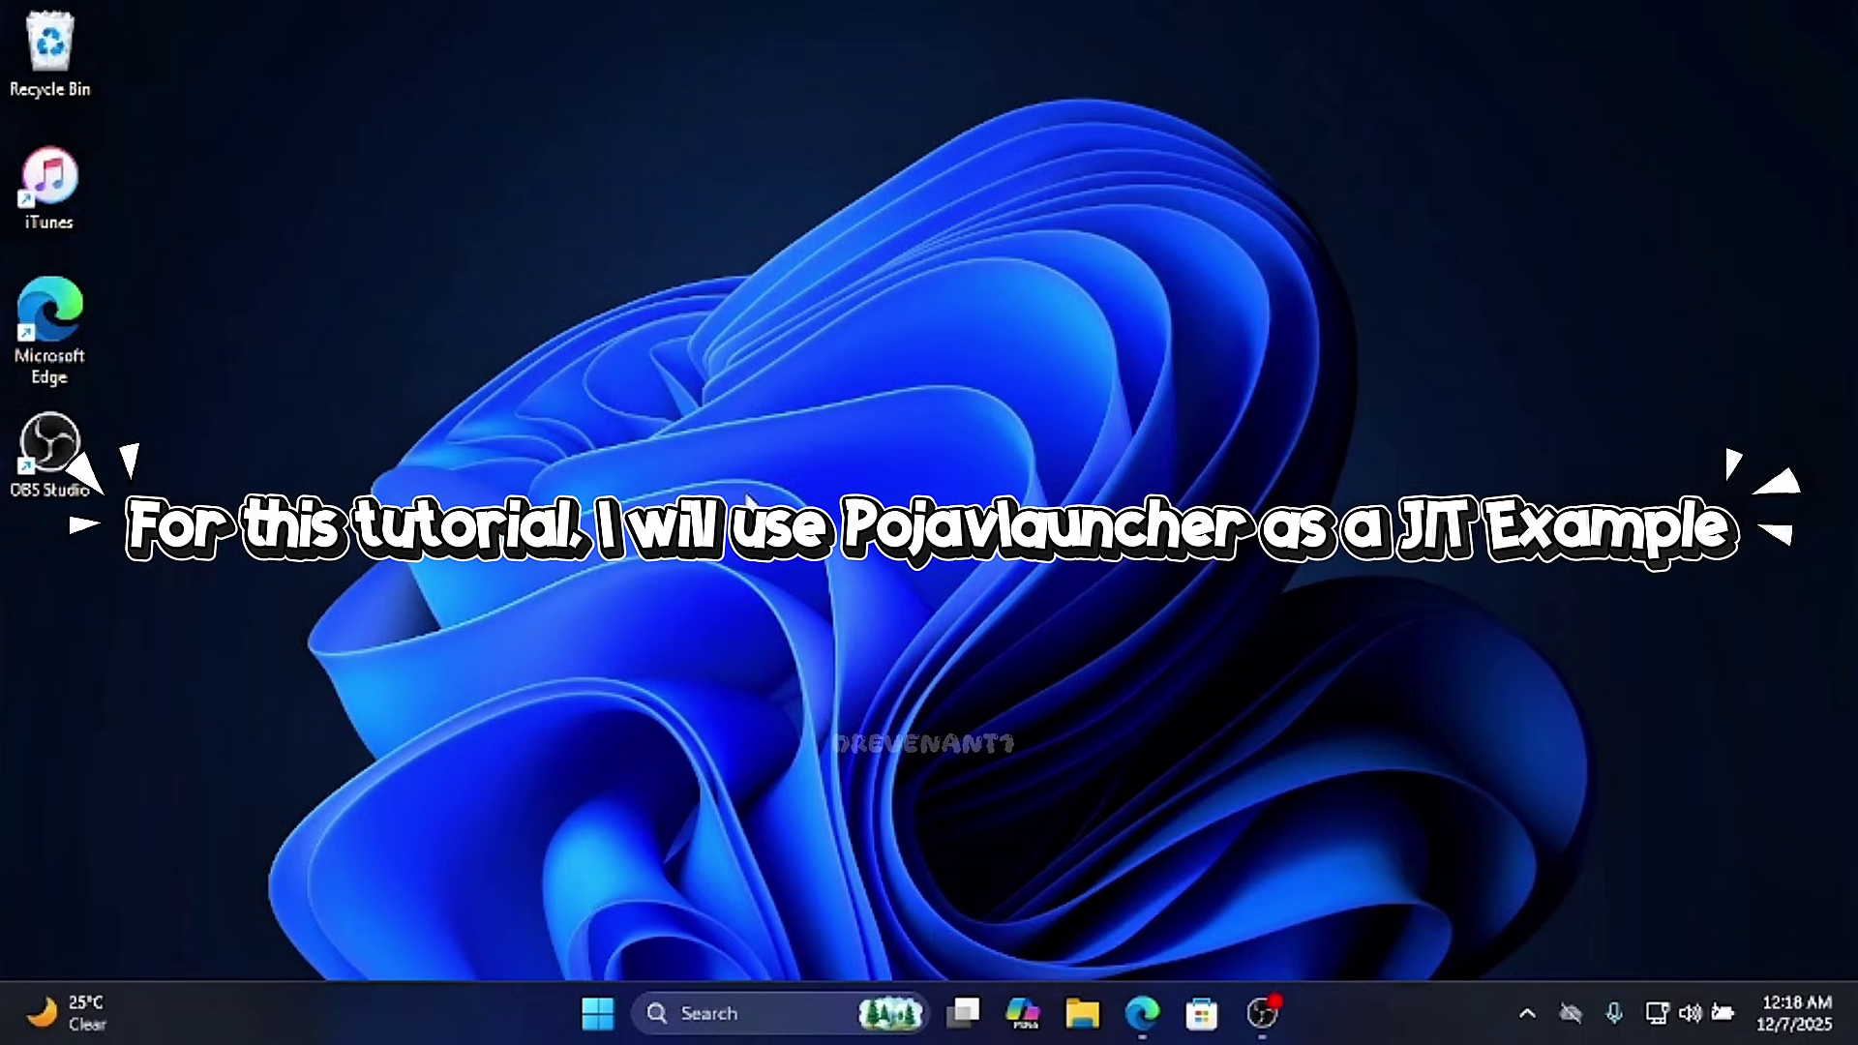
# - In maximized Edge, open the SideStore docs Prerequisites page and scroll to the Windows PC steps
pyautogui.click(1134, 1016)
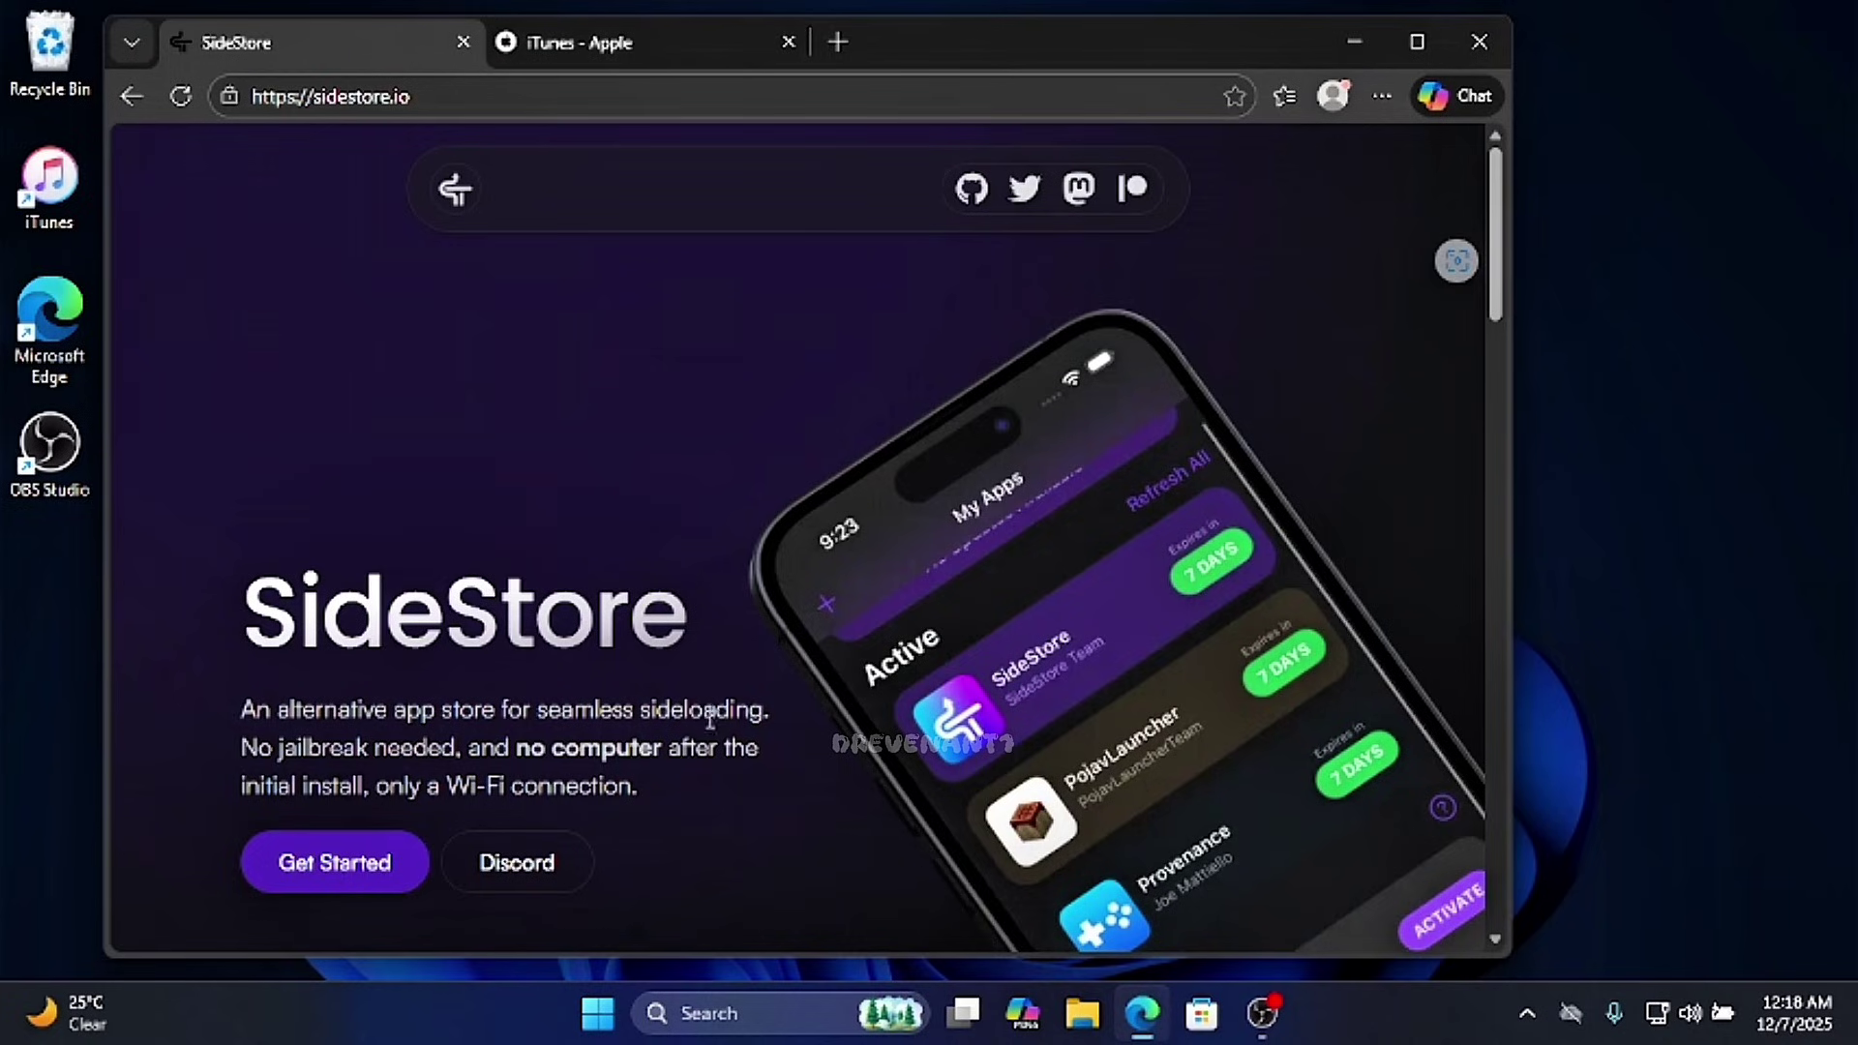
pyautogui.doubleClick(1058, 45)
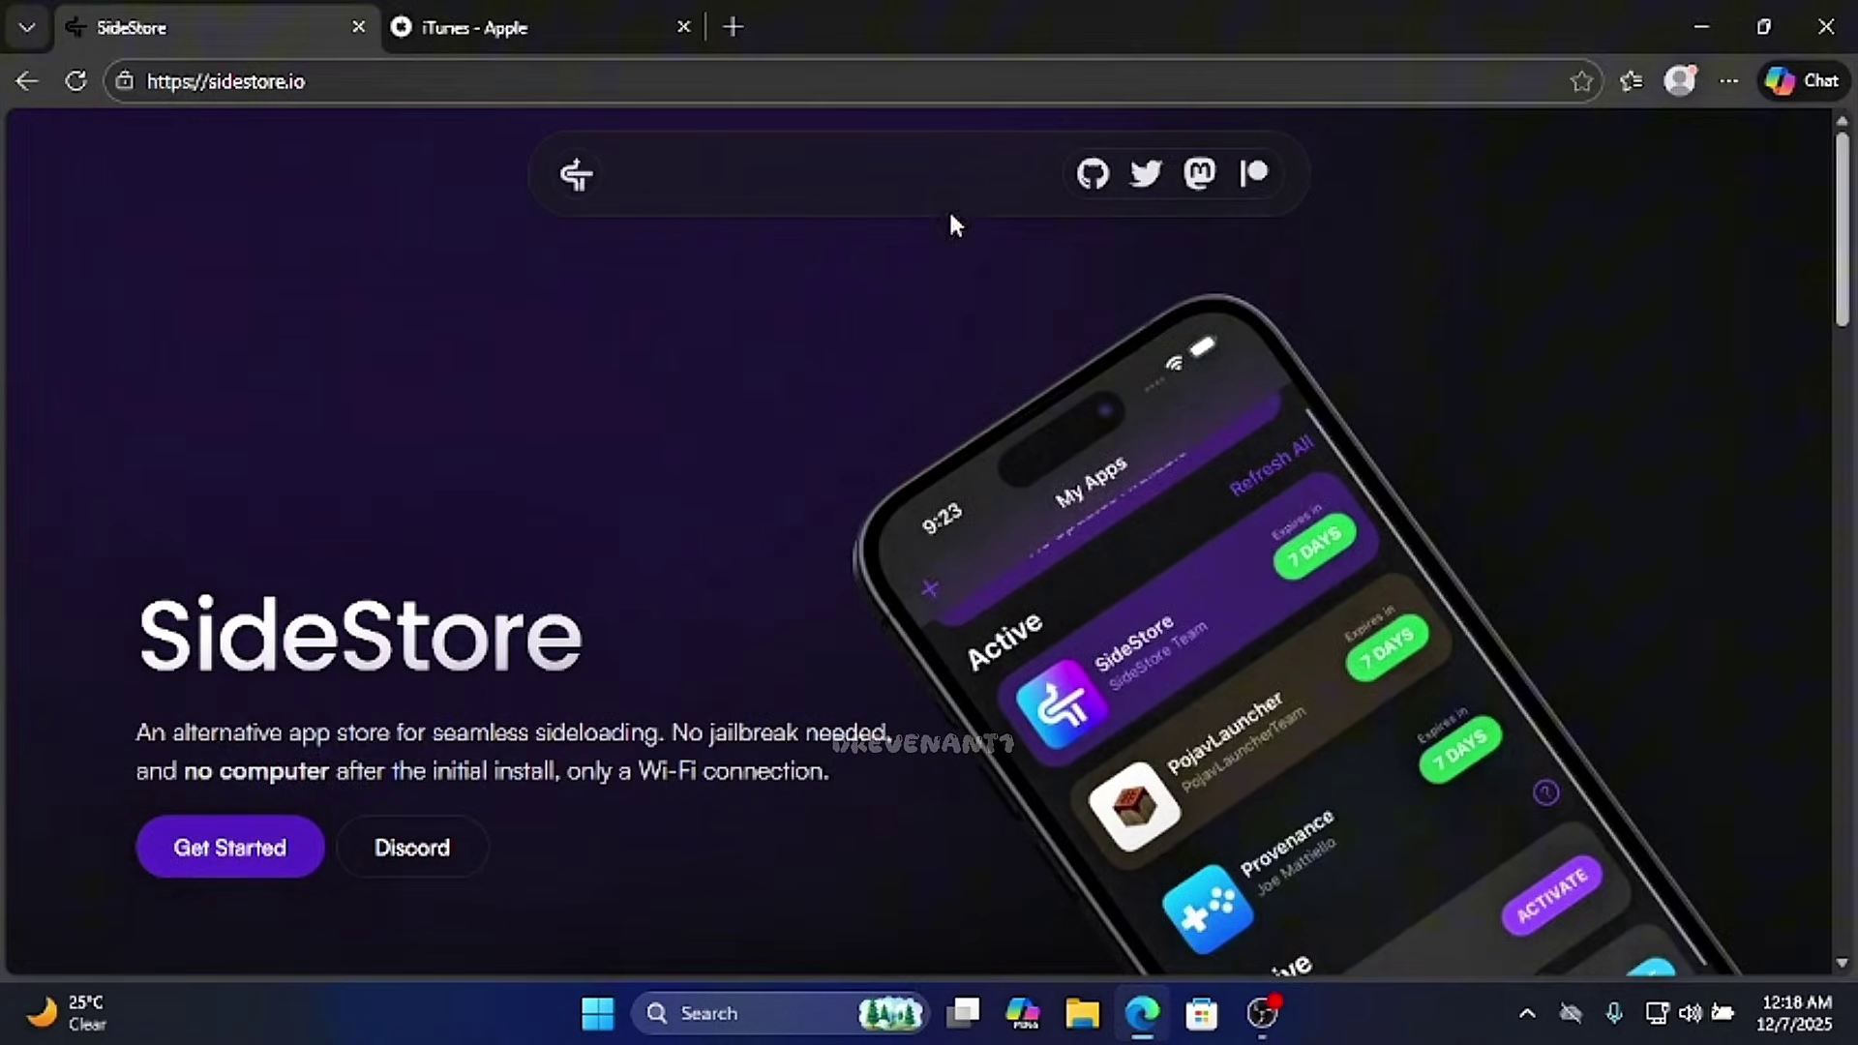
pyautogui.click(274, 852)
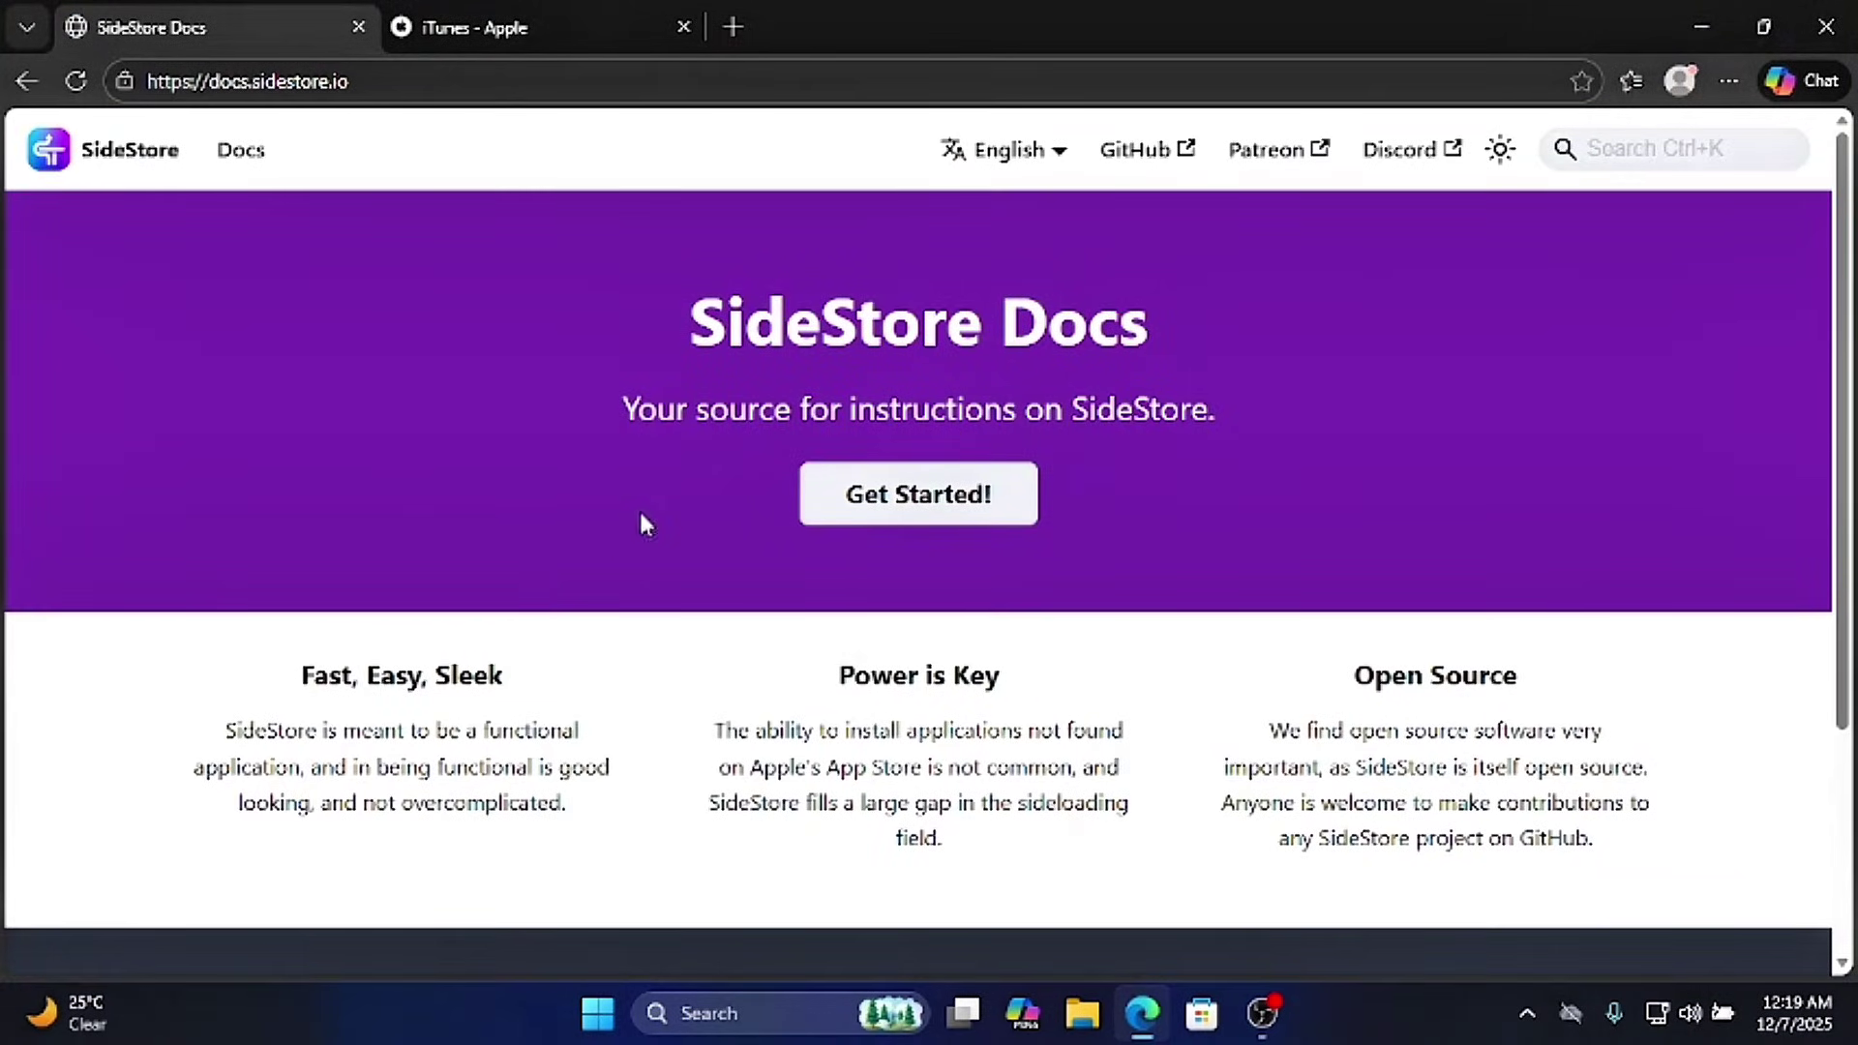
pyautogui.click(924, 508)
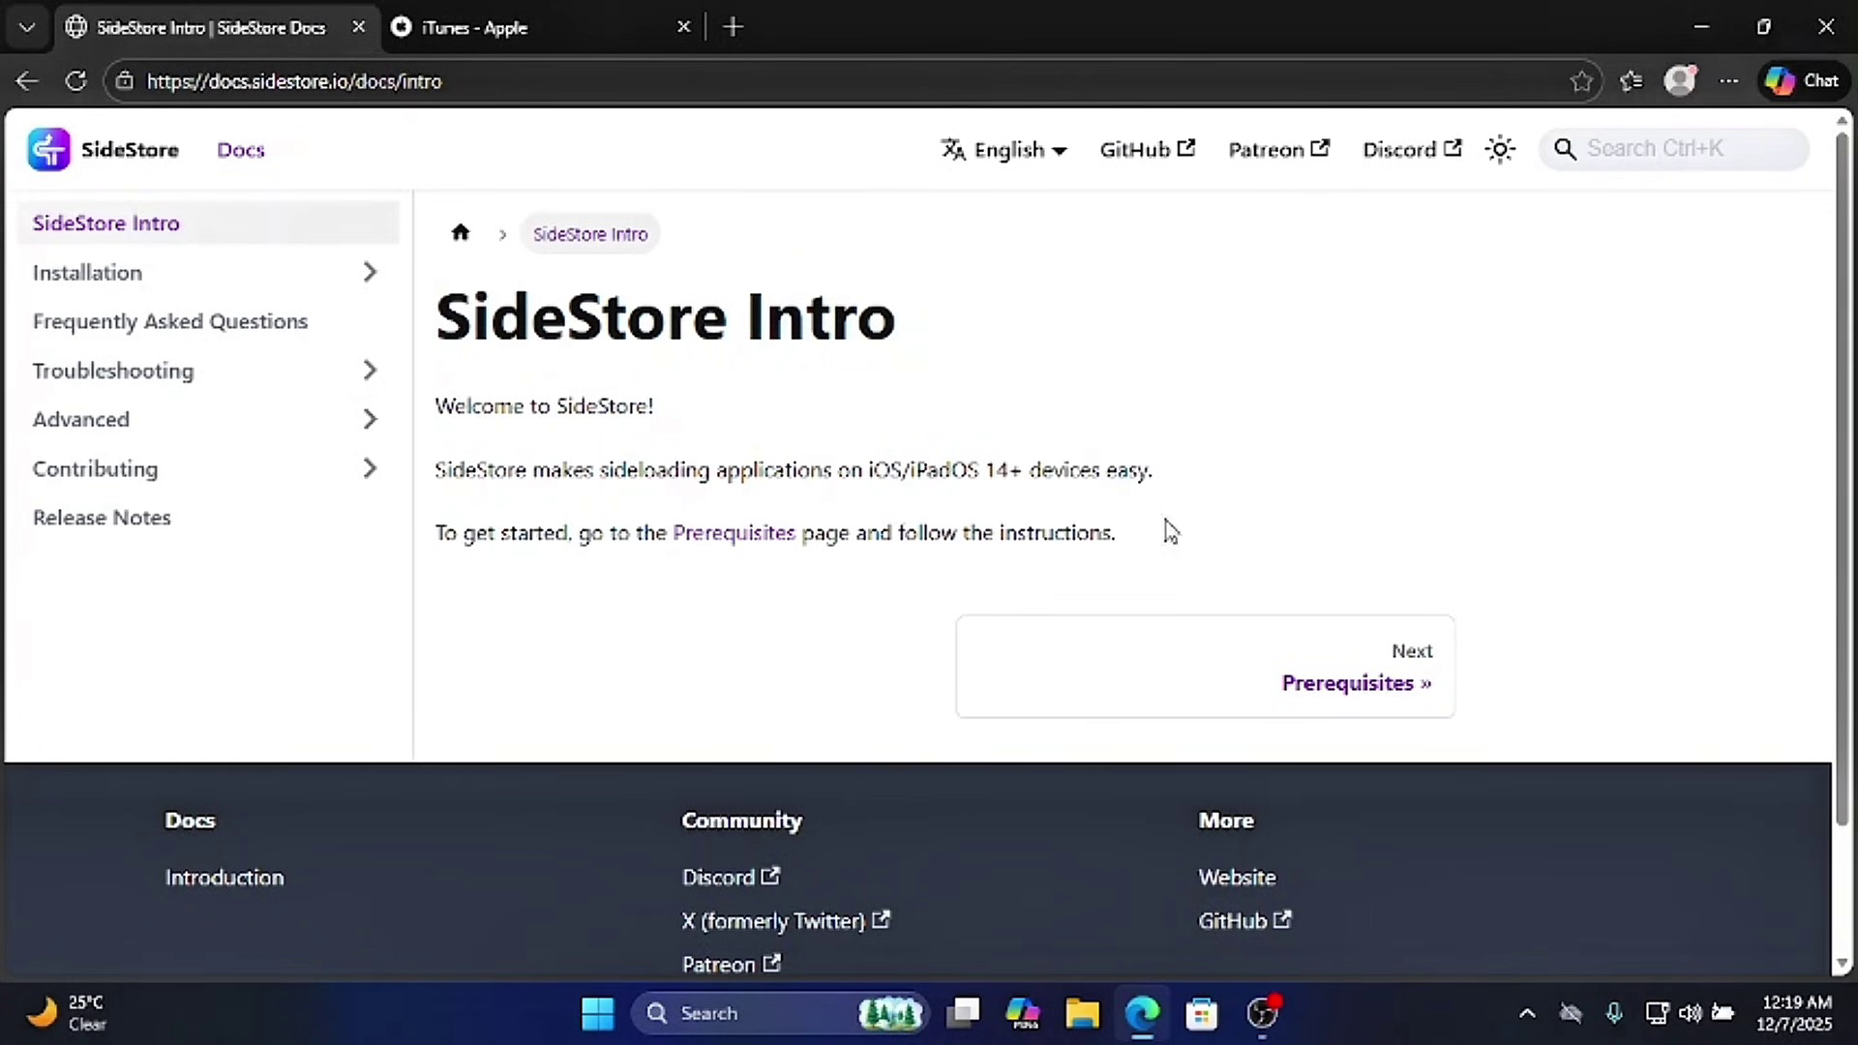
pyautogui.click(1338, 656)
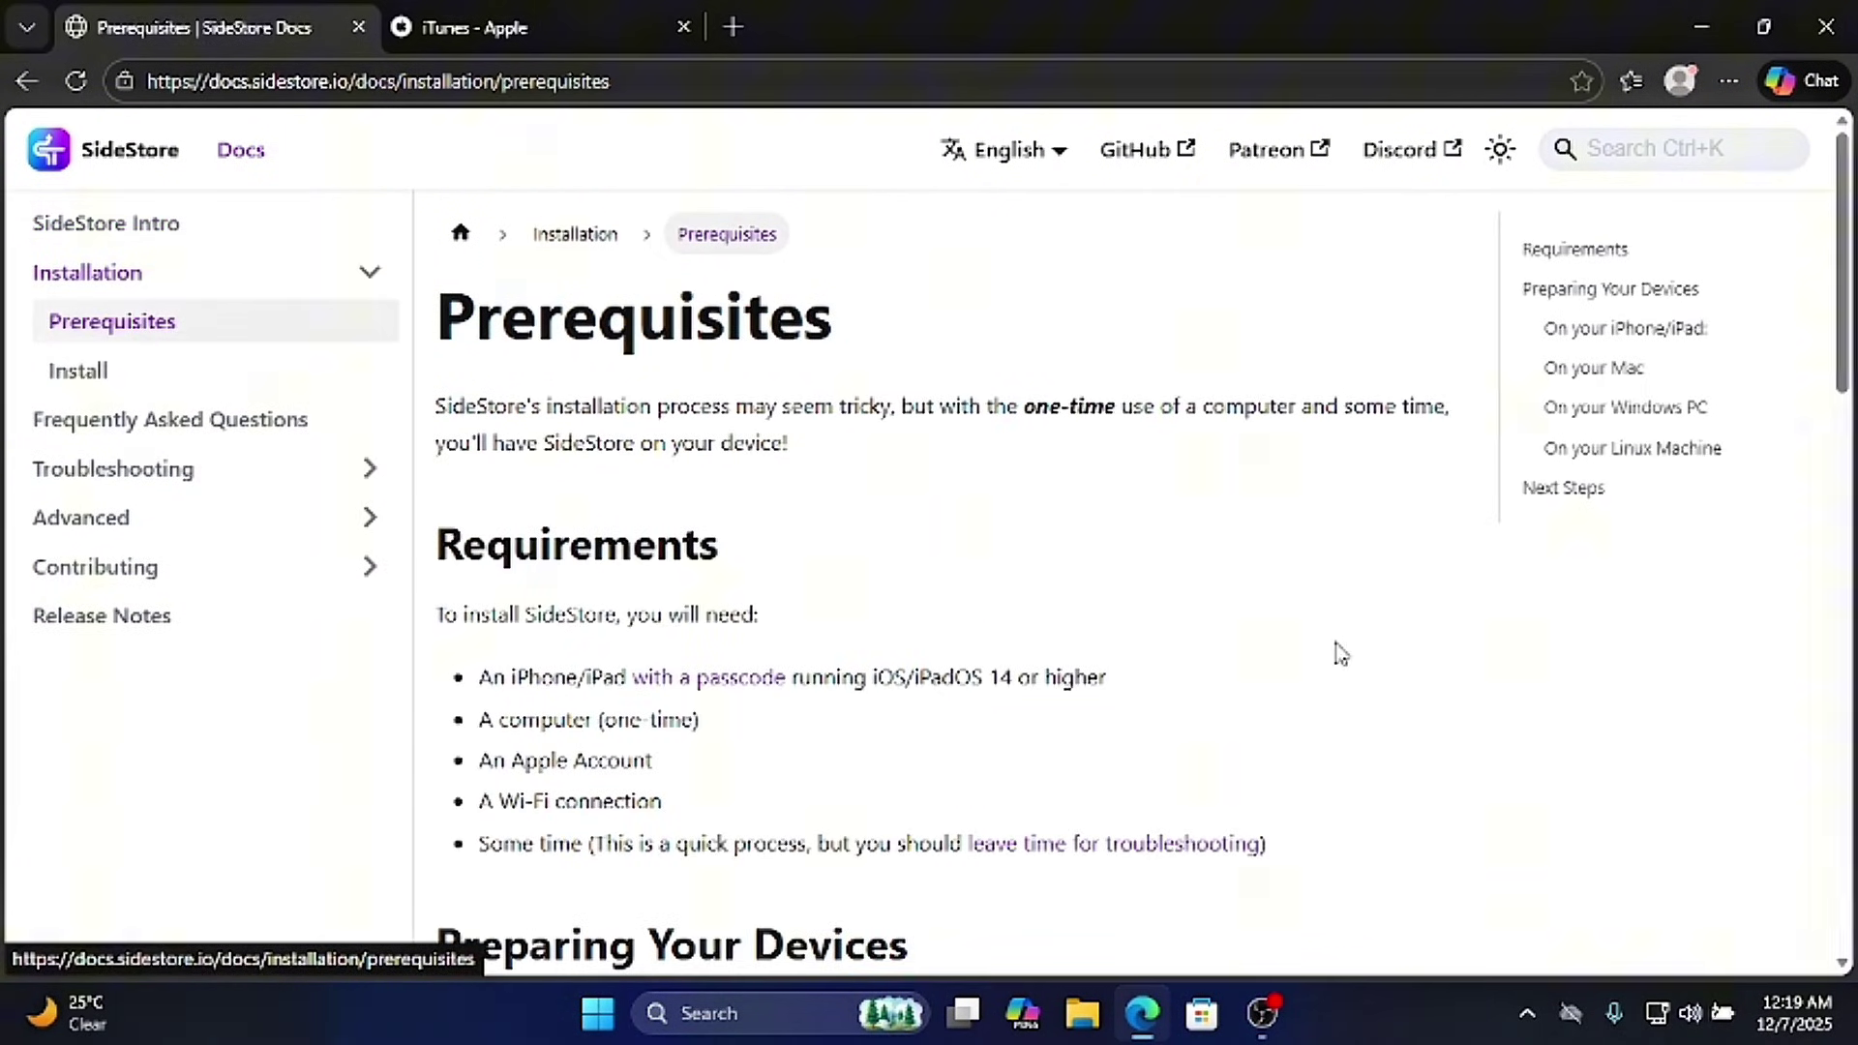
pyautogui.moveTo(1850, 308); pyautogui.dragTo(1828, 498)
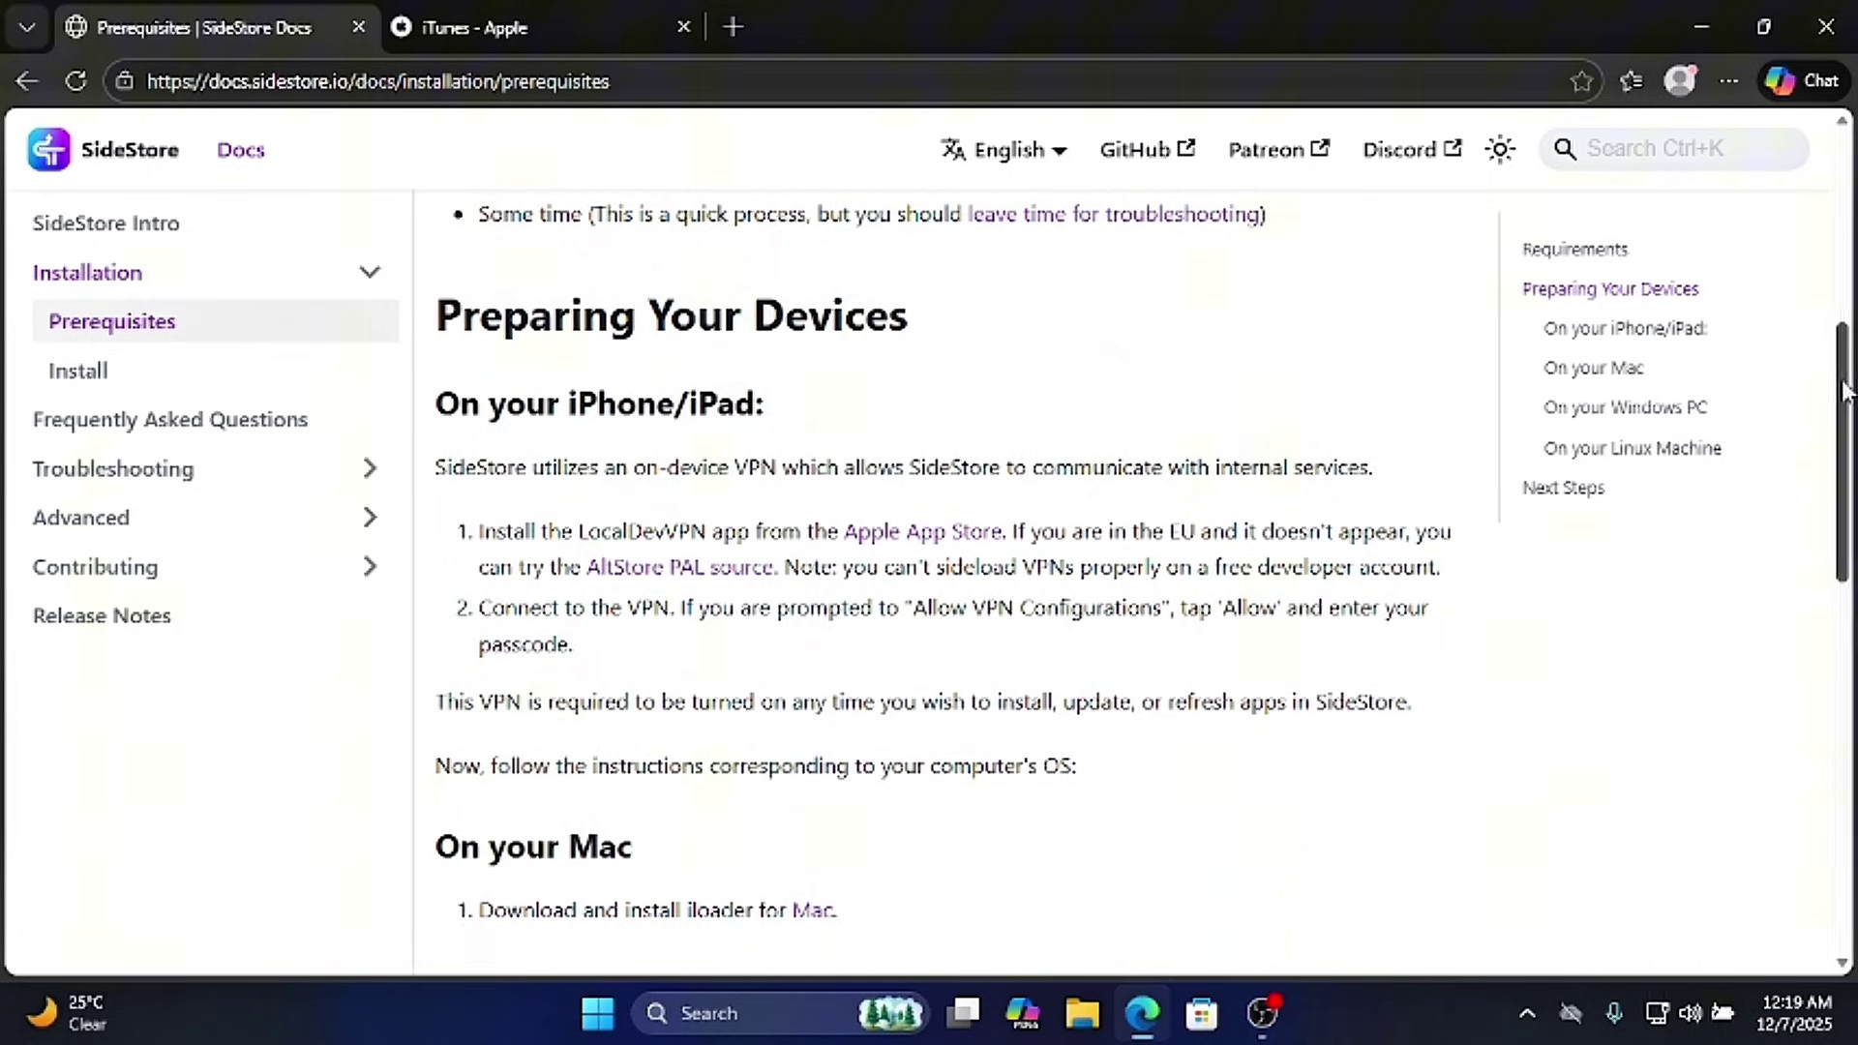
pyautogui.moveTo(1843, 391); pyautogui.dragTo(1847, 581)
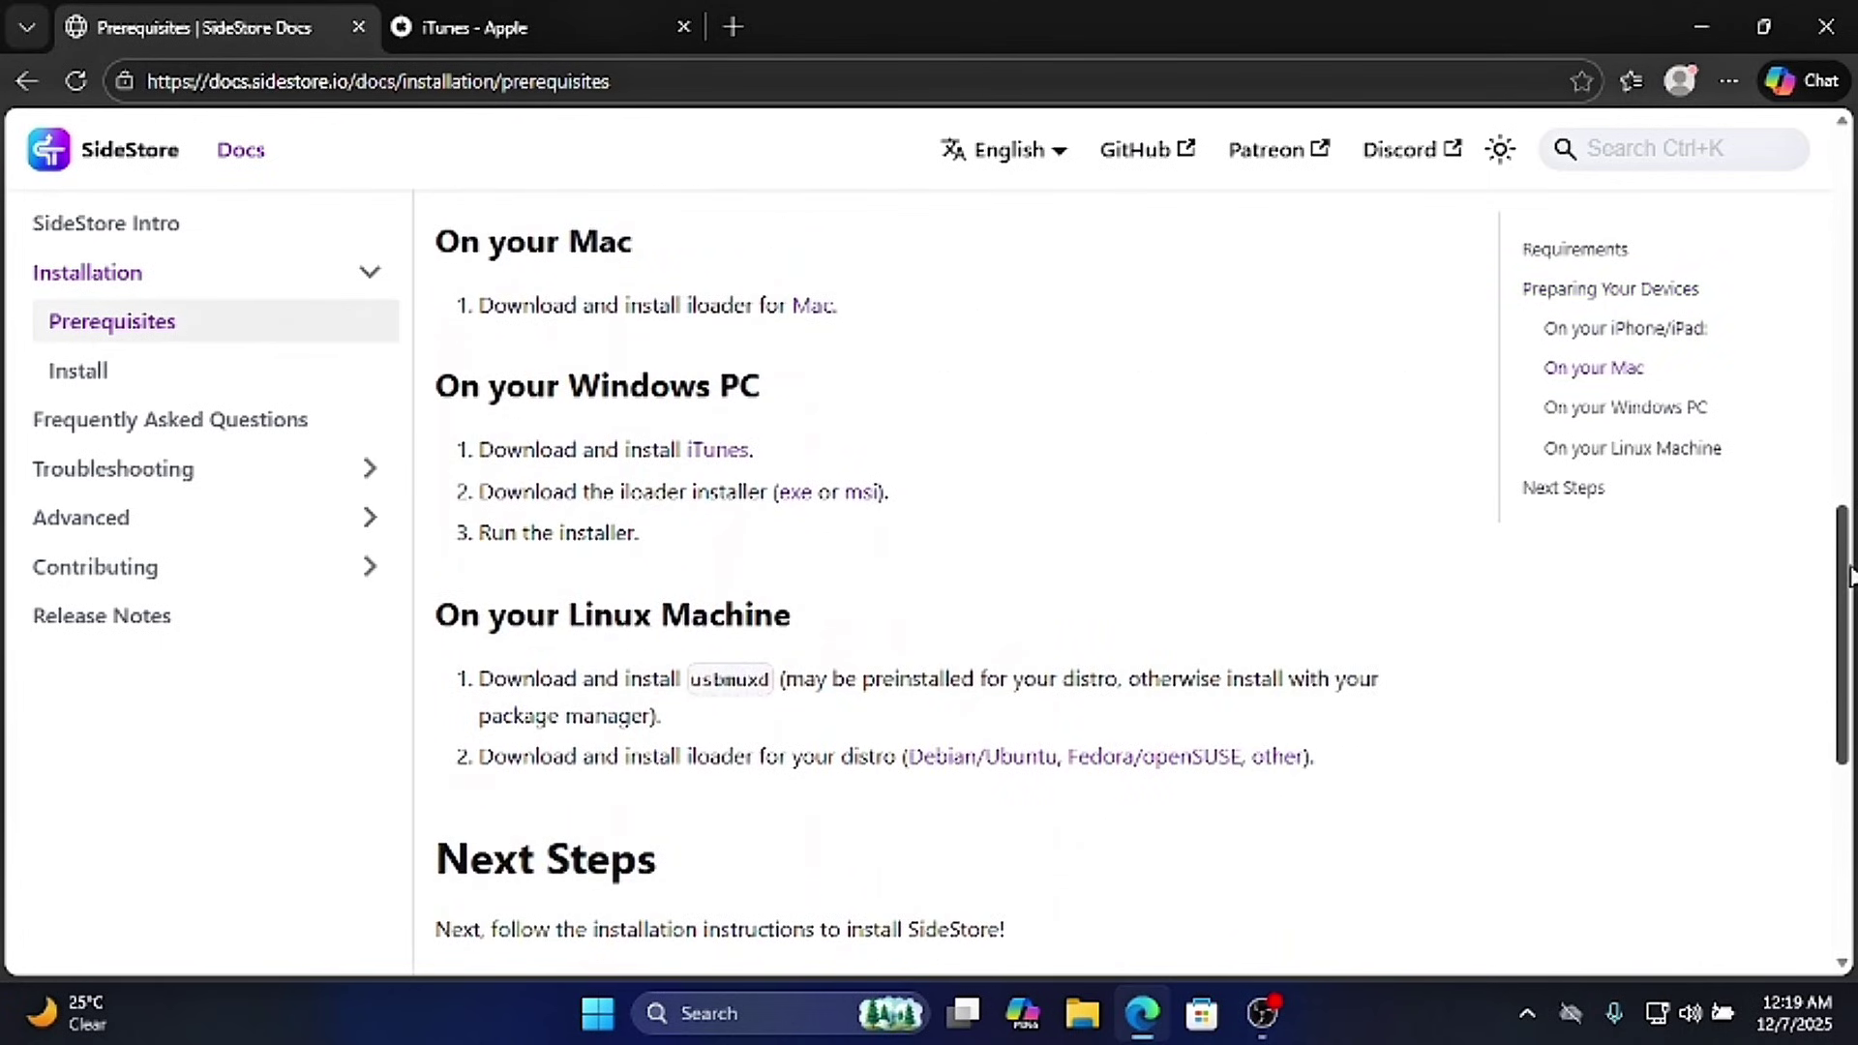
# - Follow the iTunes link to Apple's page and show the iTunes for Windows 64-bit download section
pyautogui.click(708, 451)
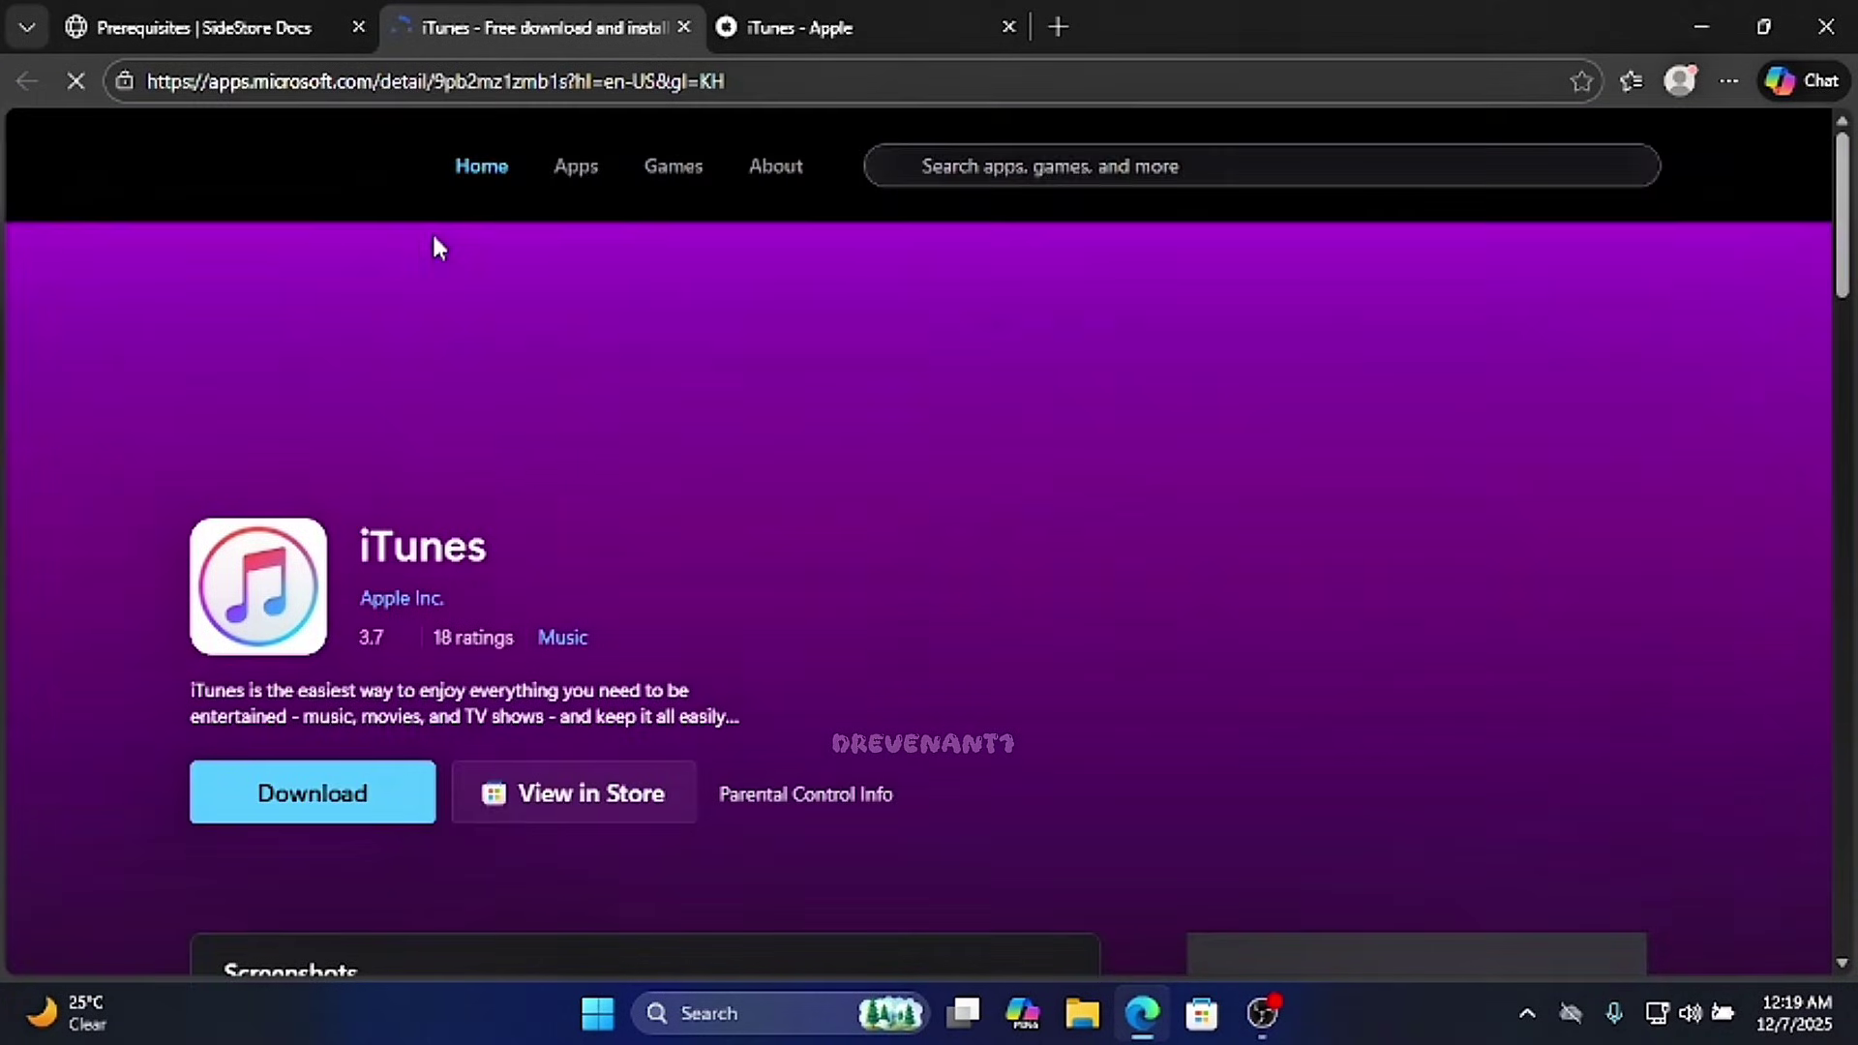
pyautogui.scroll(-4, 428, 237)
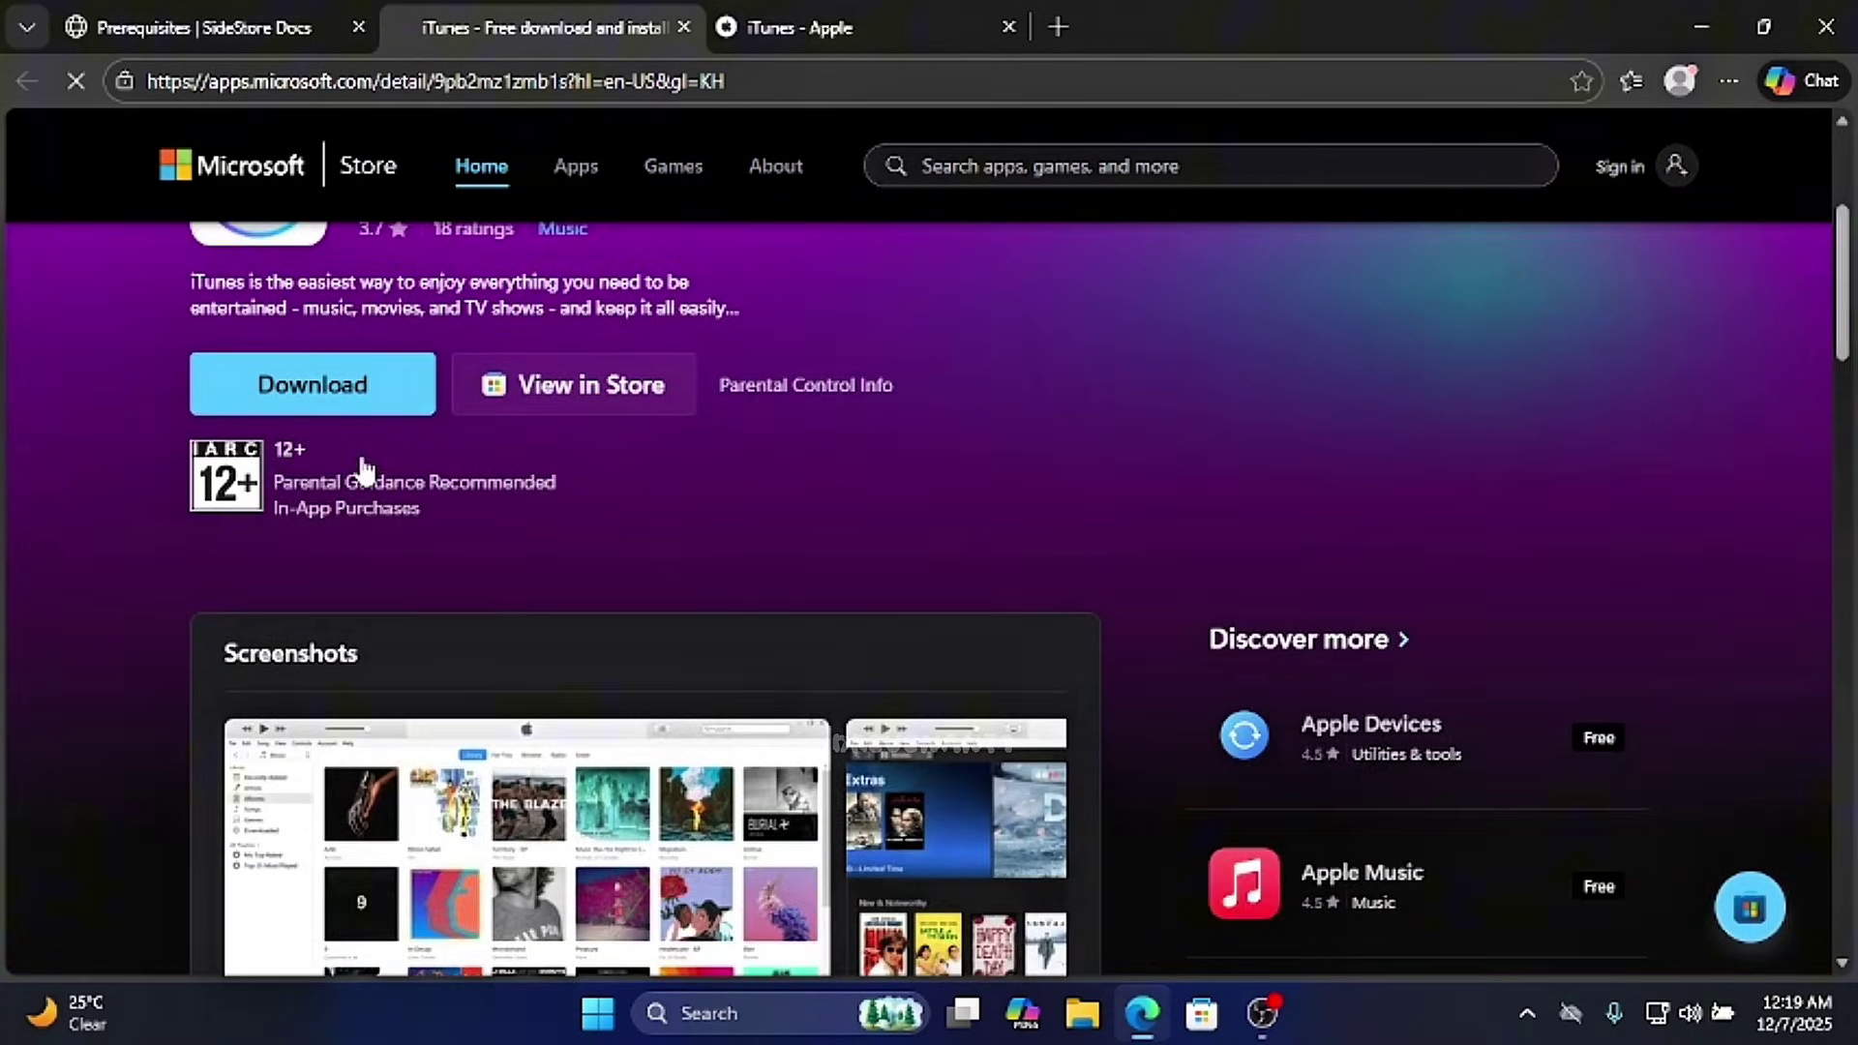
pyautogui.scroll(4, 550, 497)
pyautogui.click(798, 27)
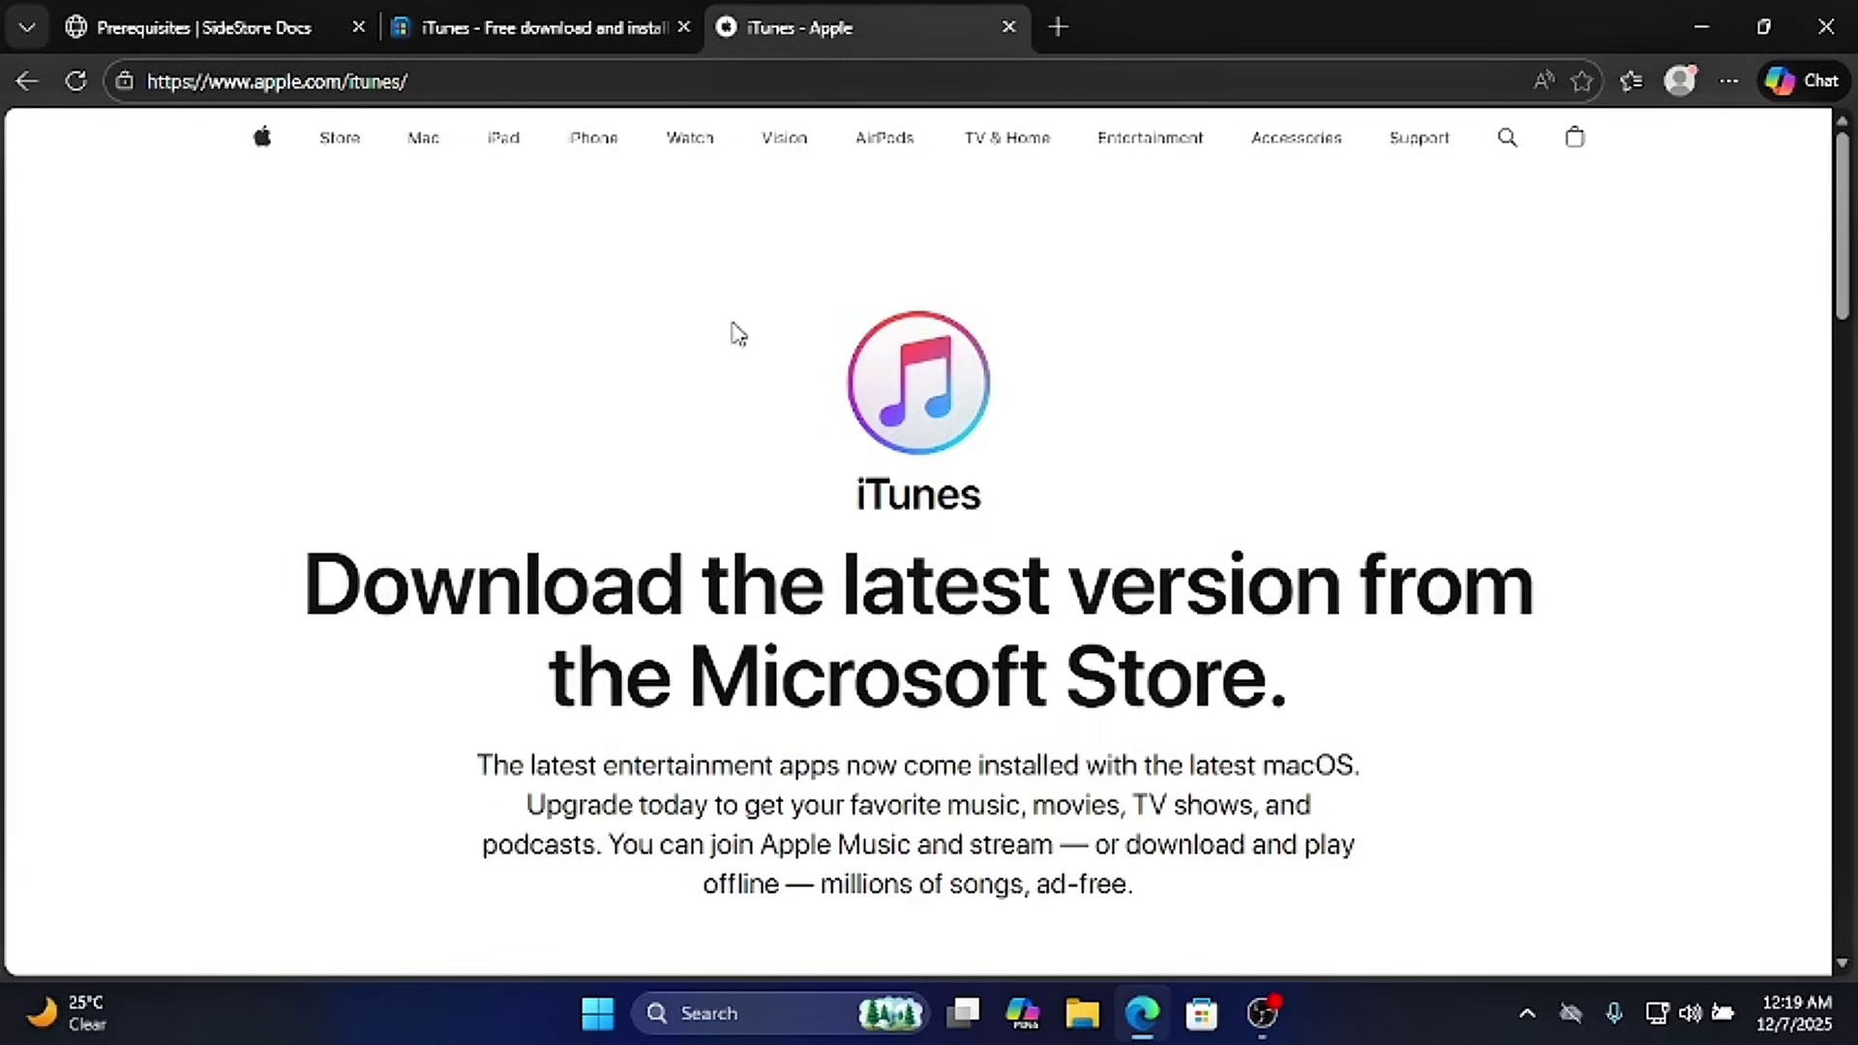
pyautogui.scroll(-8, 461, 363)
pyautogui.scroll(-10, 455, 358)
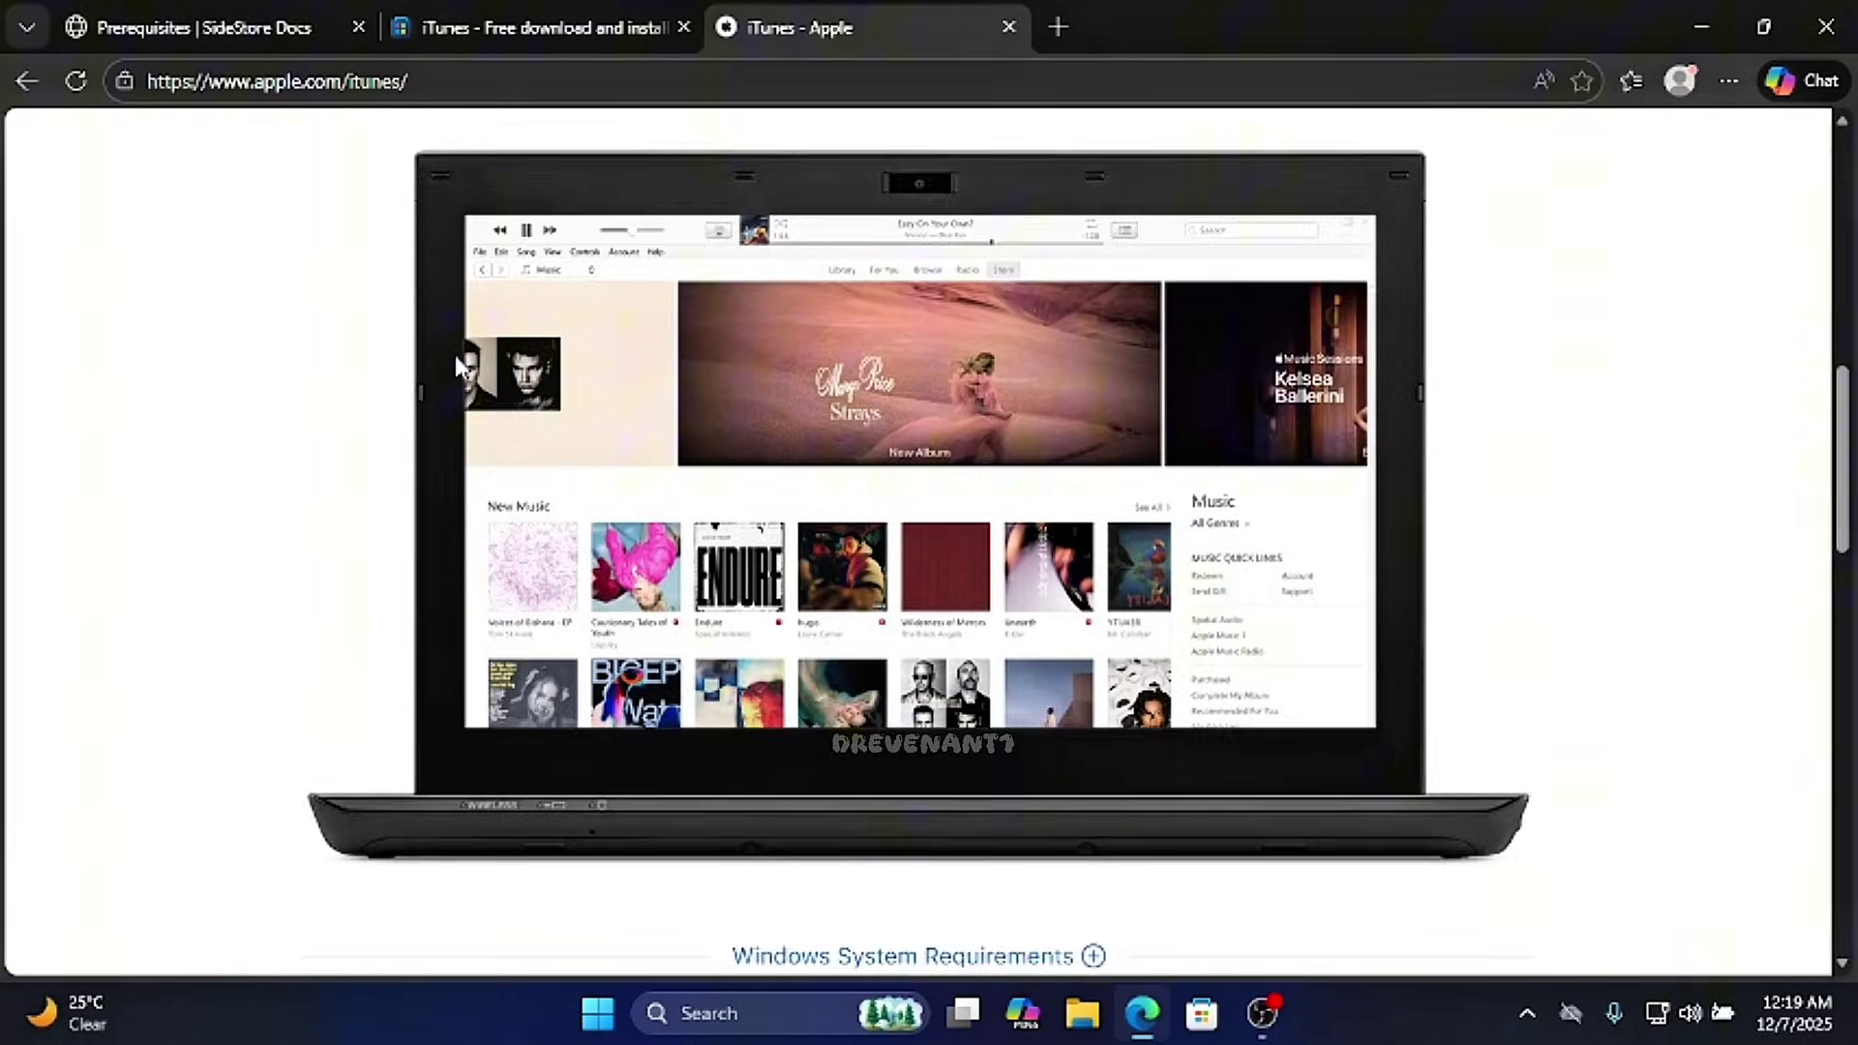
pyautogui.click(718, 406)
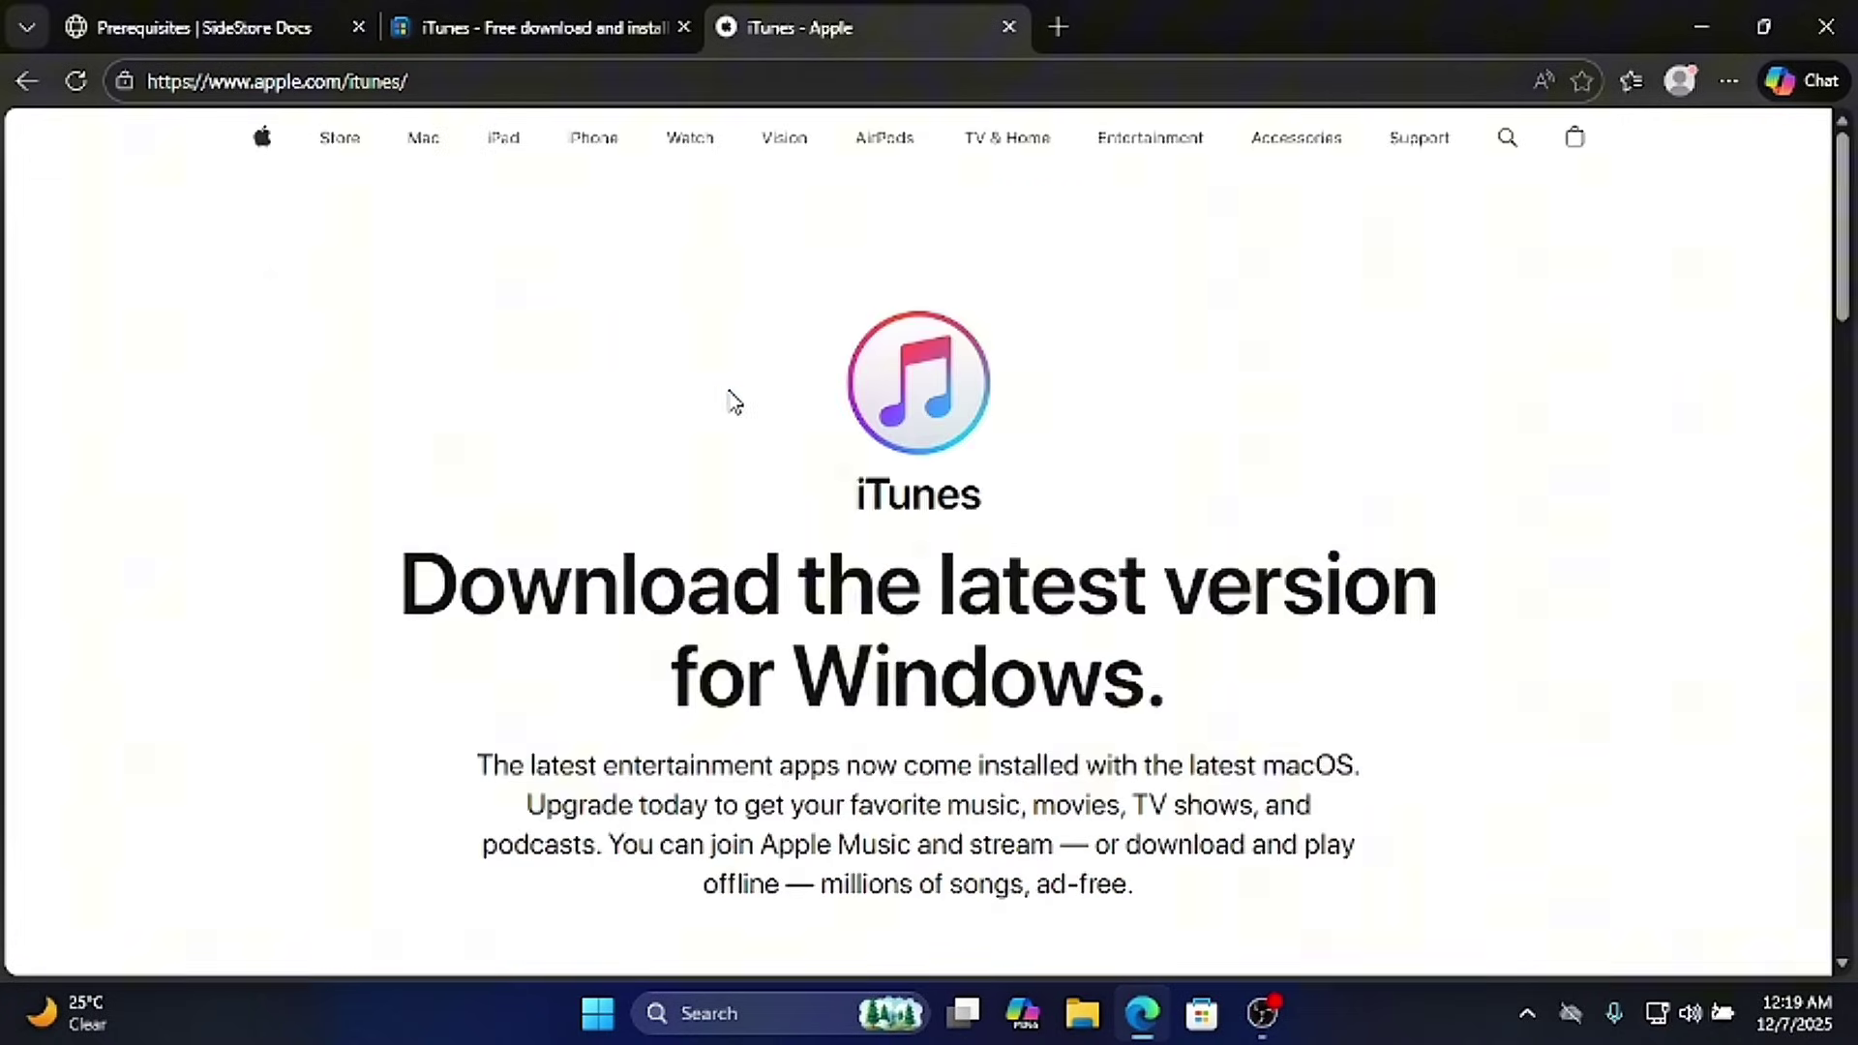
pyautogui.scroll(-4, 646, 540)
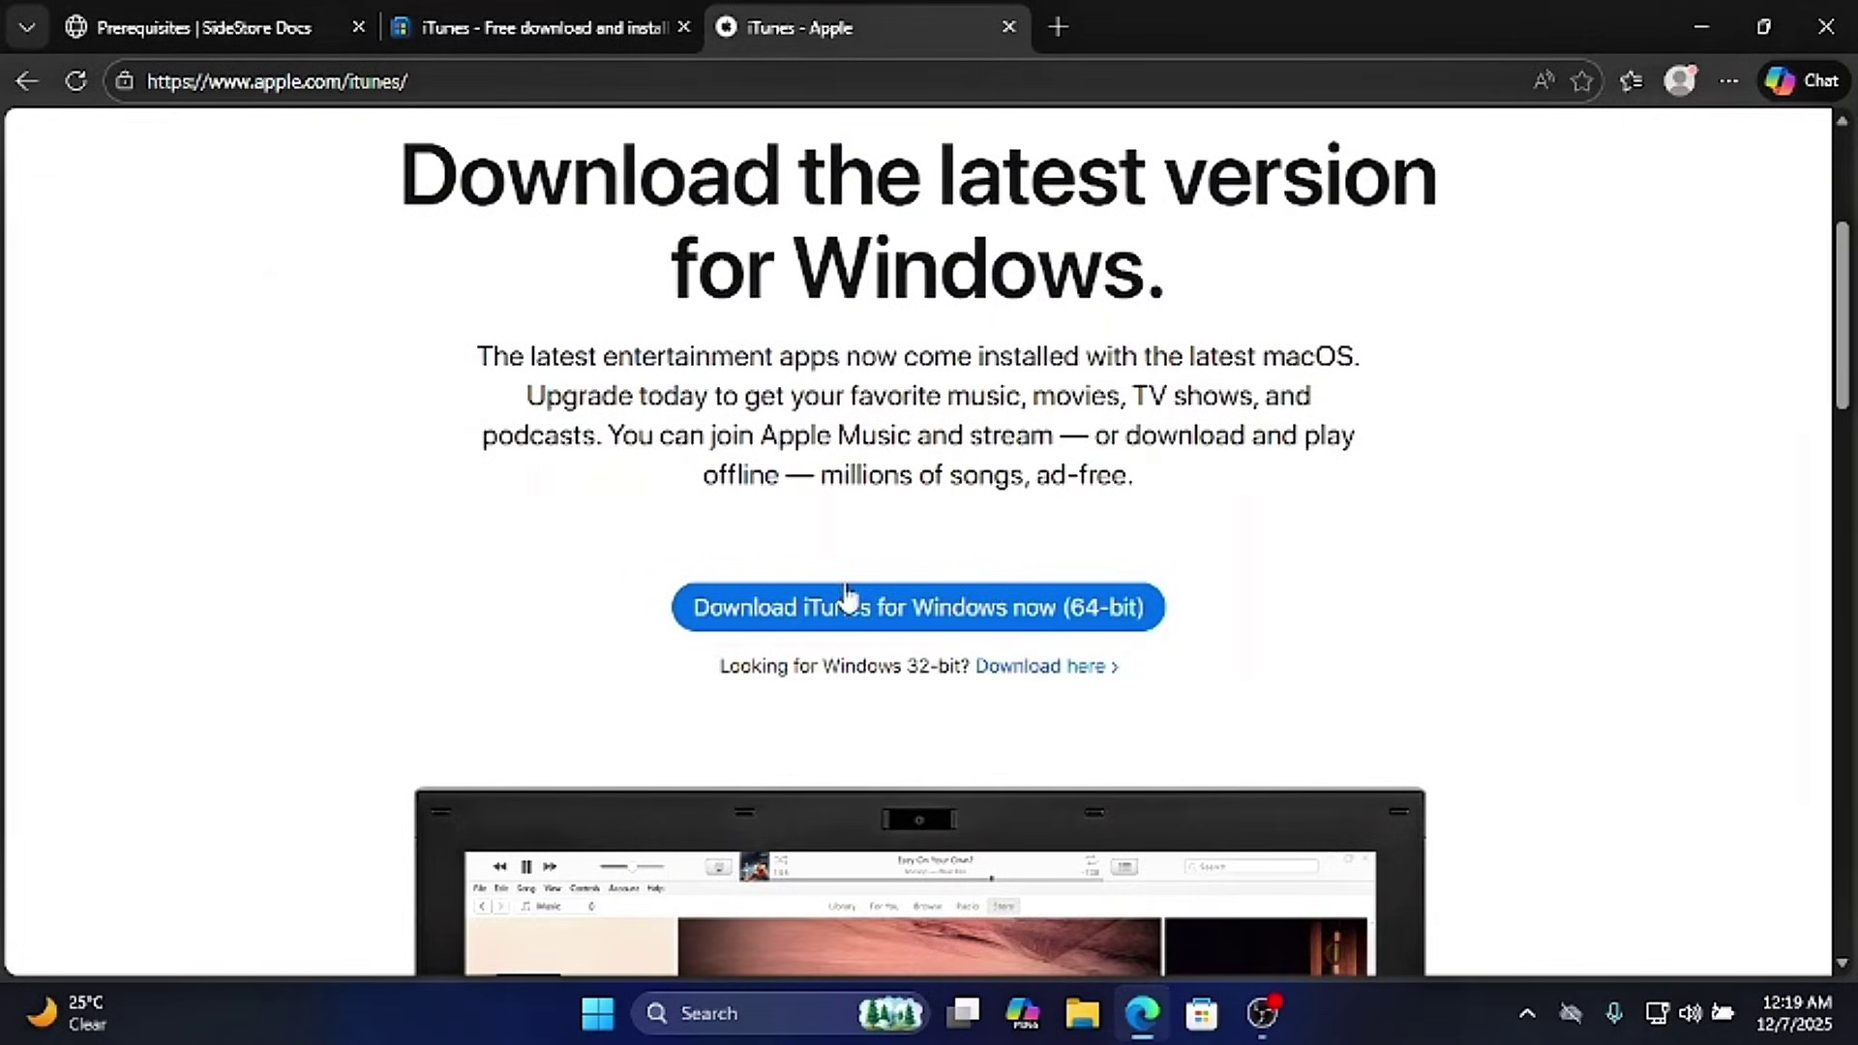
pyautogui.click(683, 27)
# - Close the remaining iTunes tab to return to the SideStore Prerequisites page
pyautogui.click(683, 27)
pyautogui.scroll(-1, 577, 435)
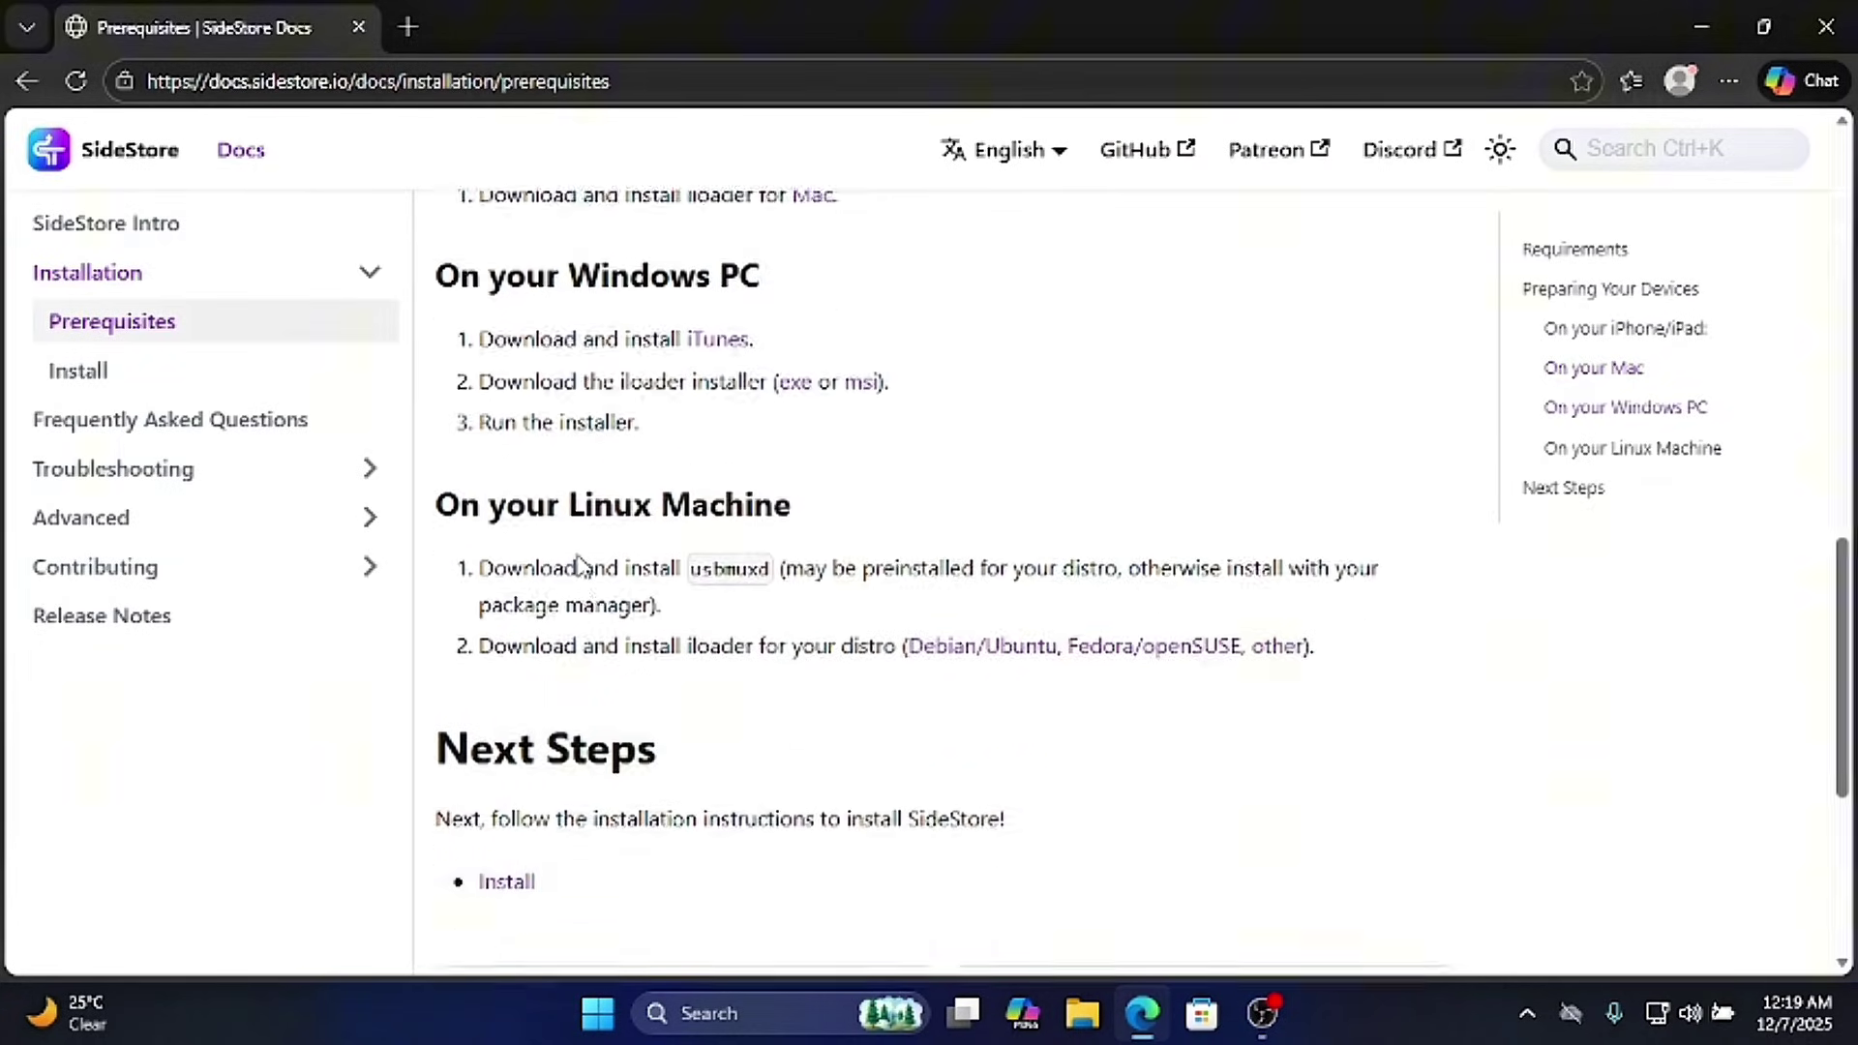
pyautogui.scroll(1, 580, 566)
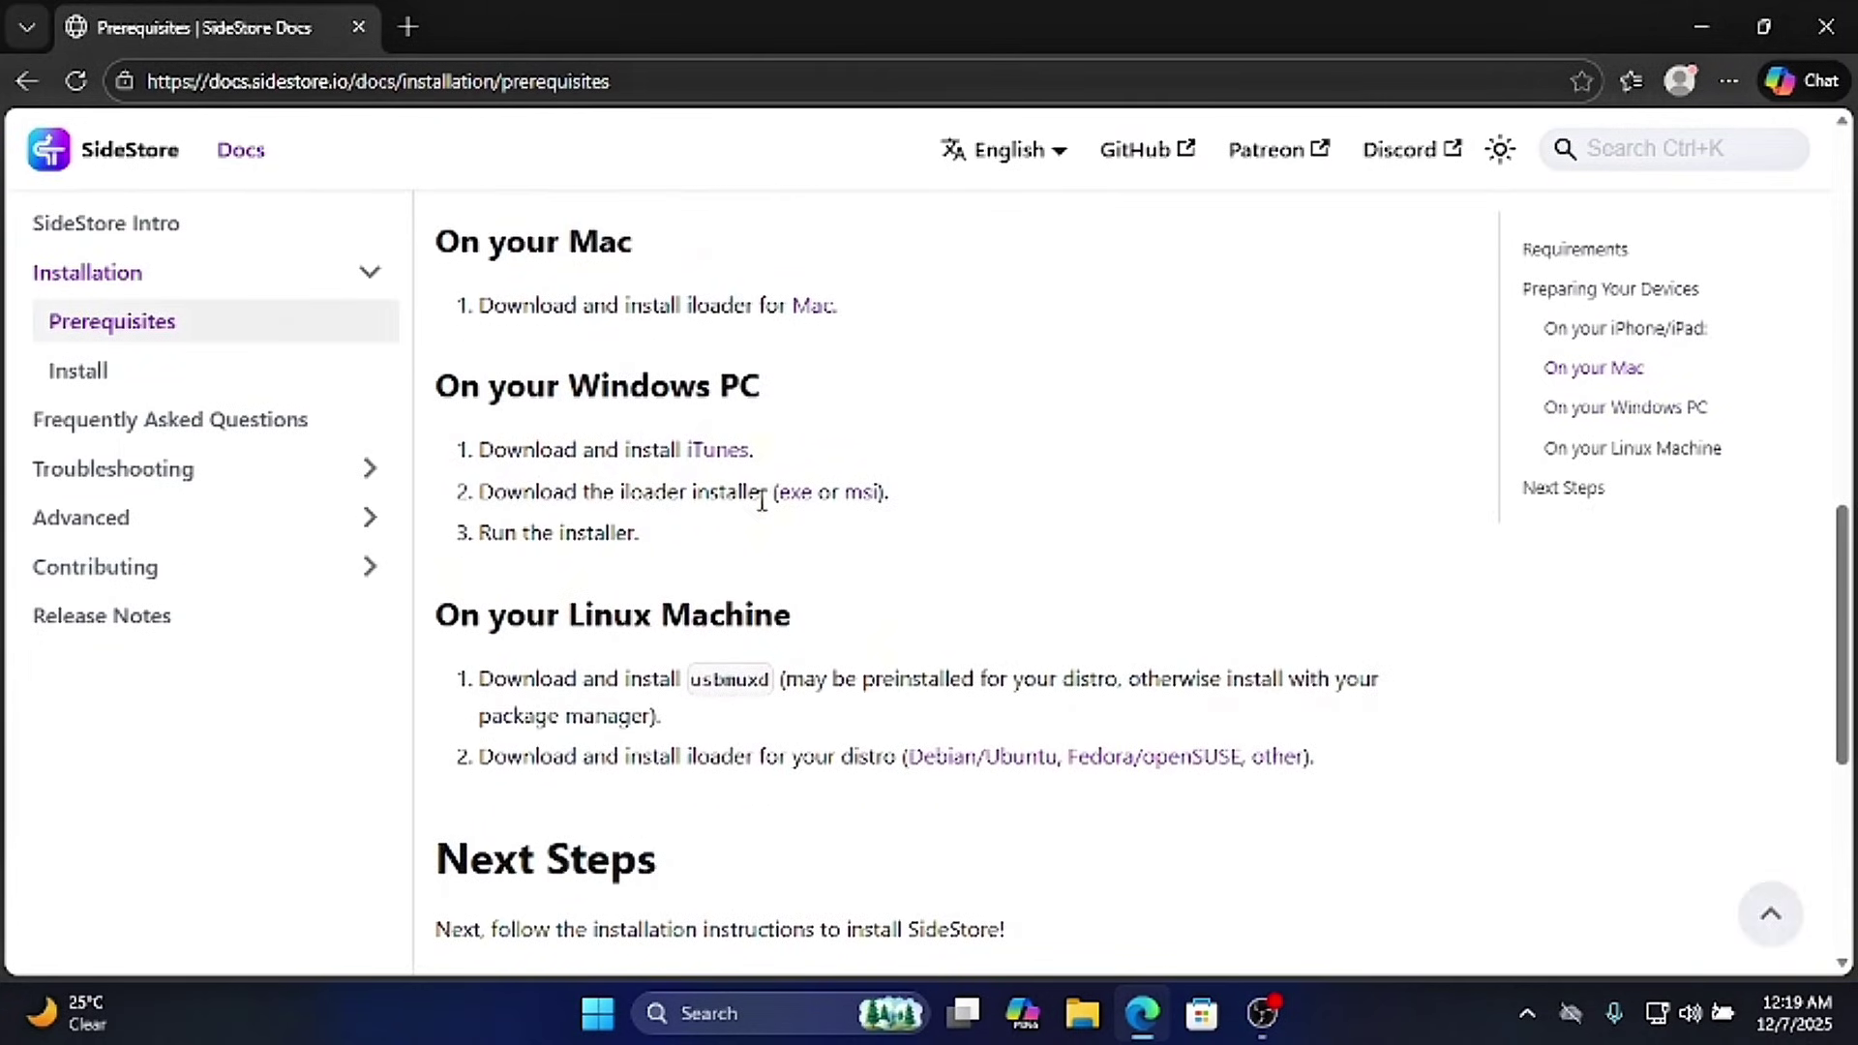
# - Download iloader-windows-x64.msi and keep it despite Edge's safety warning
pyautogui.click(864, 493)
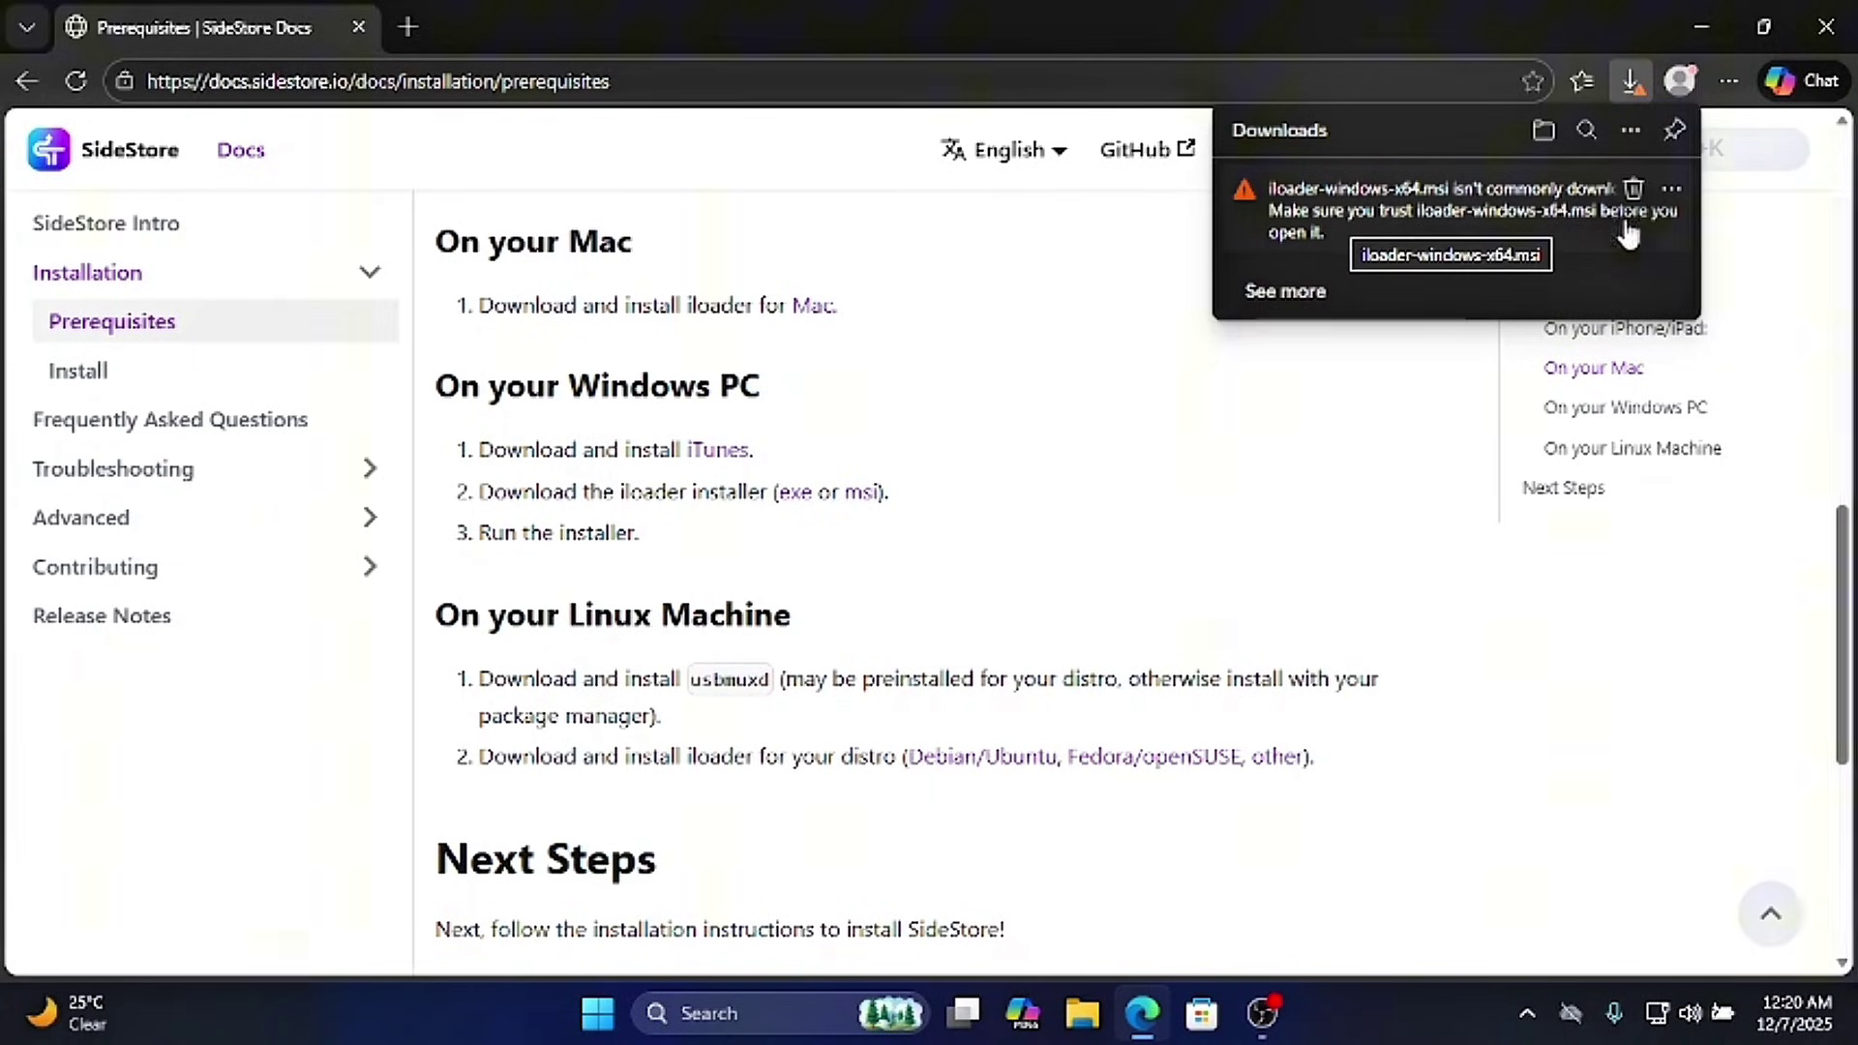
pyautogui.click(1671, 193)
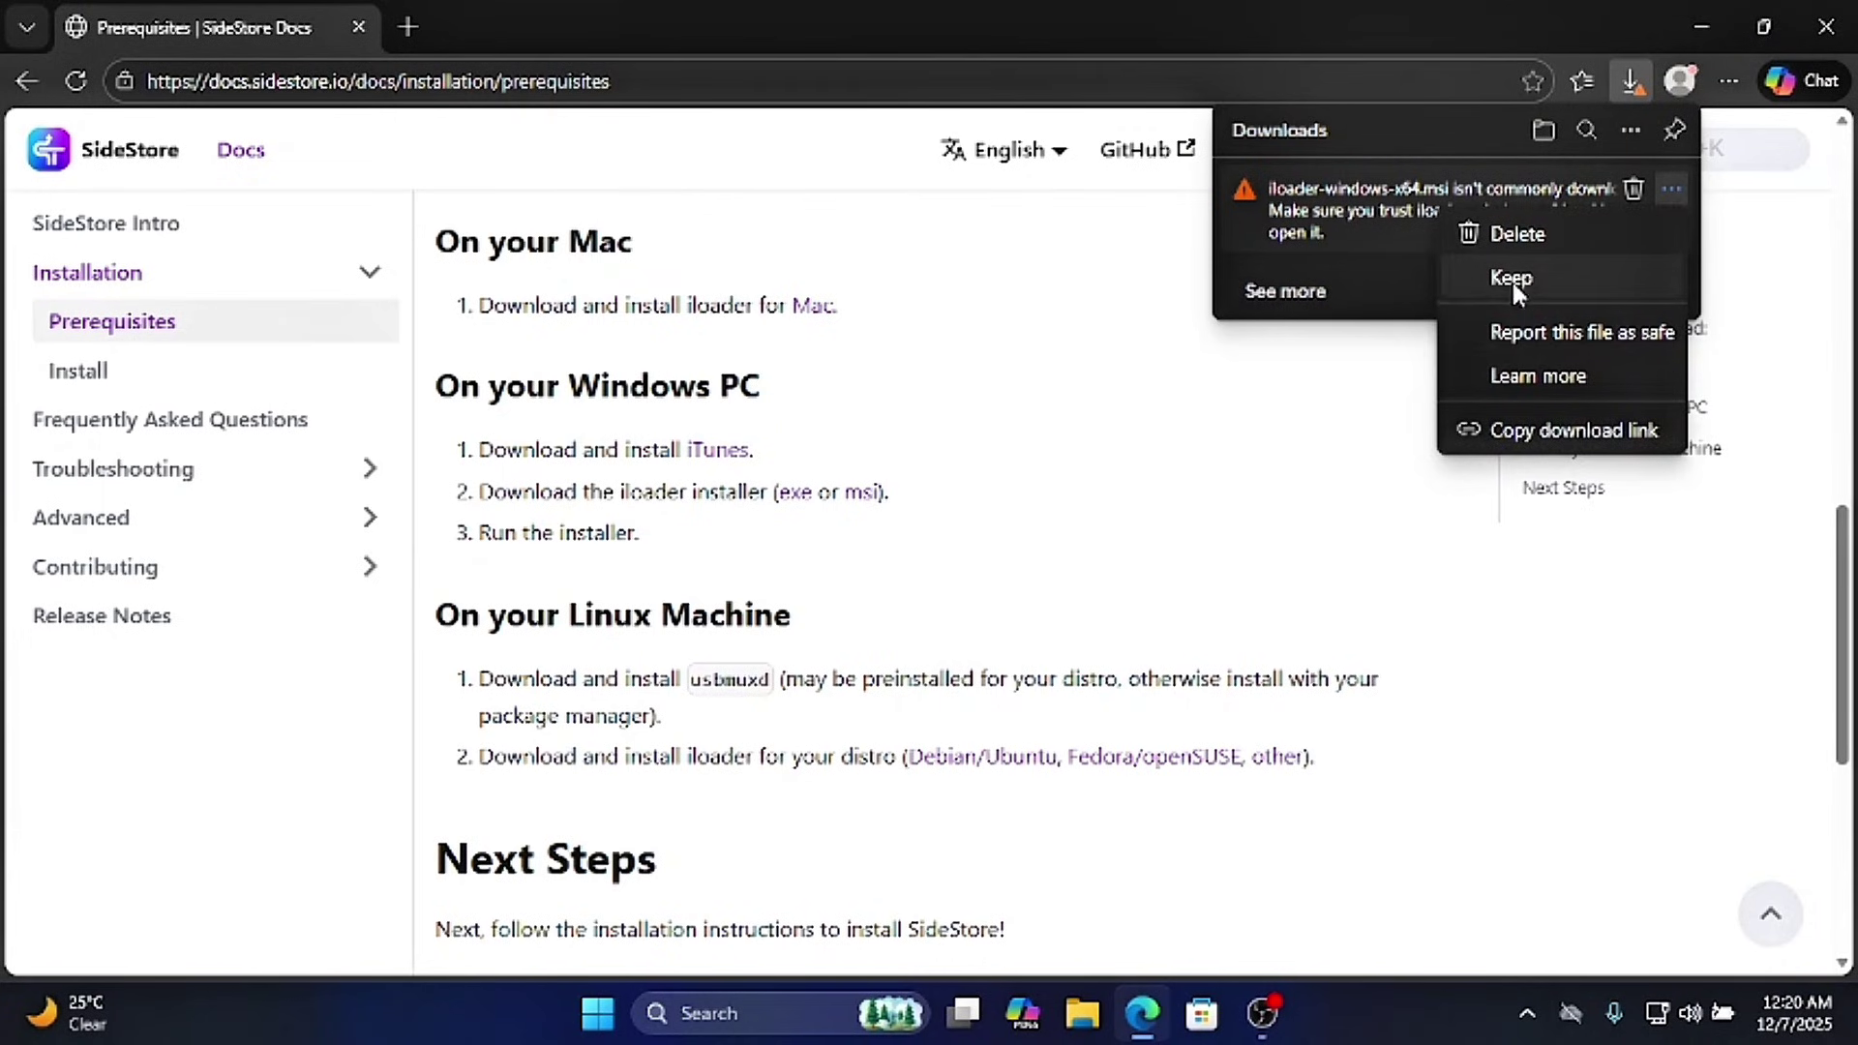
pyautogui.click(1487, 289)
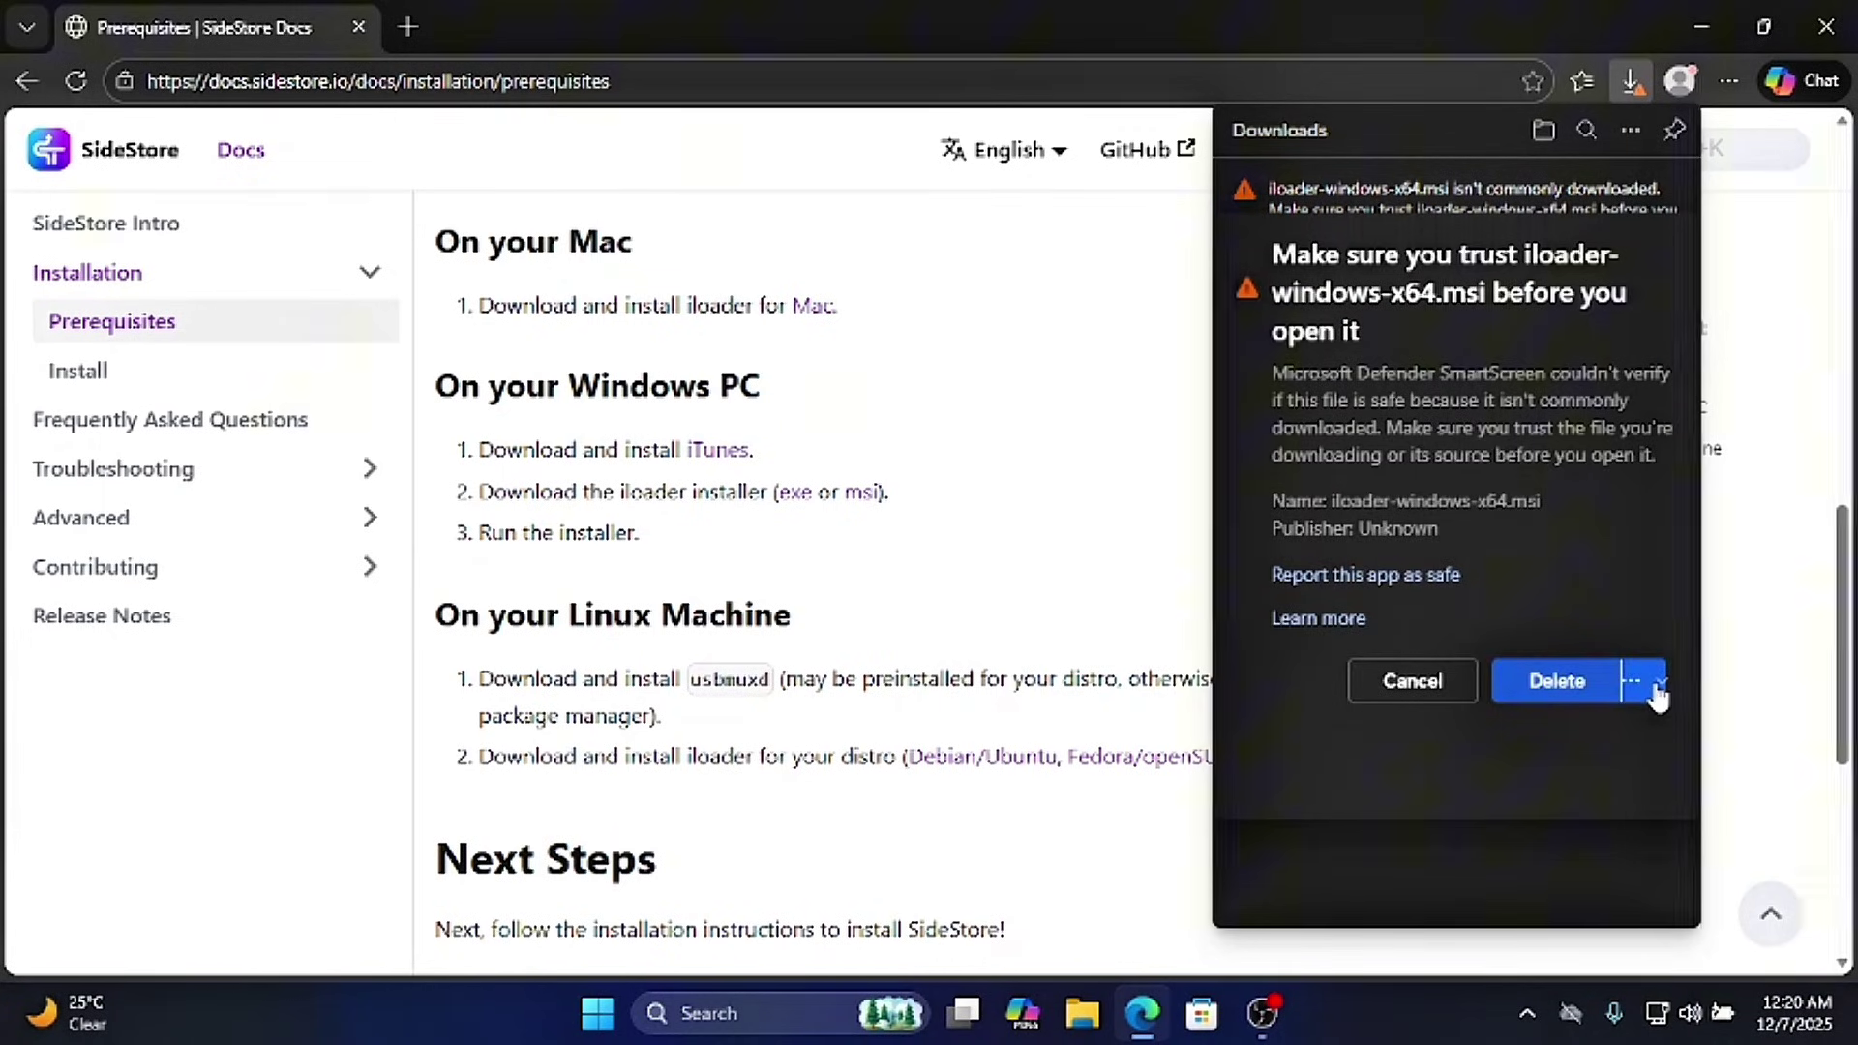
pyautogui.click(1649, 685)
pyautogui.click(1581, 745)
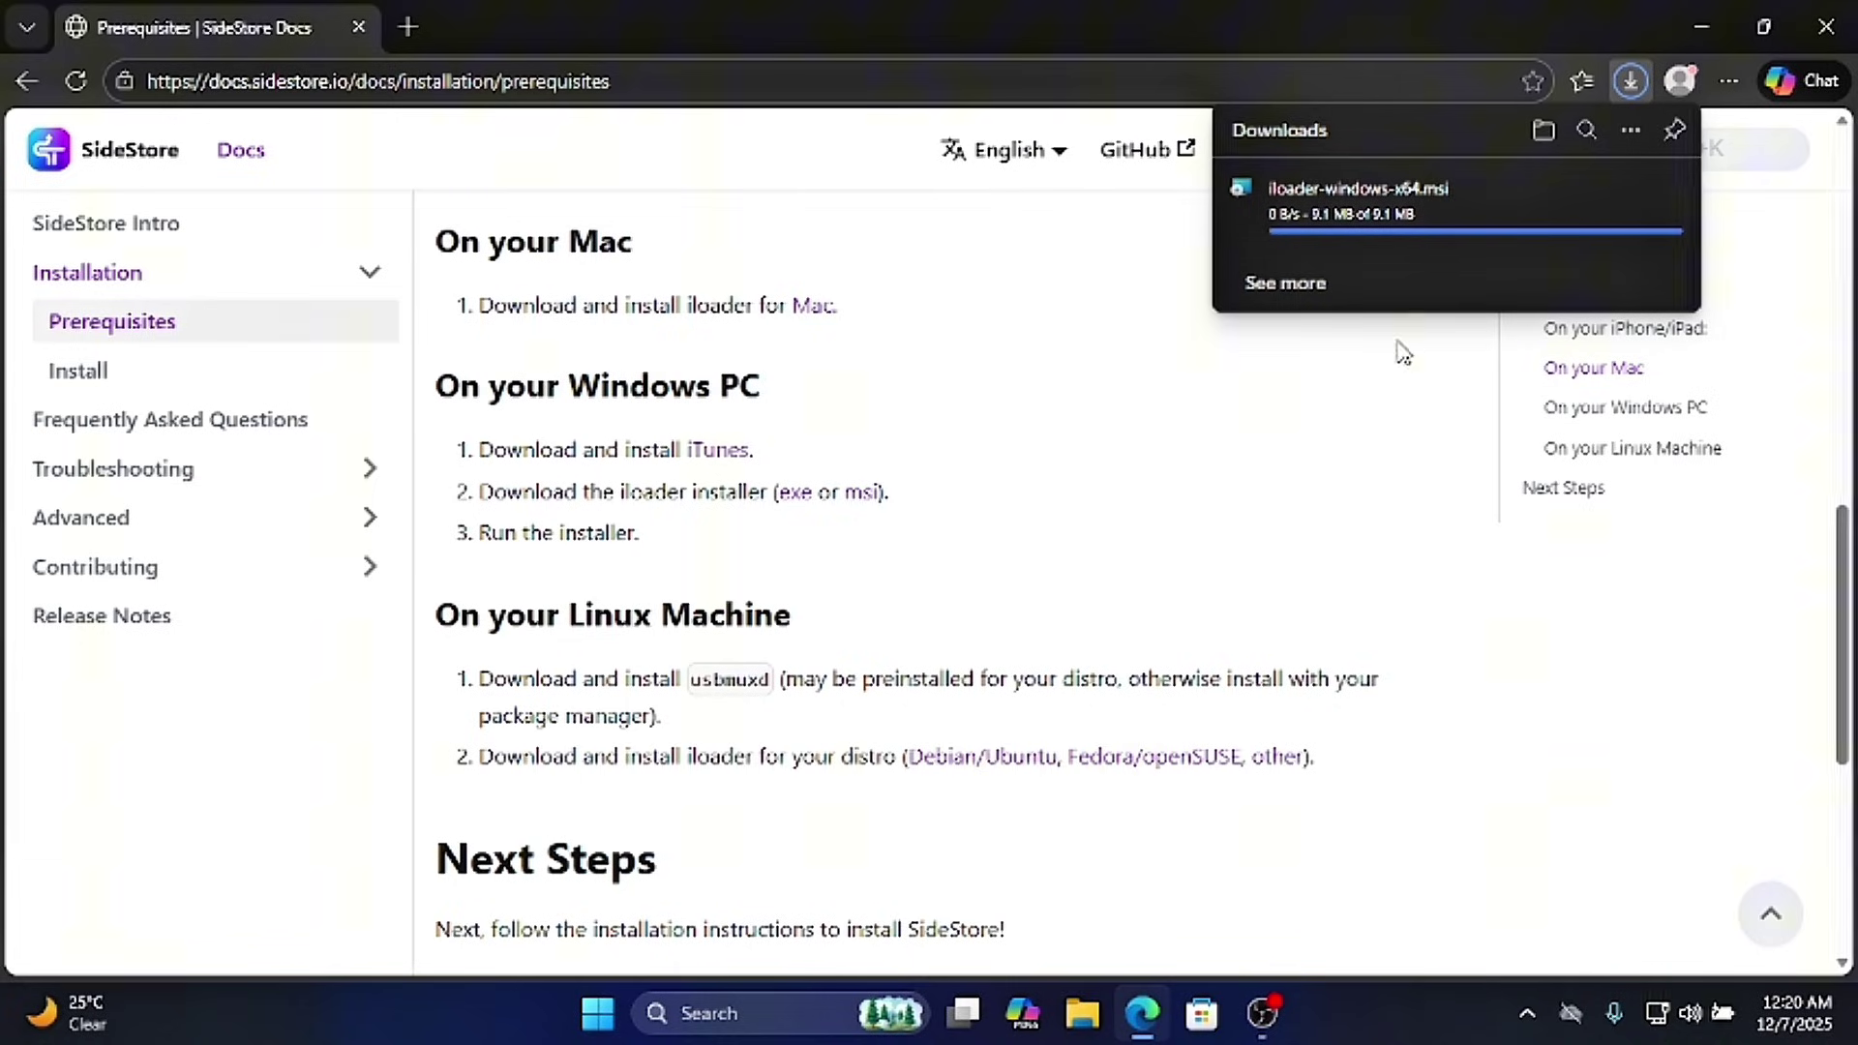
pyautogui.click(1705, 23)
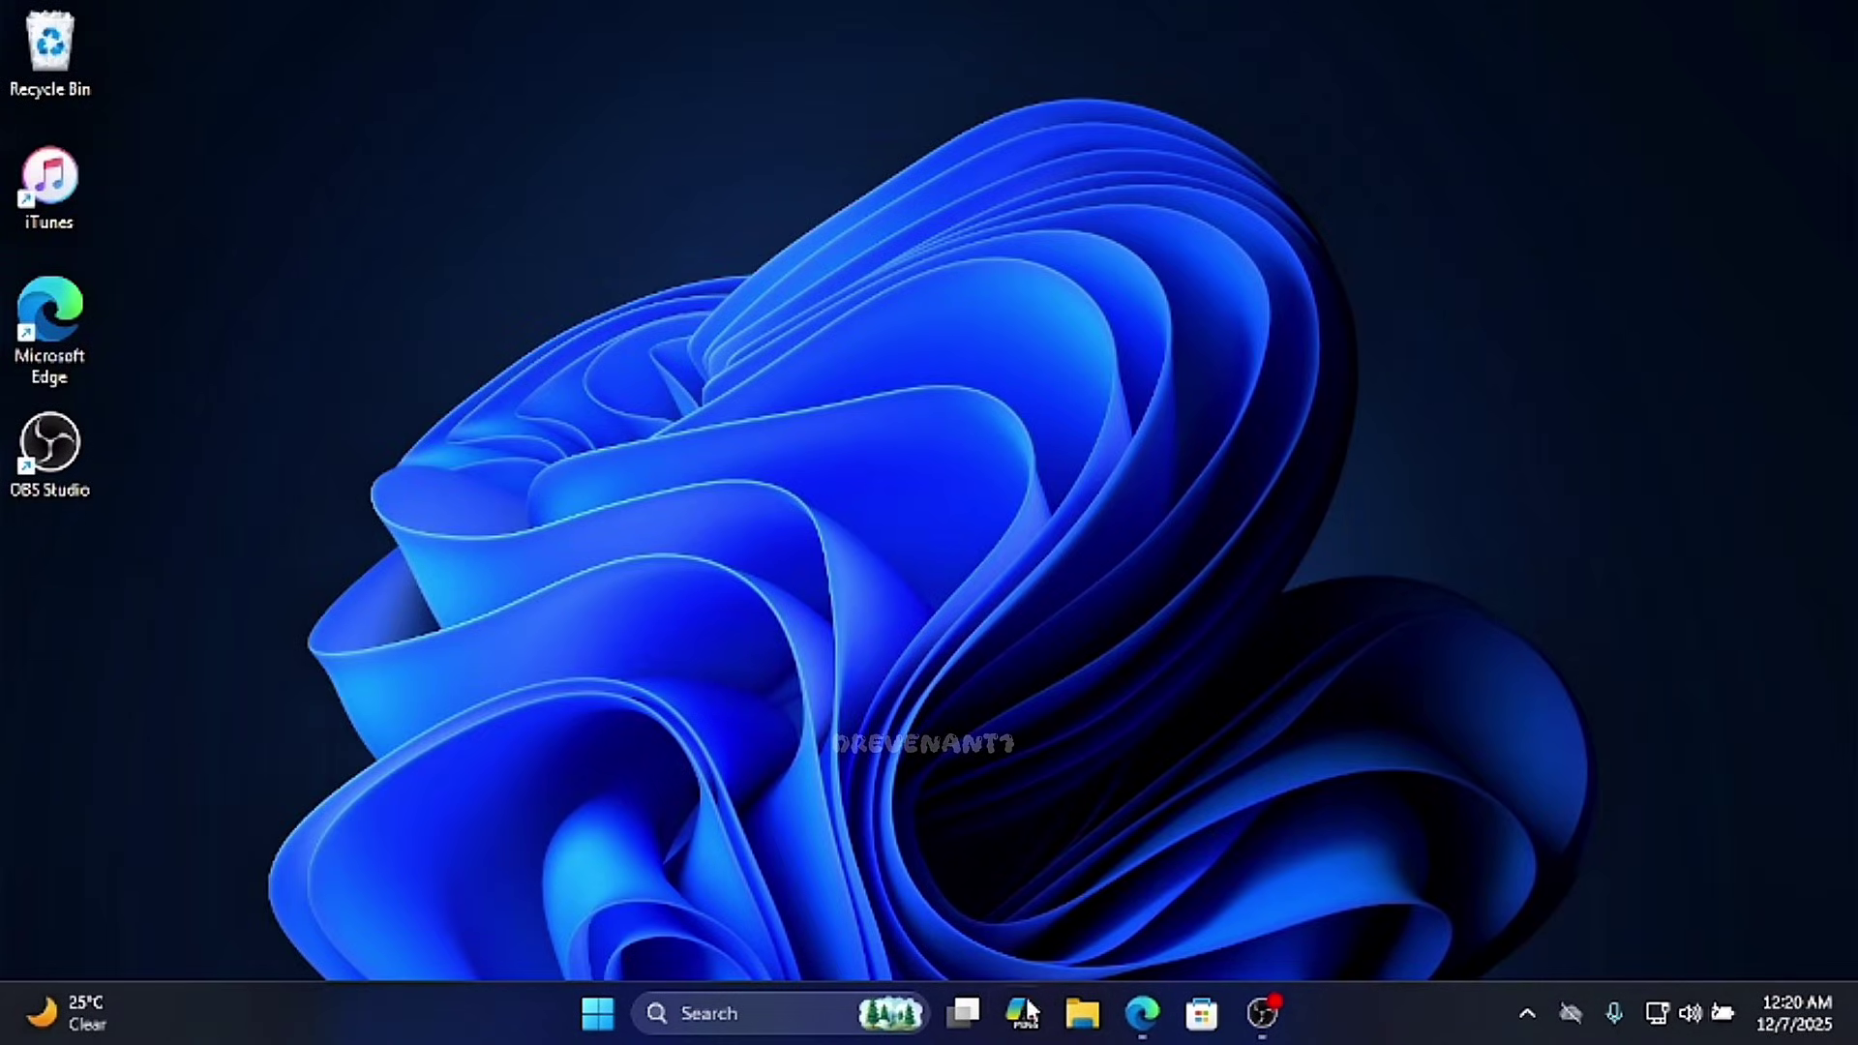
# - Run iloader-windows-x64 from Downloads and finish the setup wizard with the default install folder
pyautogui.press('super+e')
pyautogui.click(332, 432)
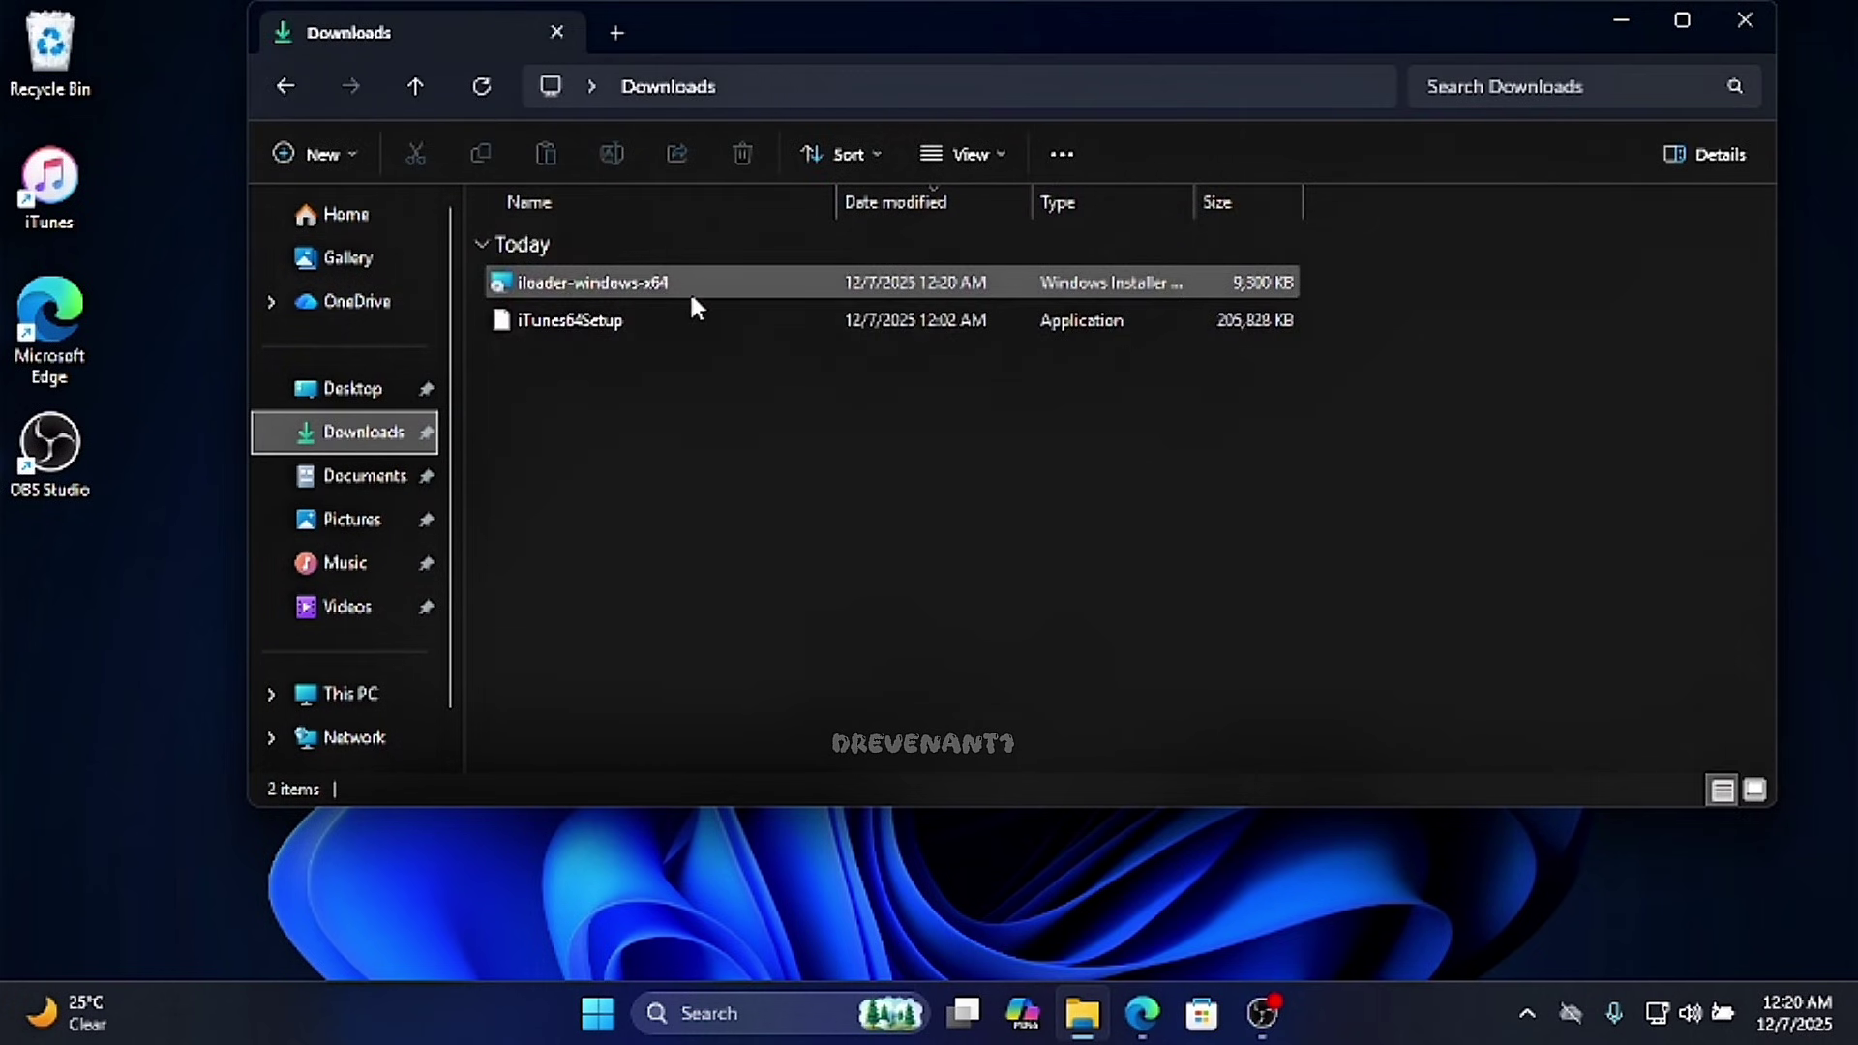
pyautogui.doubleClick(692, 298)
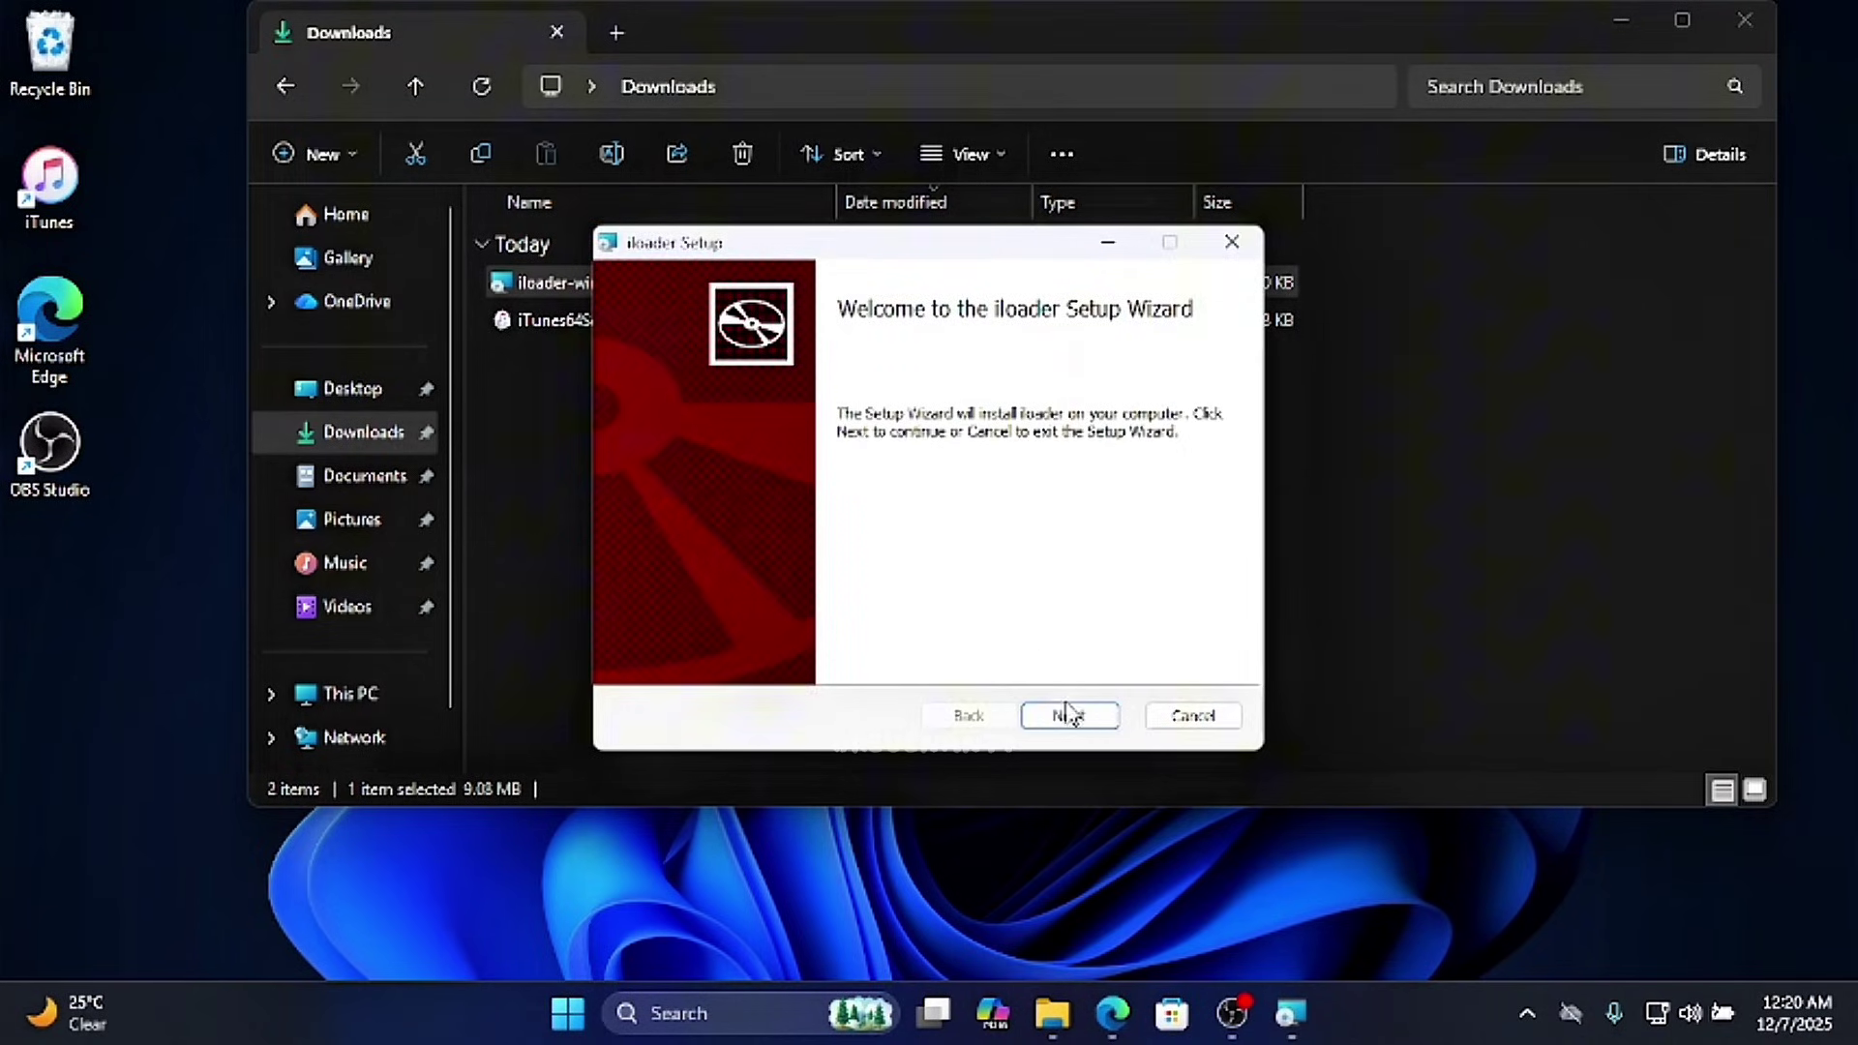
pyautogui.click(1067, 714)
pyautogui.click(1069, 716)
pyautogui.click(1070, 716)
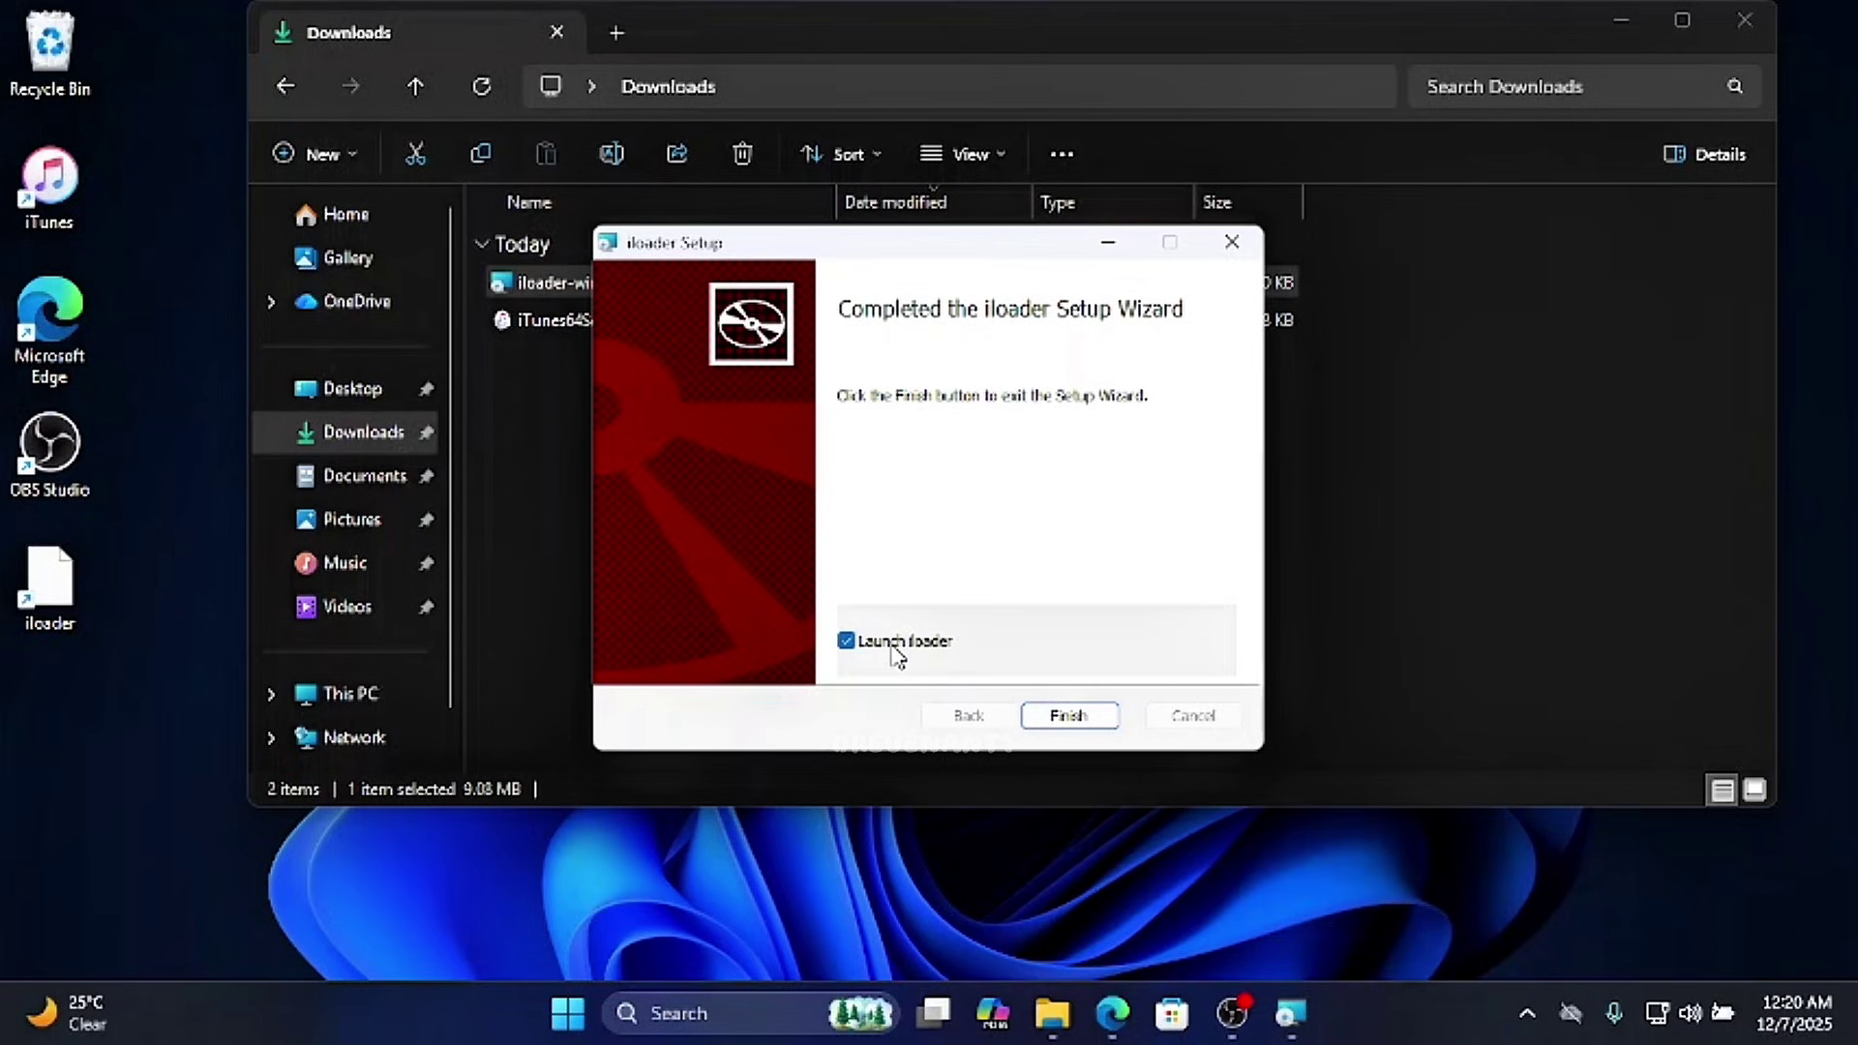
pyautogui.click(1069, 716)
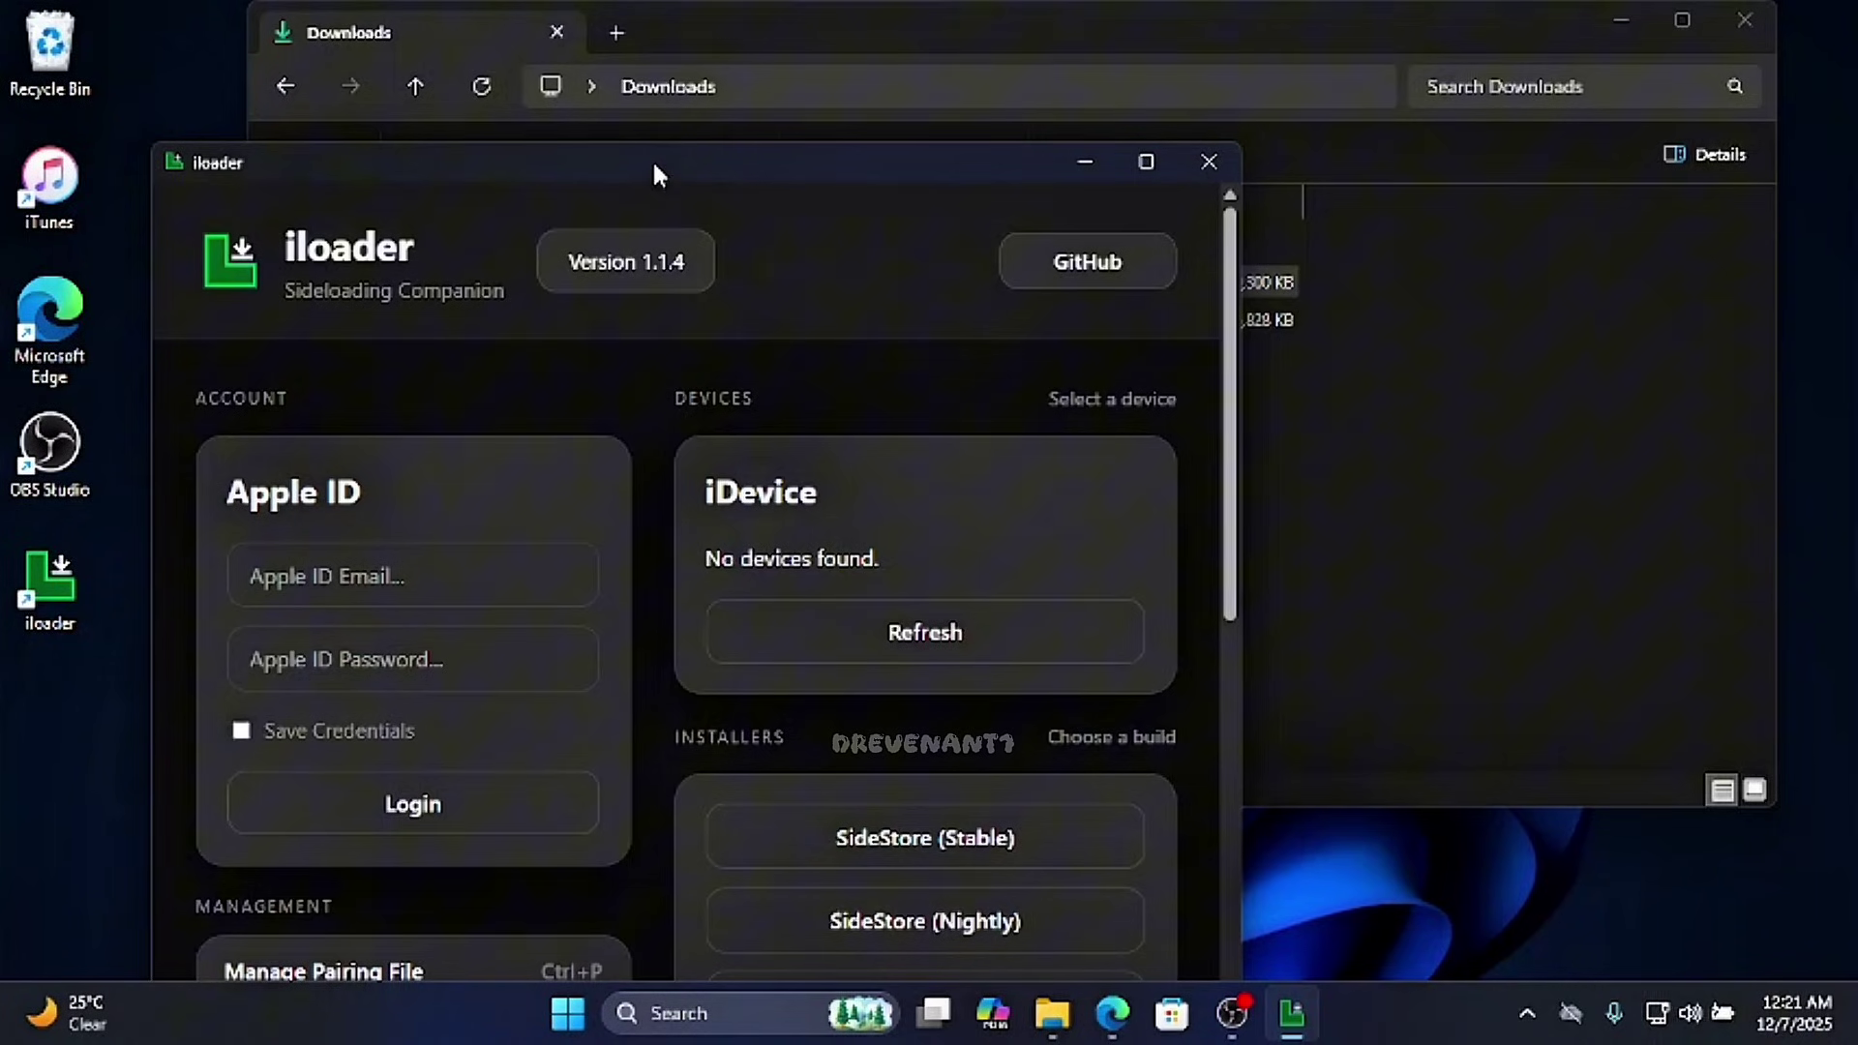
# - Log in to iloader with the Apple ID email and password, saving the credentials
pyautogui.moveTo(652, 159); pyautogui.dragTo(811, 122)
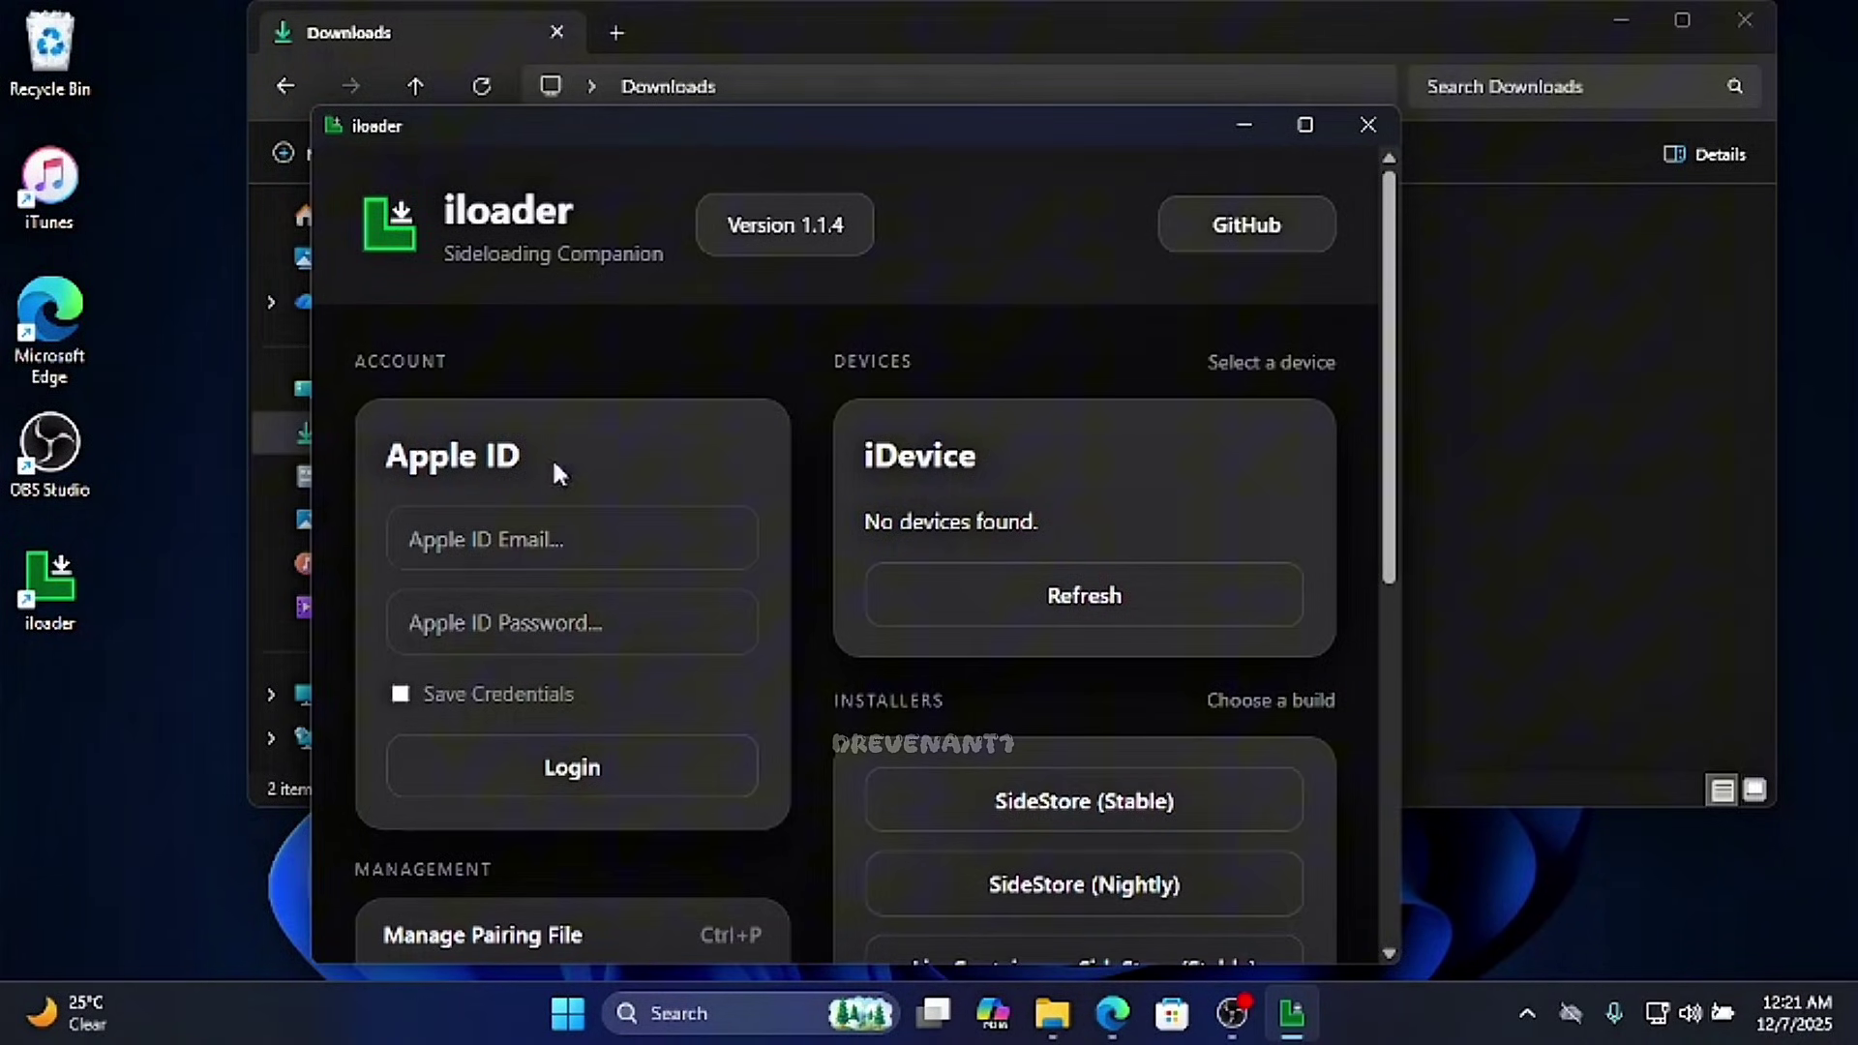
pyautogui.click(530, 530)
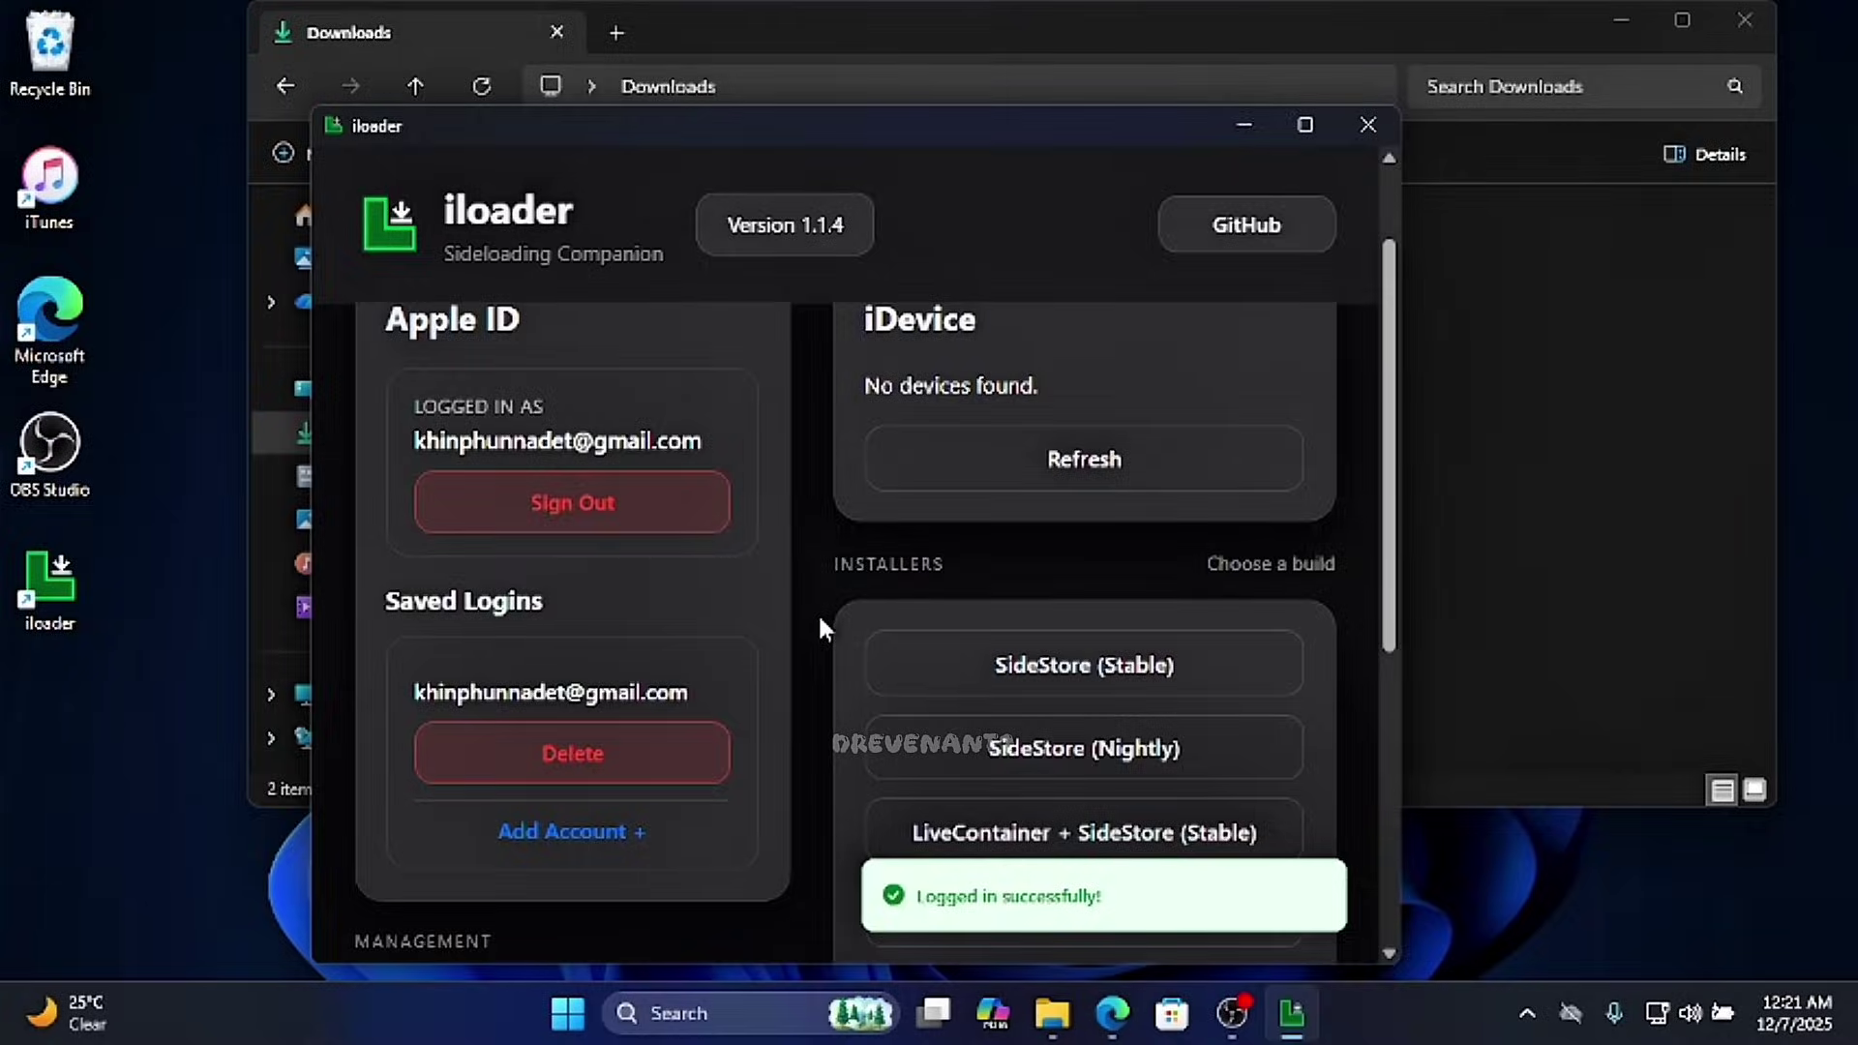
pyautogui.scroll(2, 817, 612)
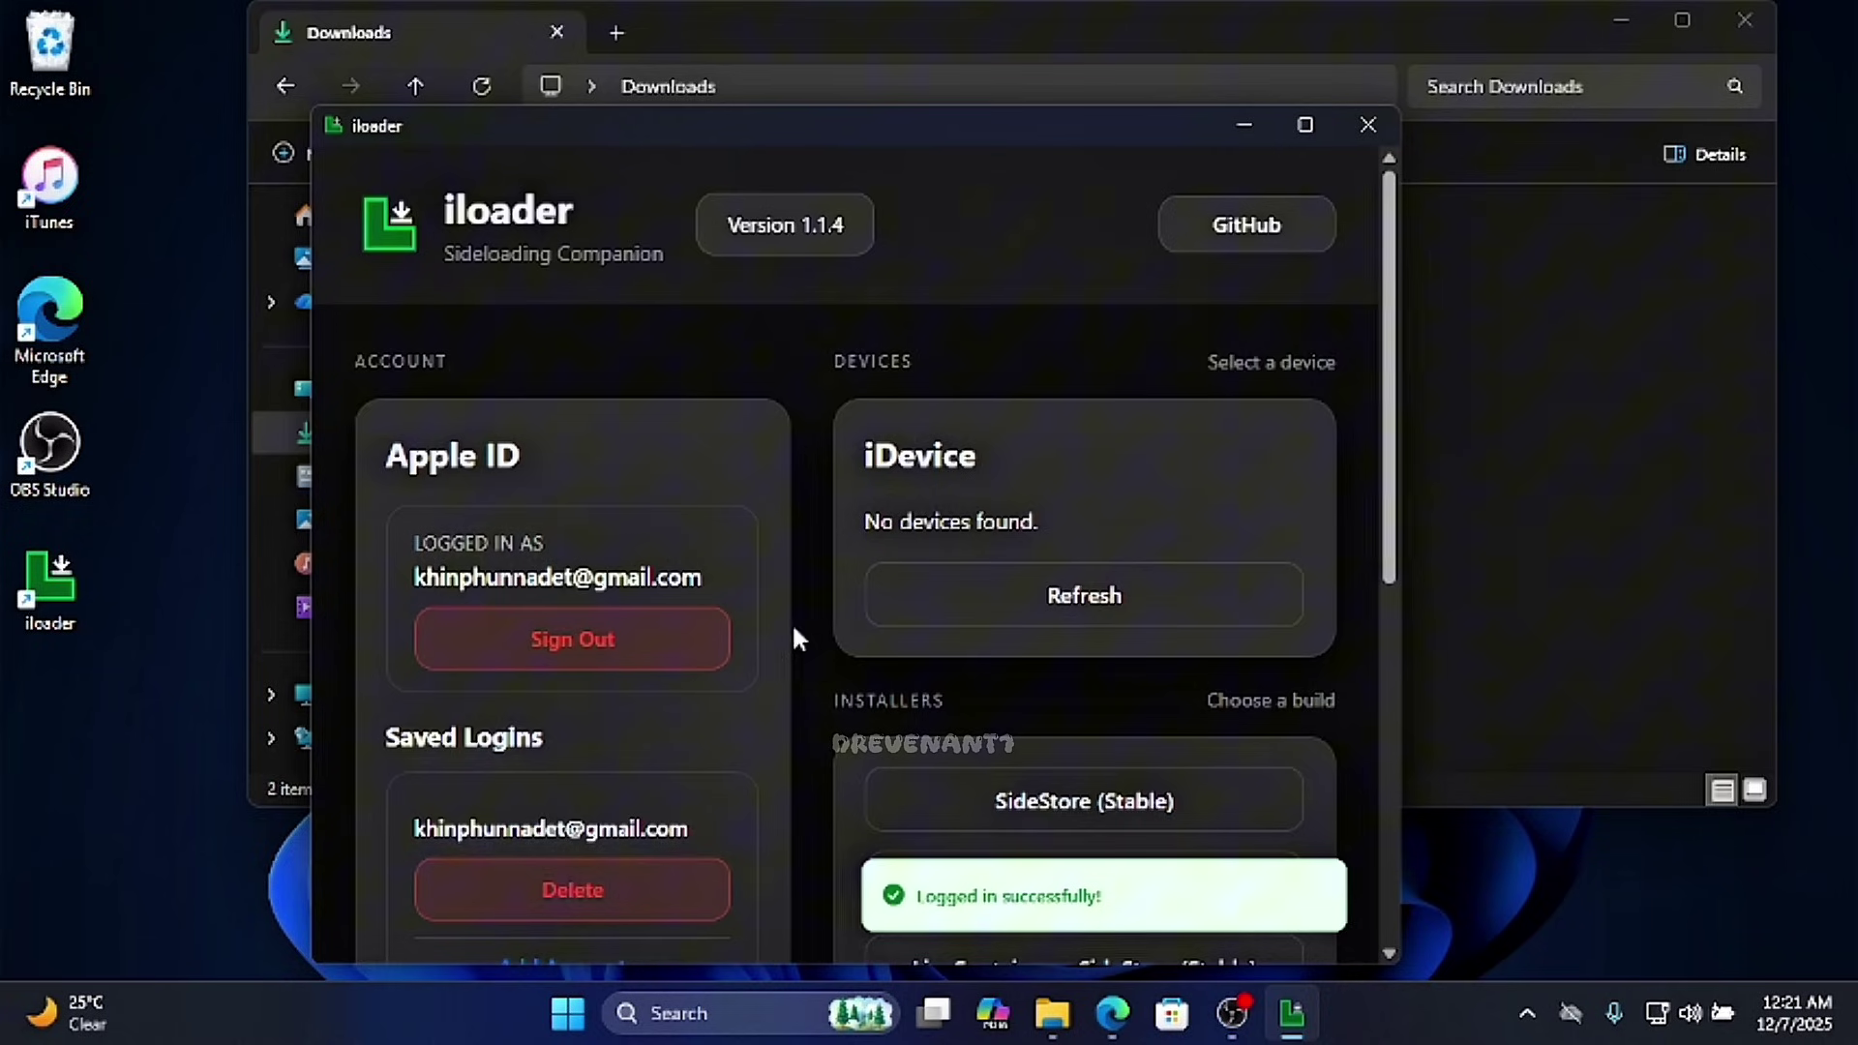
# - Detect the connected iPhone and install SideStore (Stable) onto it
pyautogui.click(996, 618)
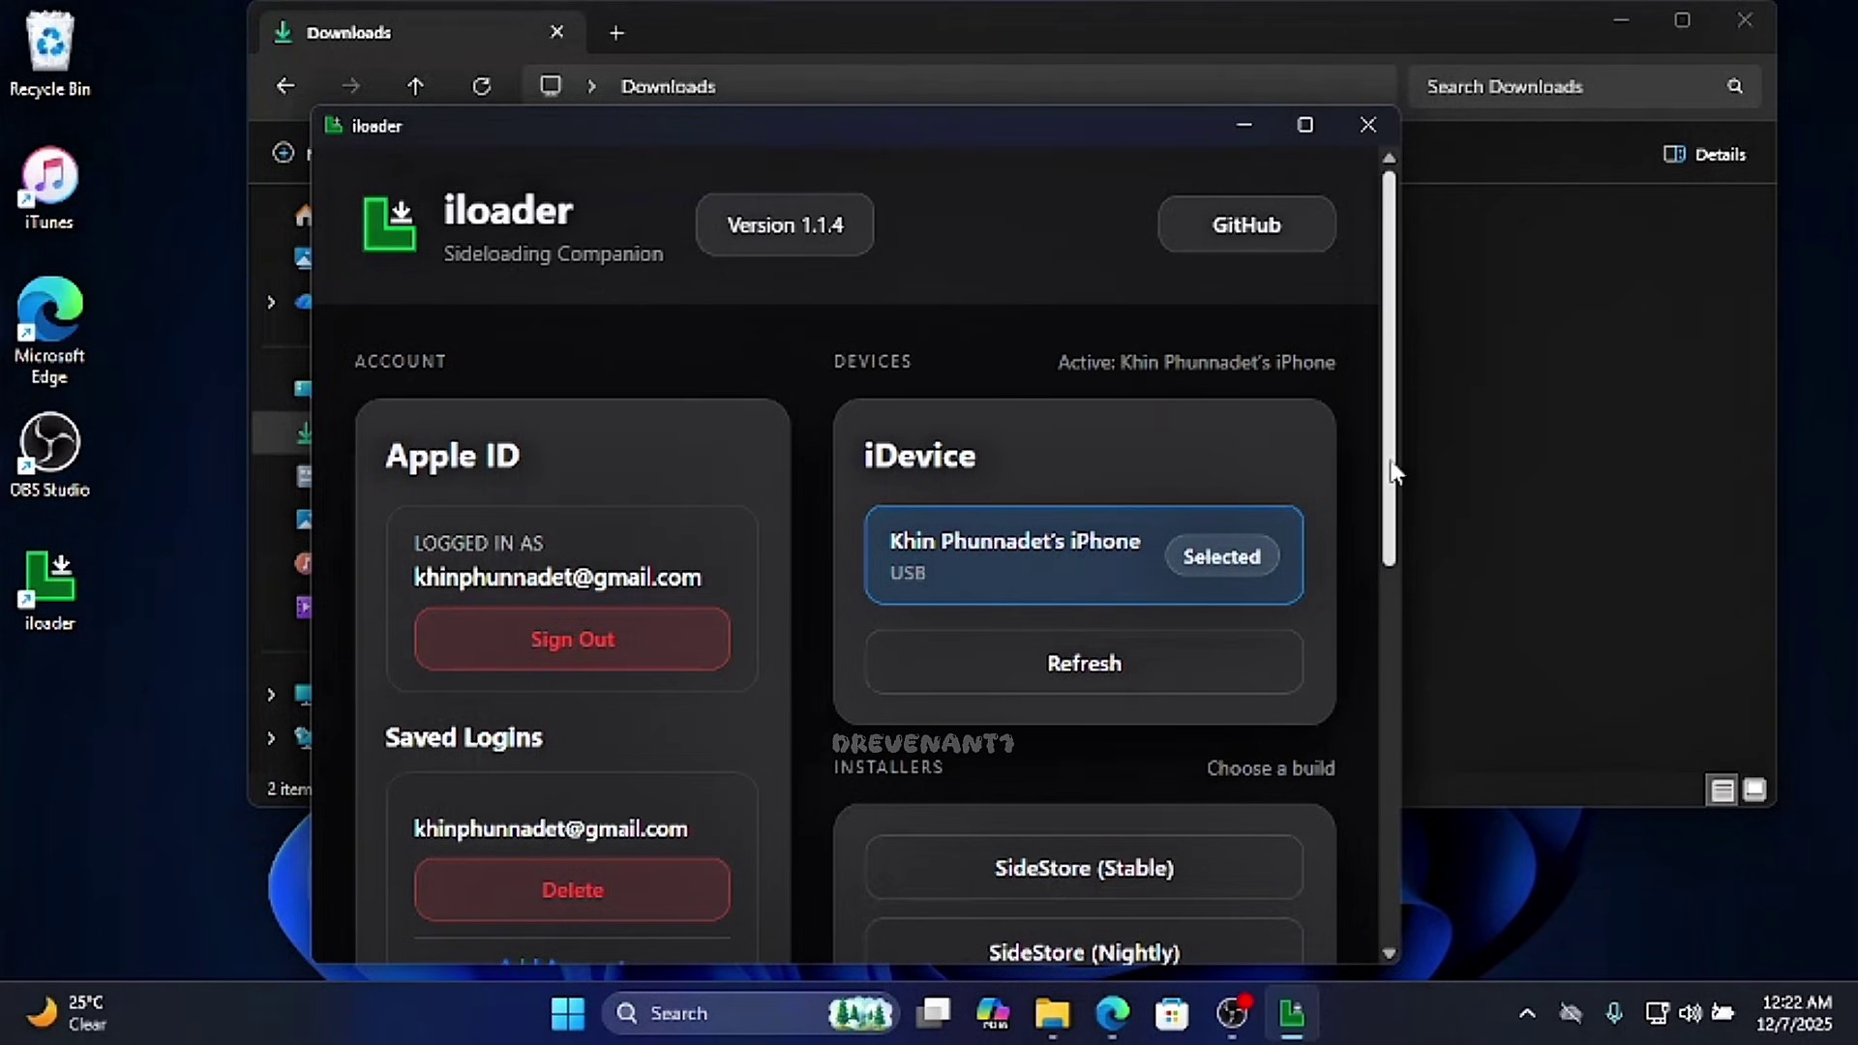
pyautogui.moveTo(1393, 472); pyautogui.dragTo(1347, 636)
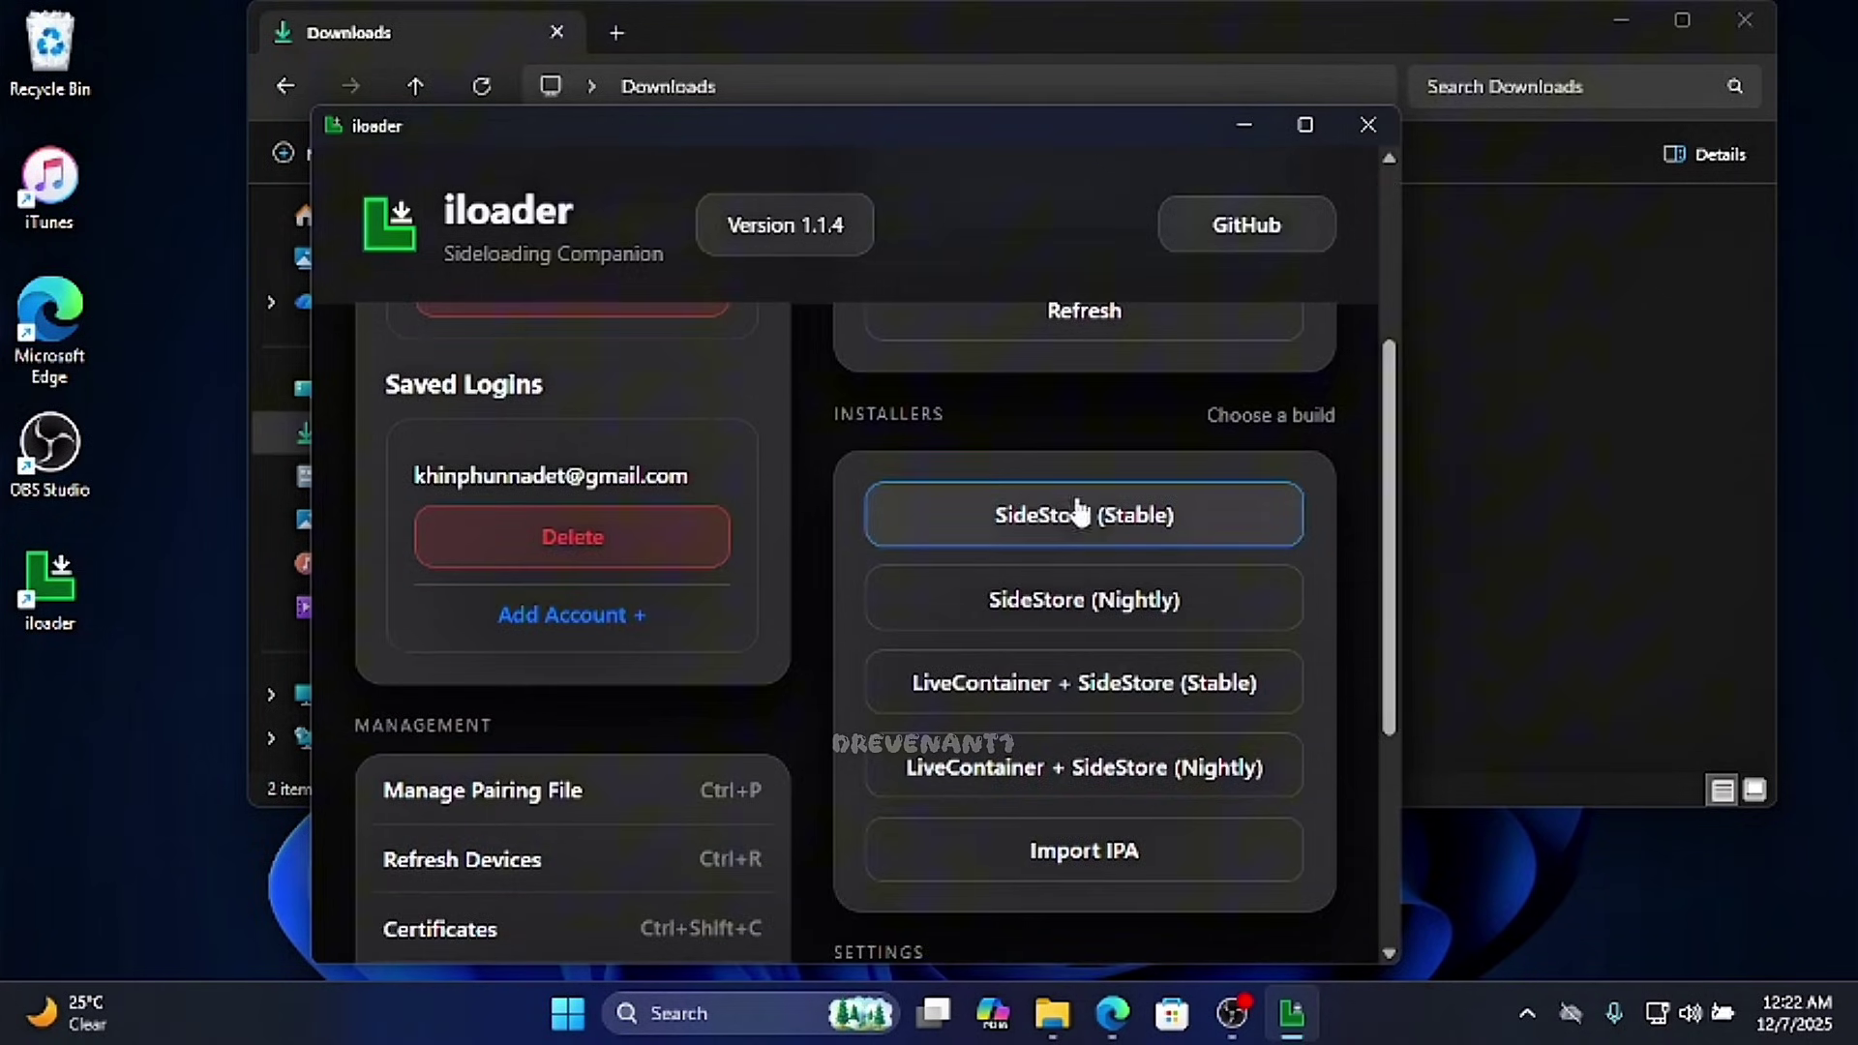
pyautogui.click(1062, 515)
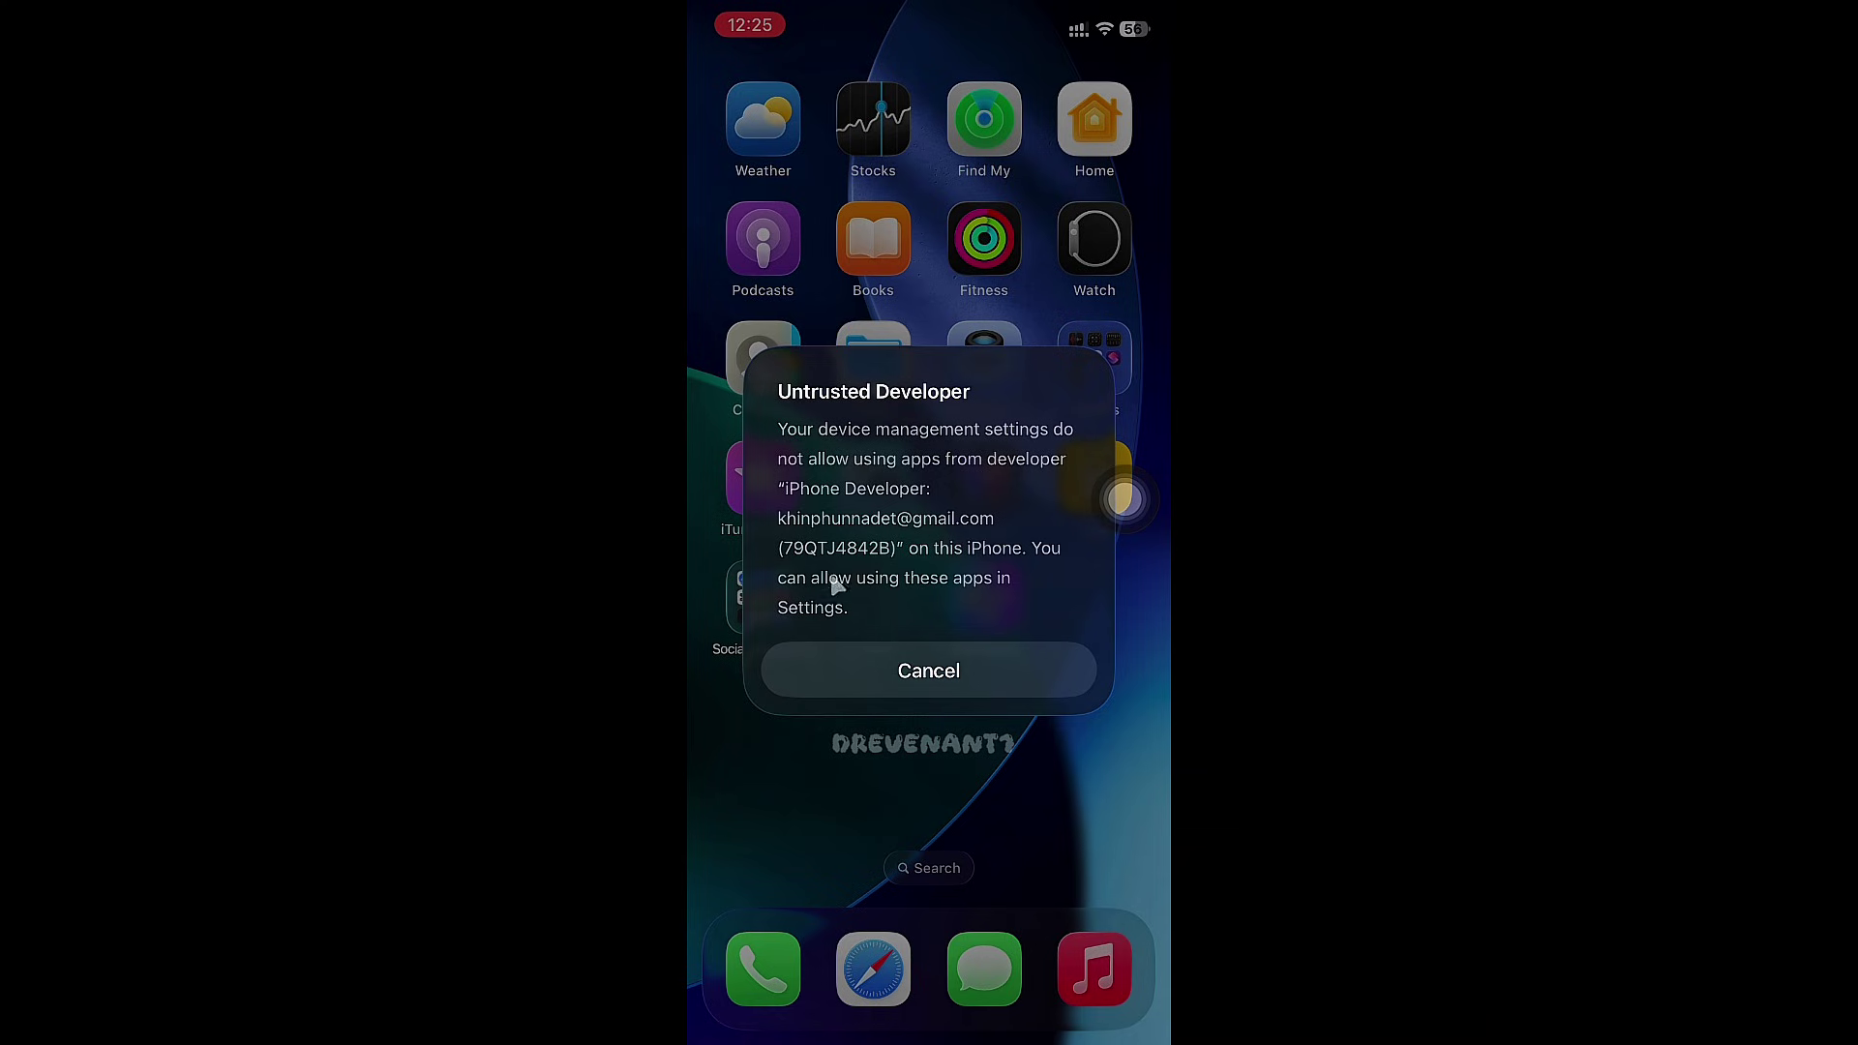
# - Dismiss the Untrusted Developer alert and go to Settings > General > VPN & Device Management
pyautogui.click(905, 666)
pyautogui.hscroll(-2, 872, 666)
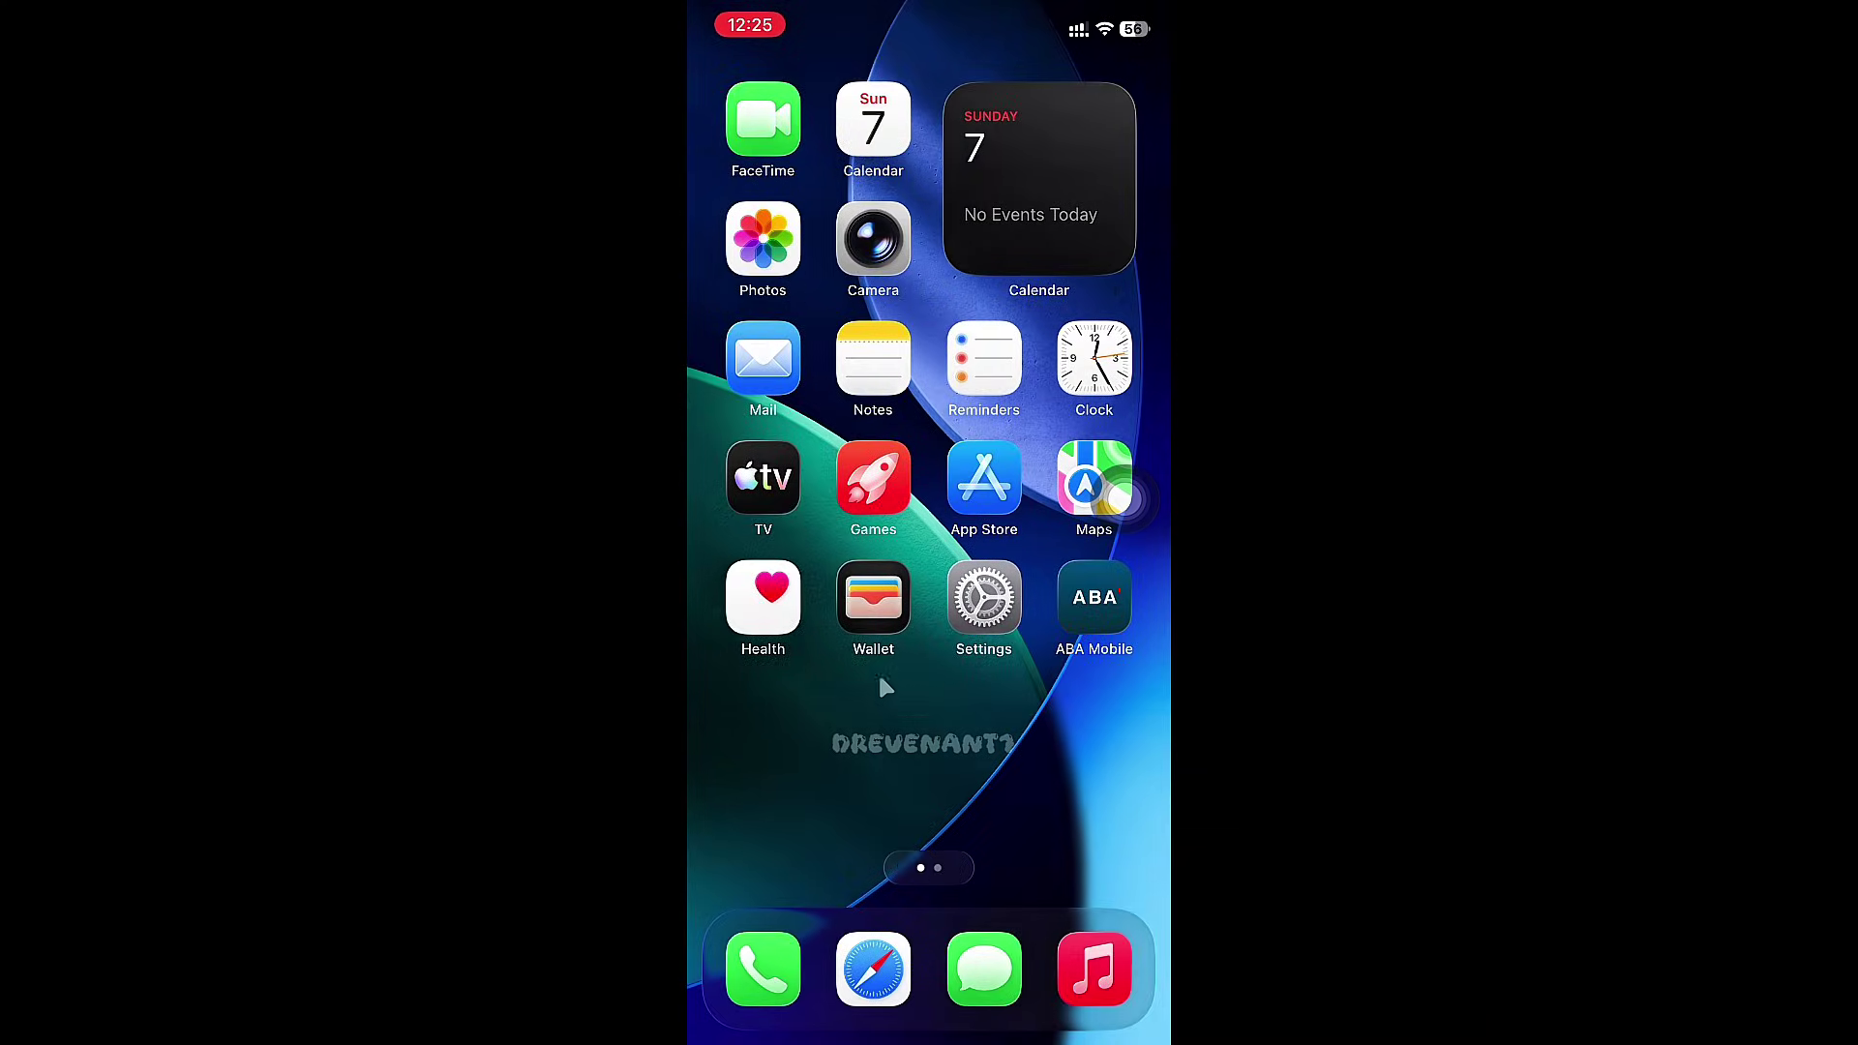
pyautogui.click(969, 624)
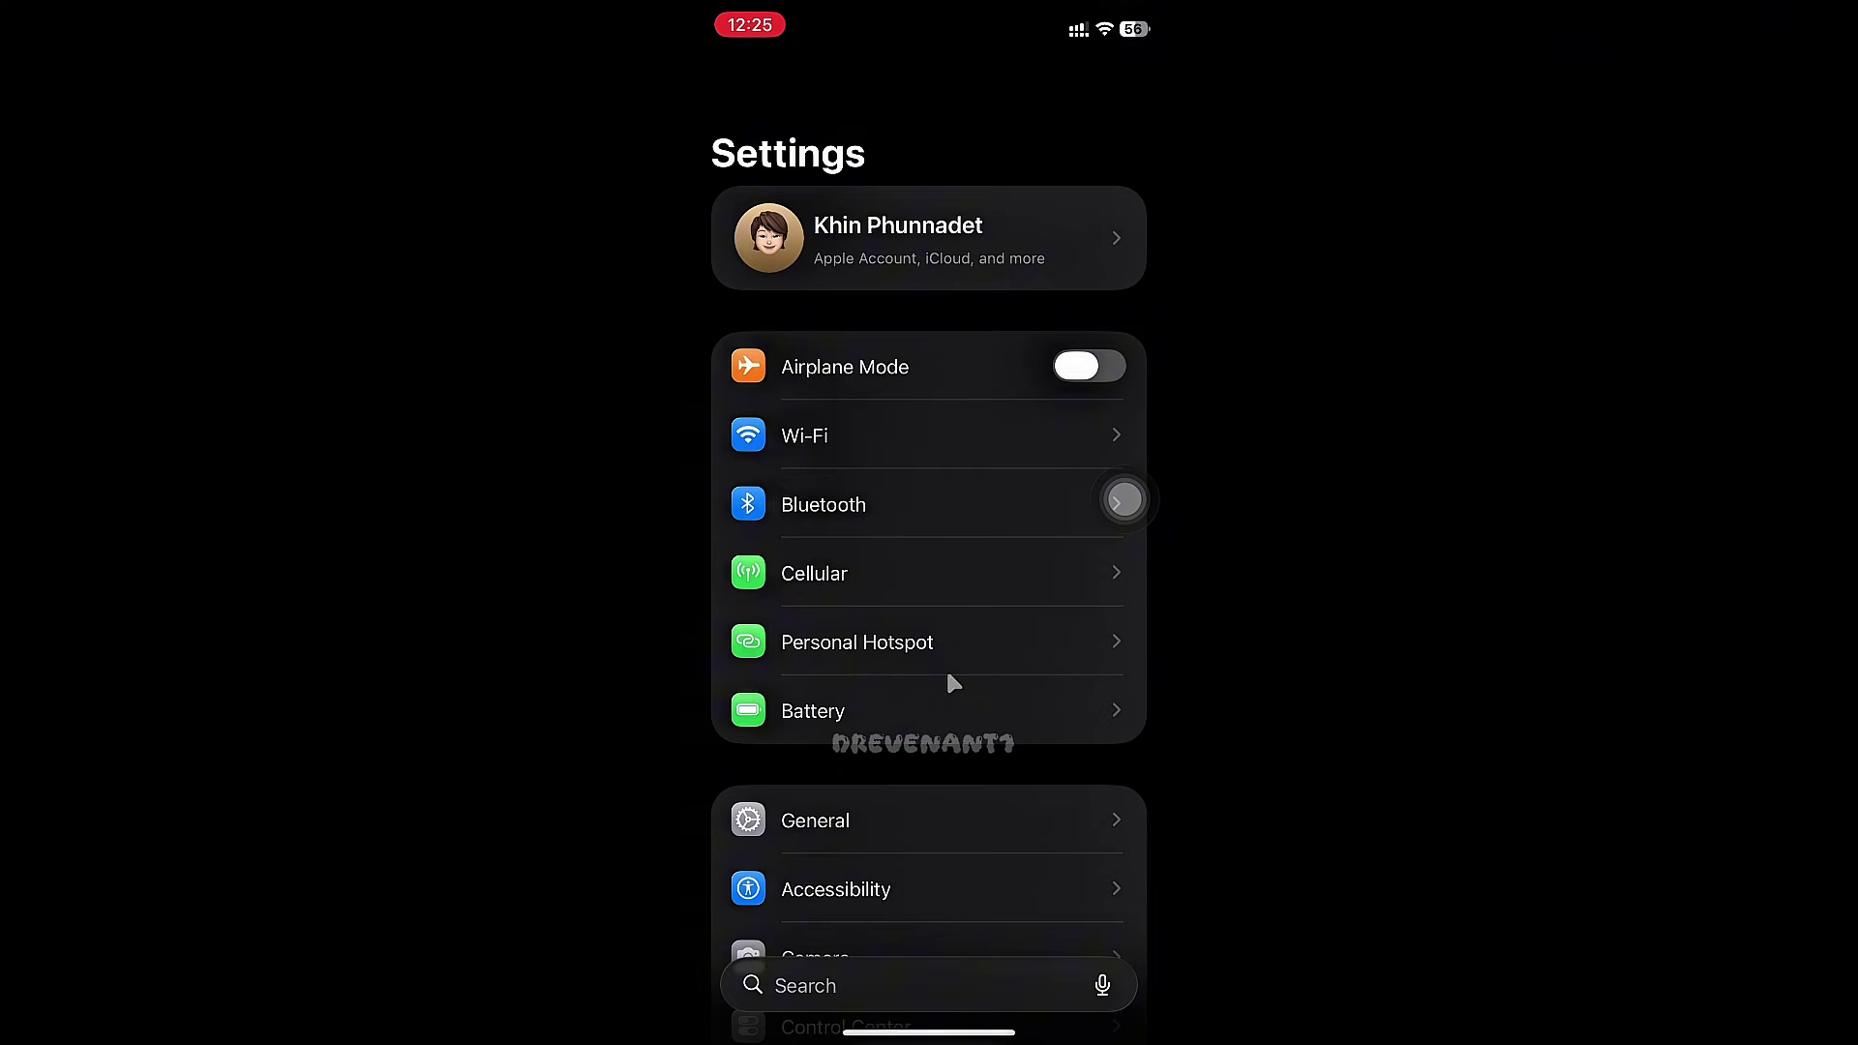
pyautogui.scroll(-5, 872, 781)
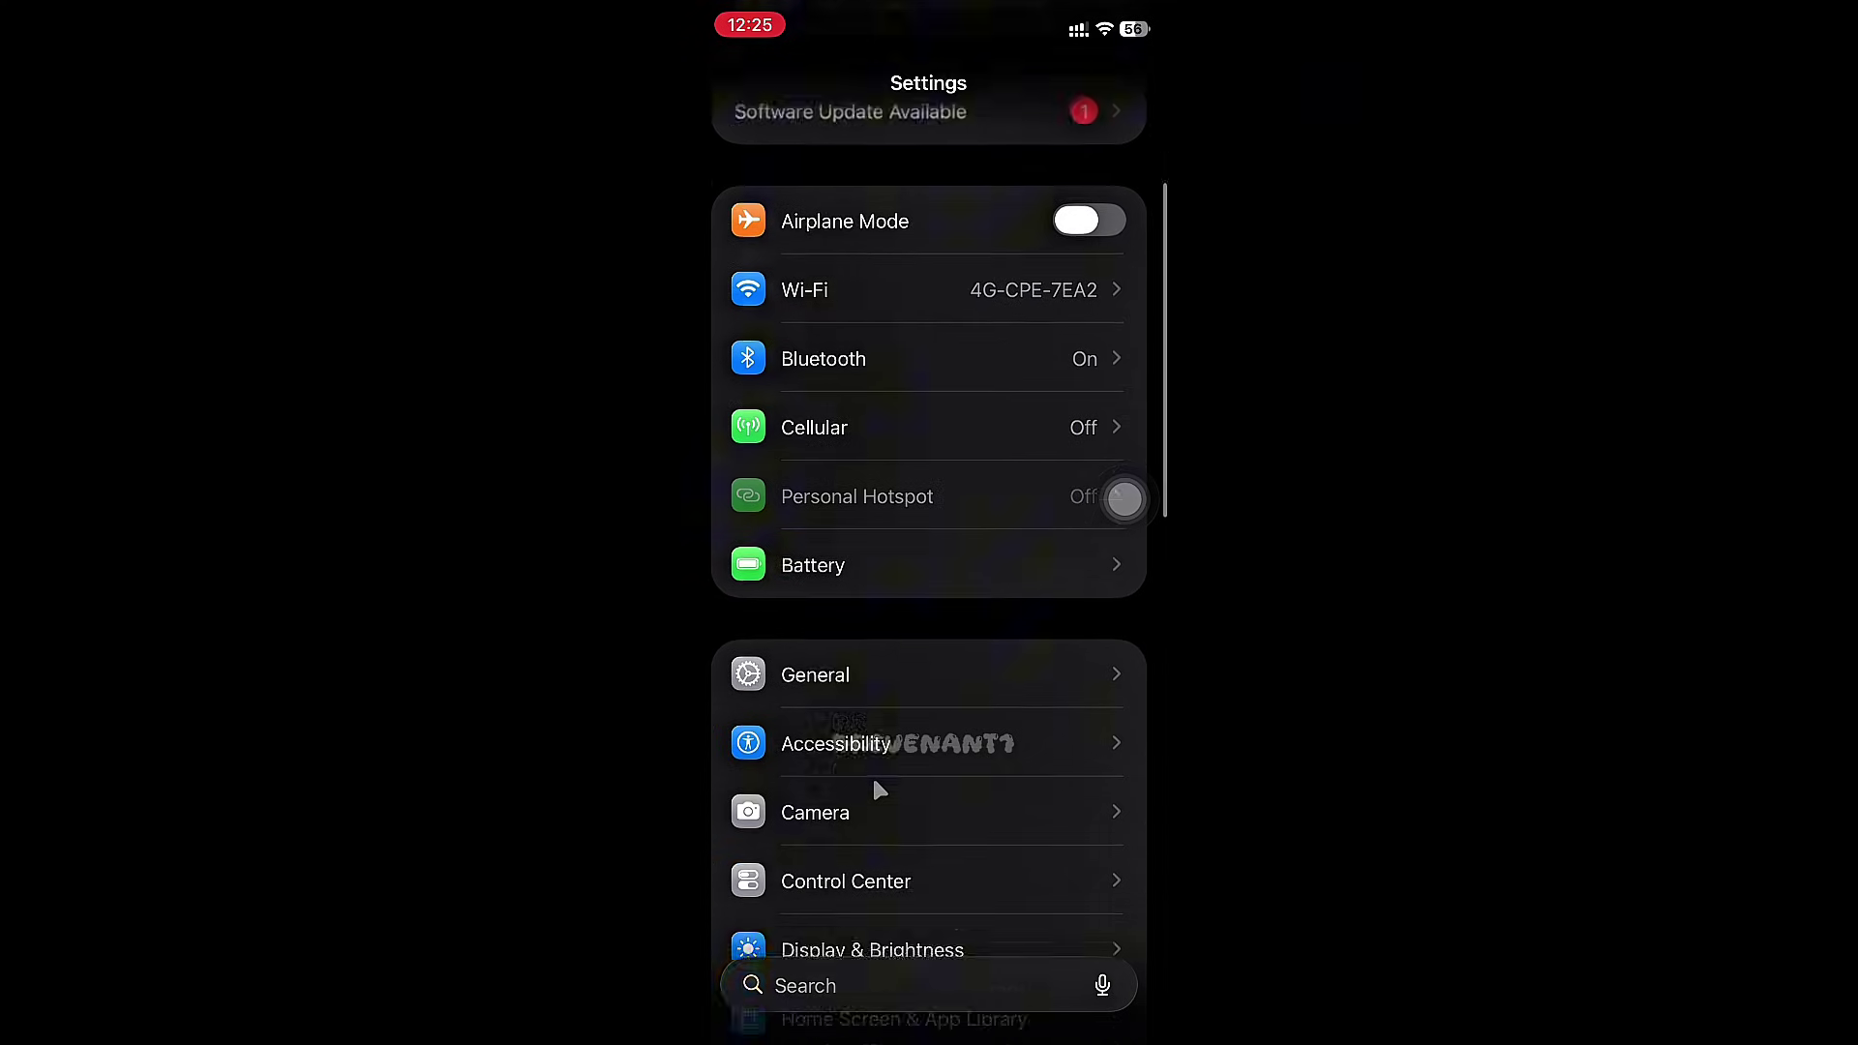
pyautogui.click(882, 542)
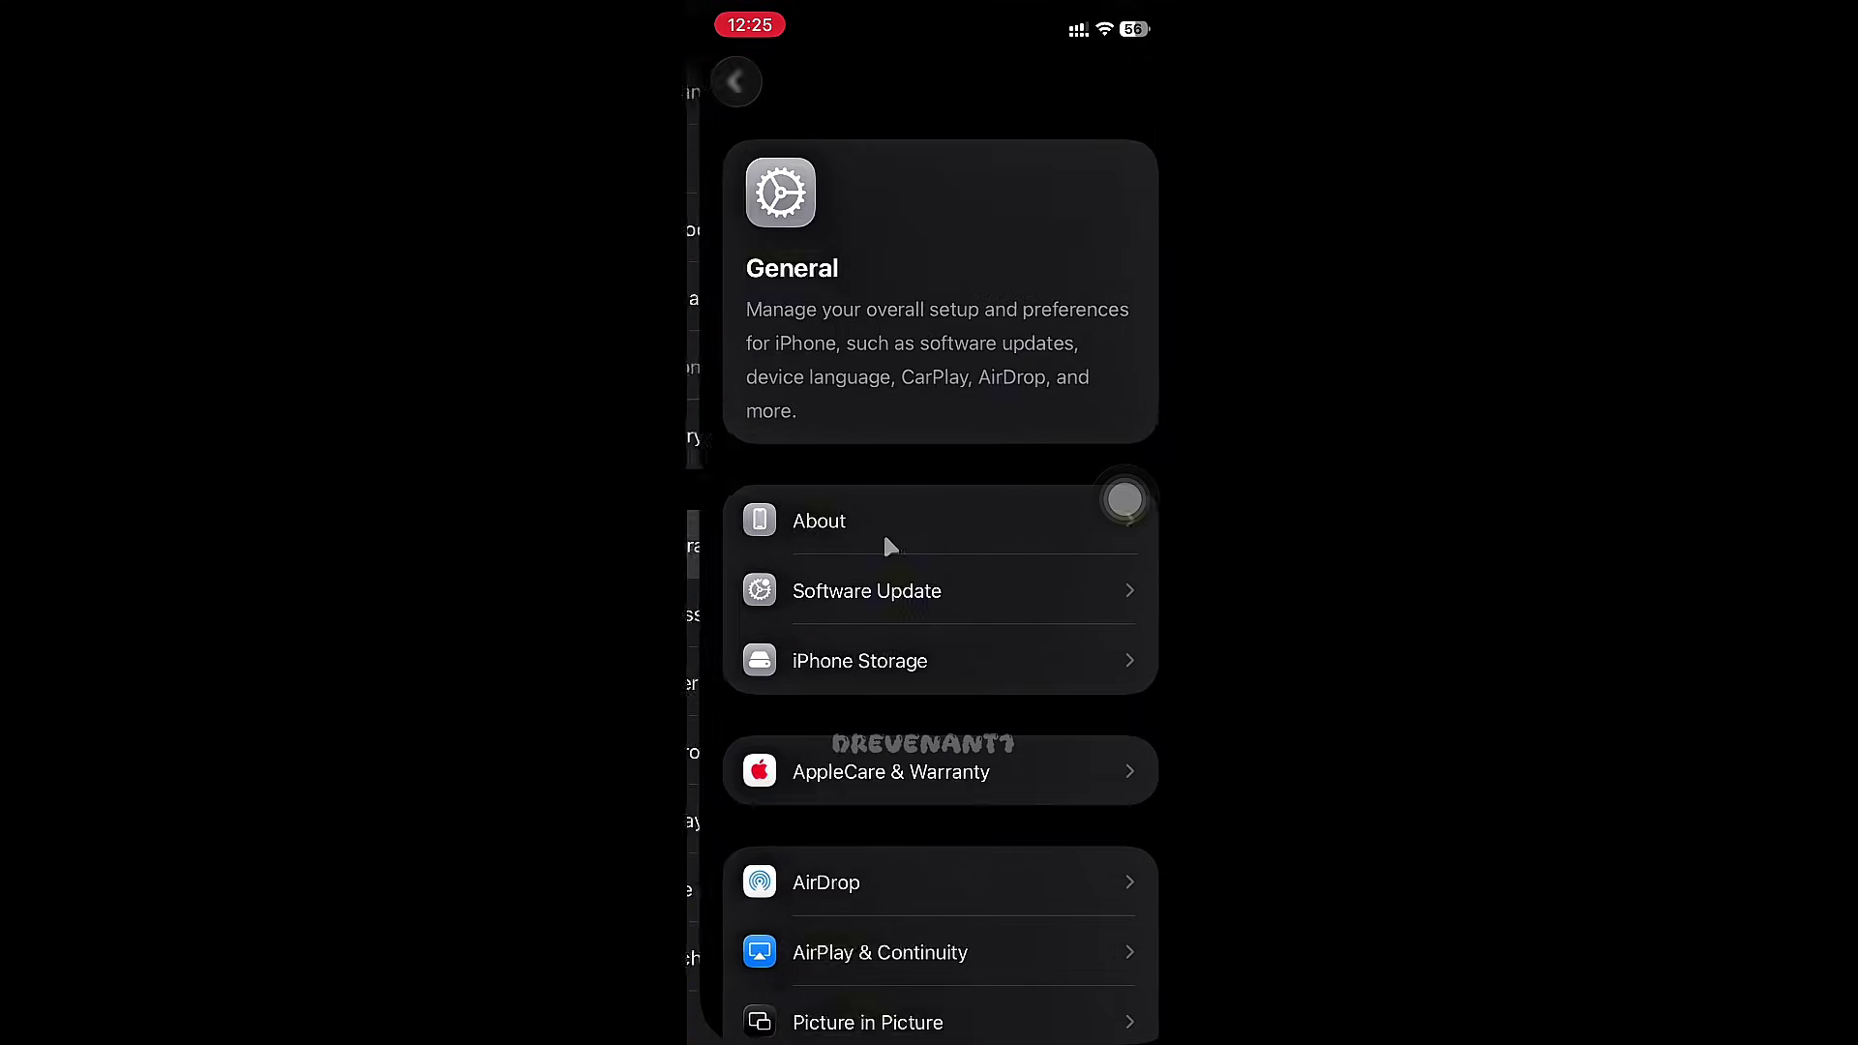
pyautogui.scroll(-5, 910, 577)
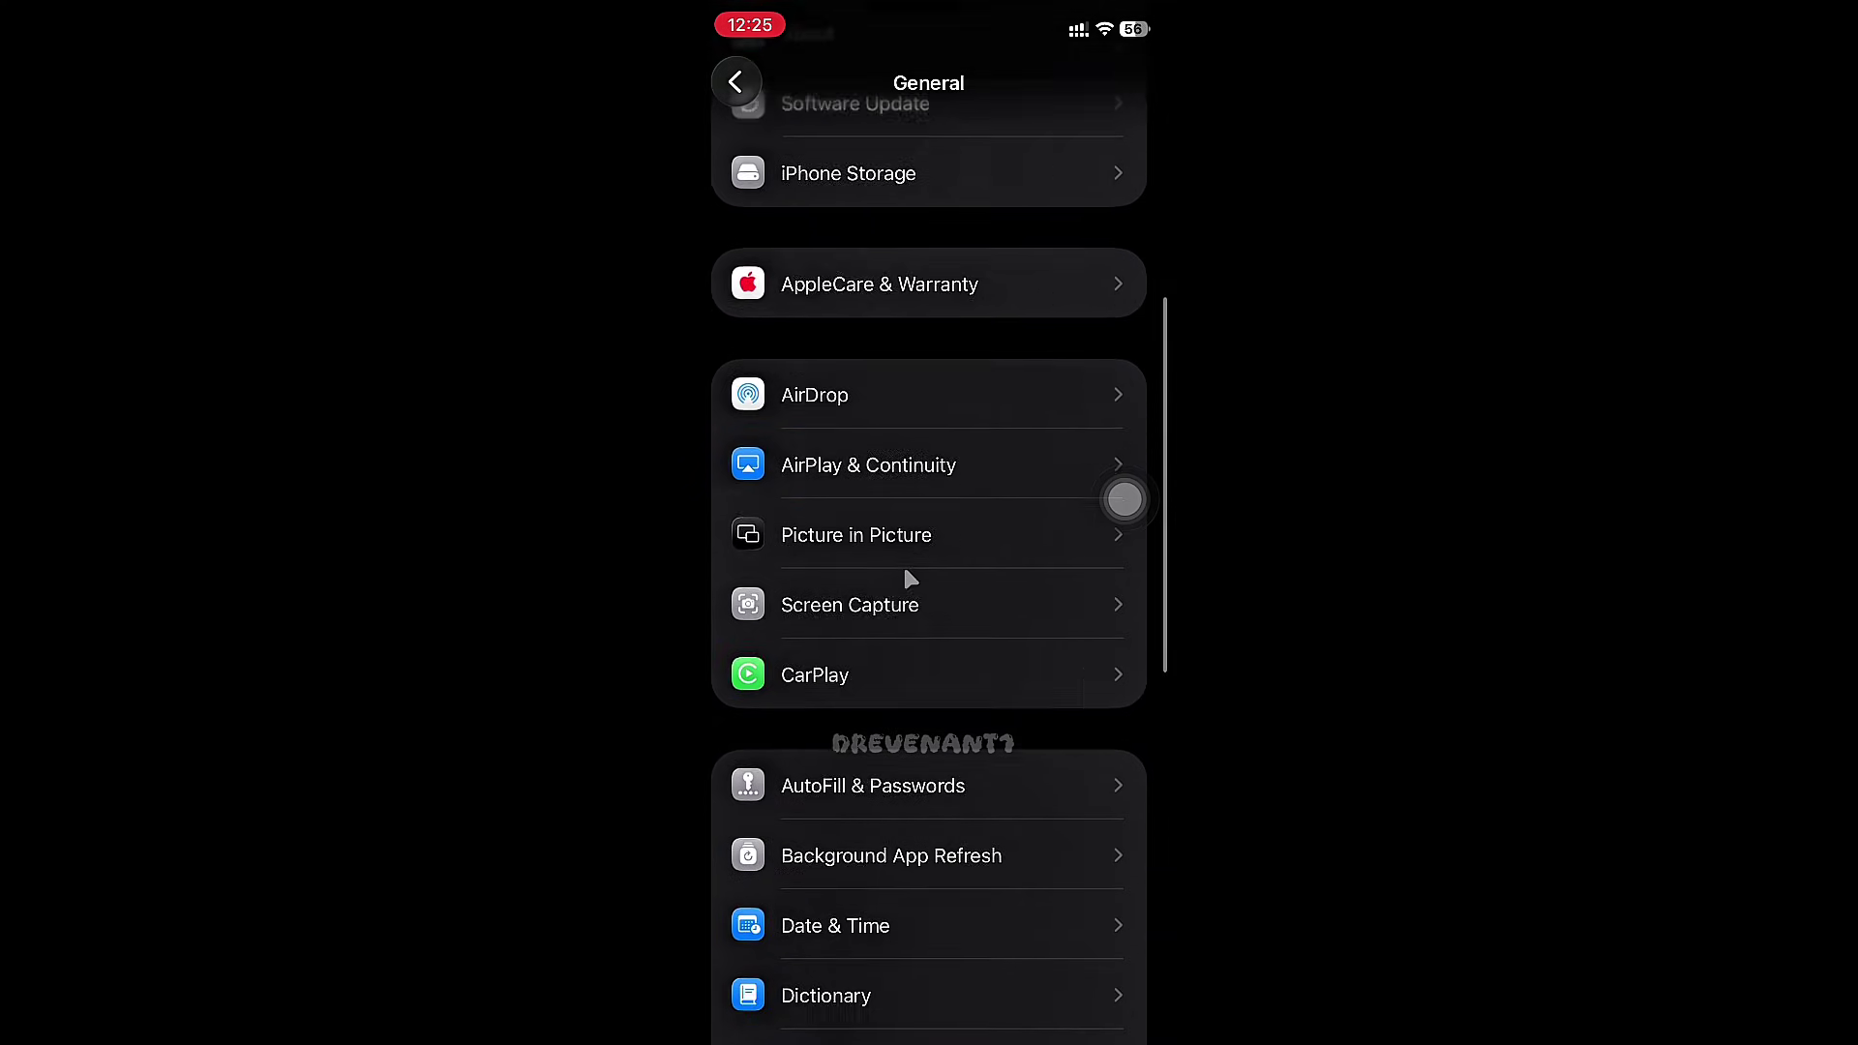
pyautogui.scroll(-10, 910, 578)
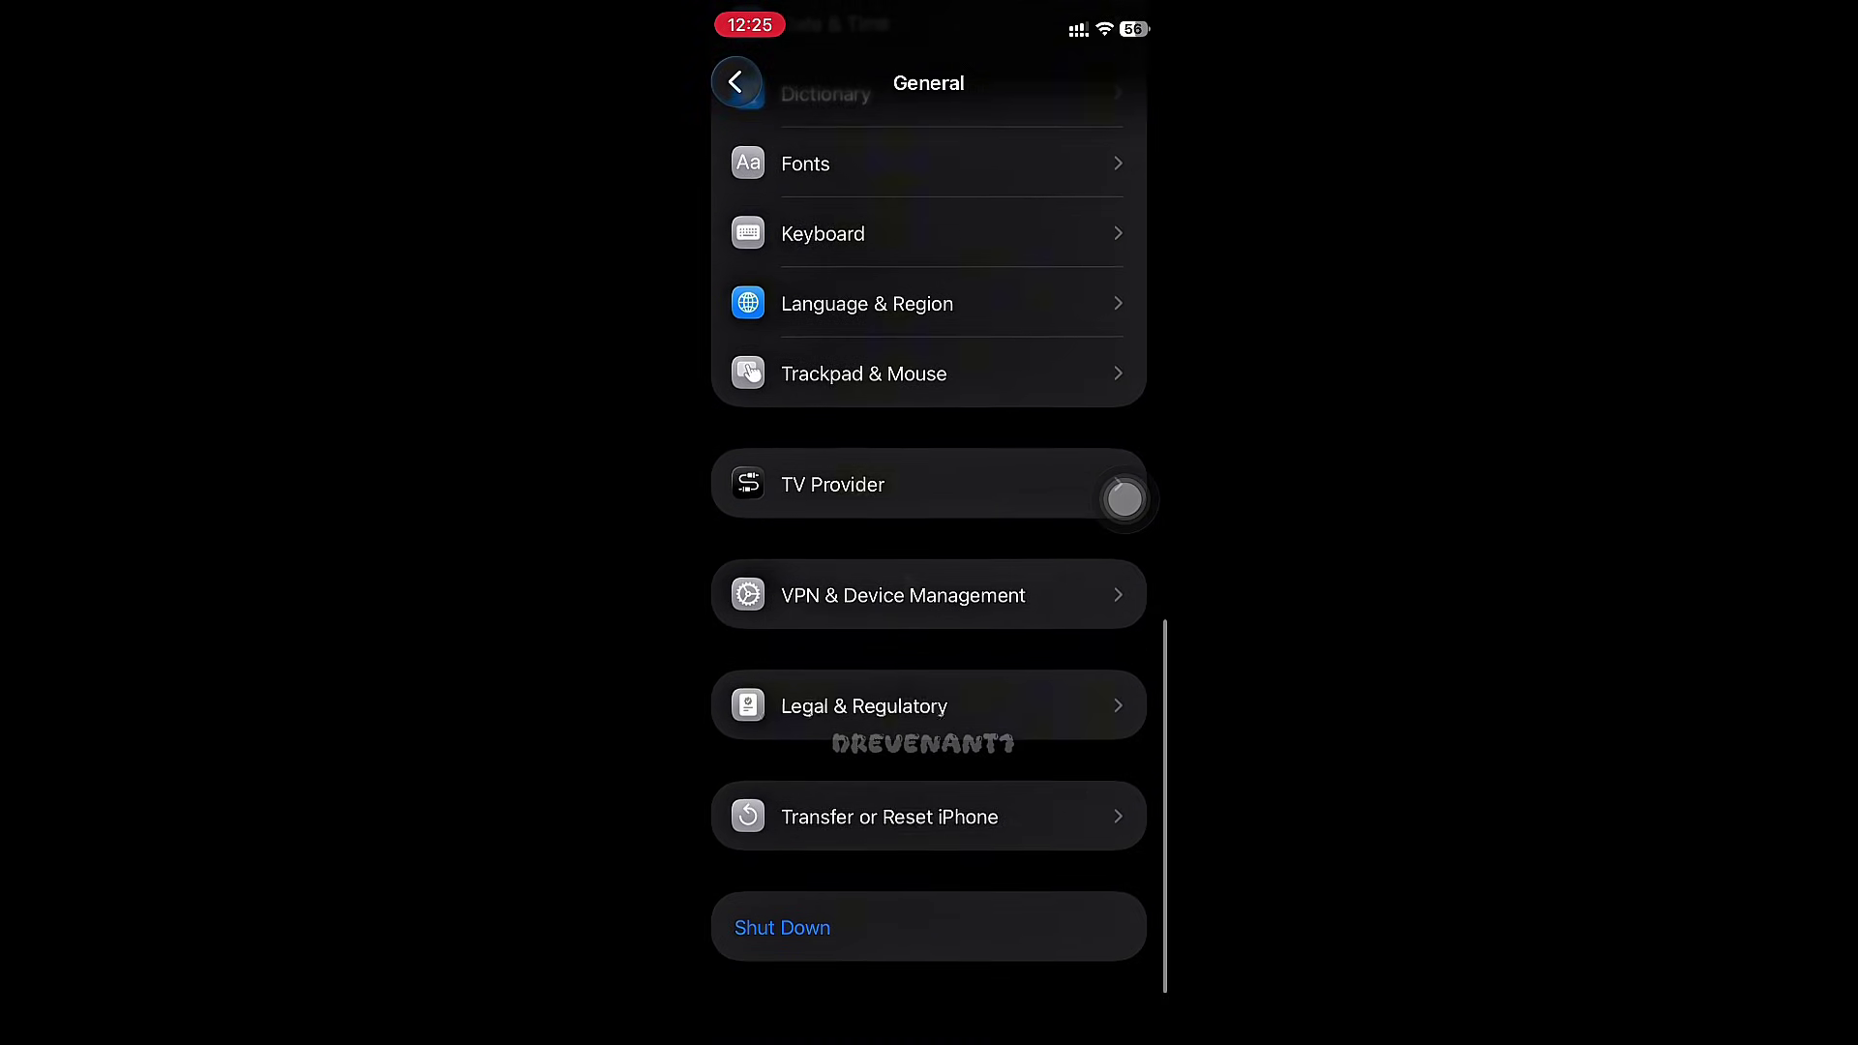
pyautogui.click(912, 599)
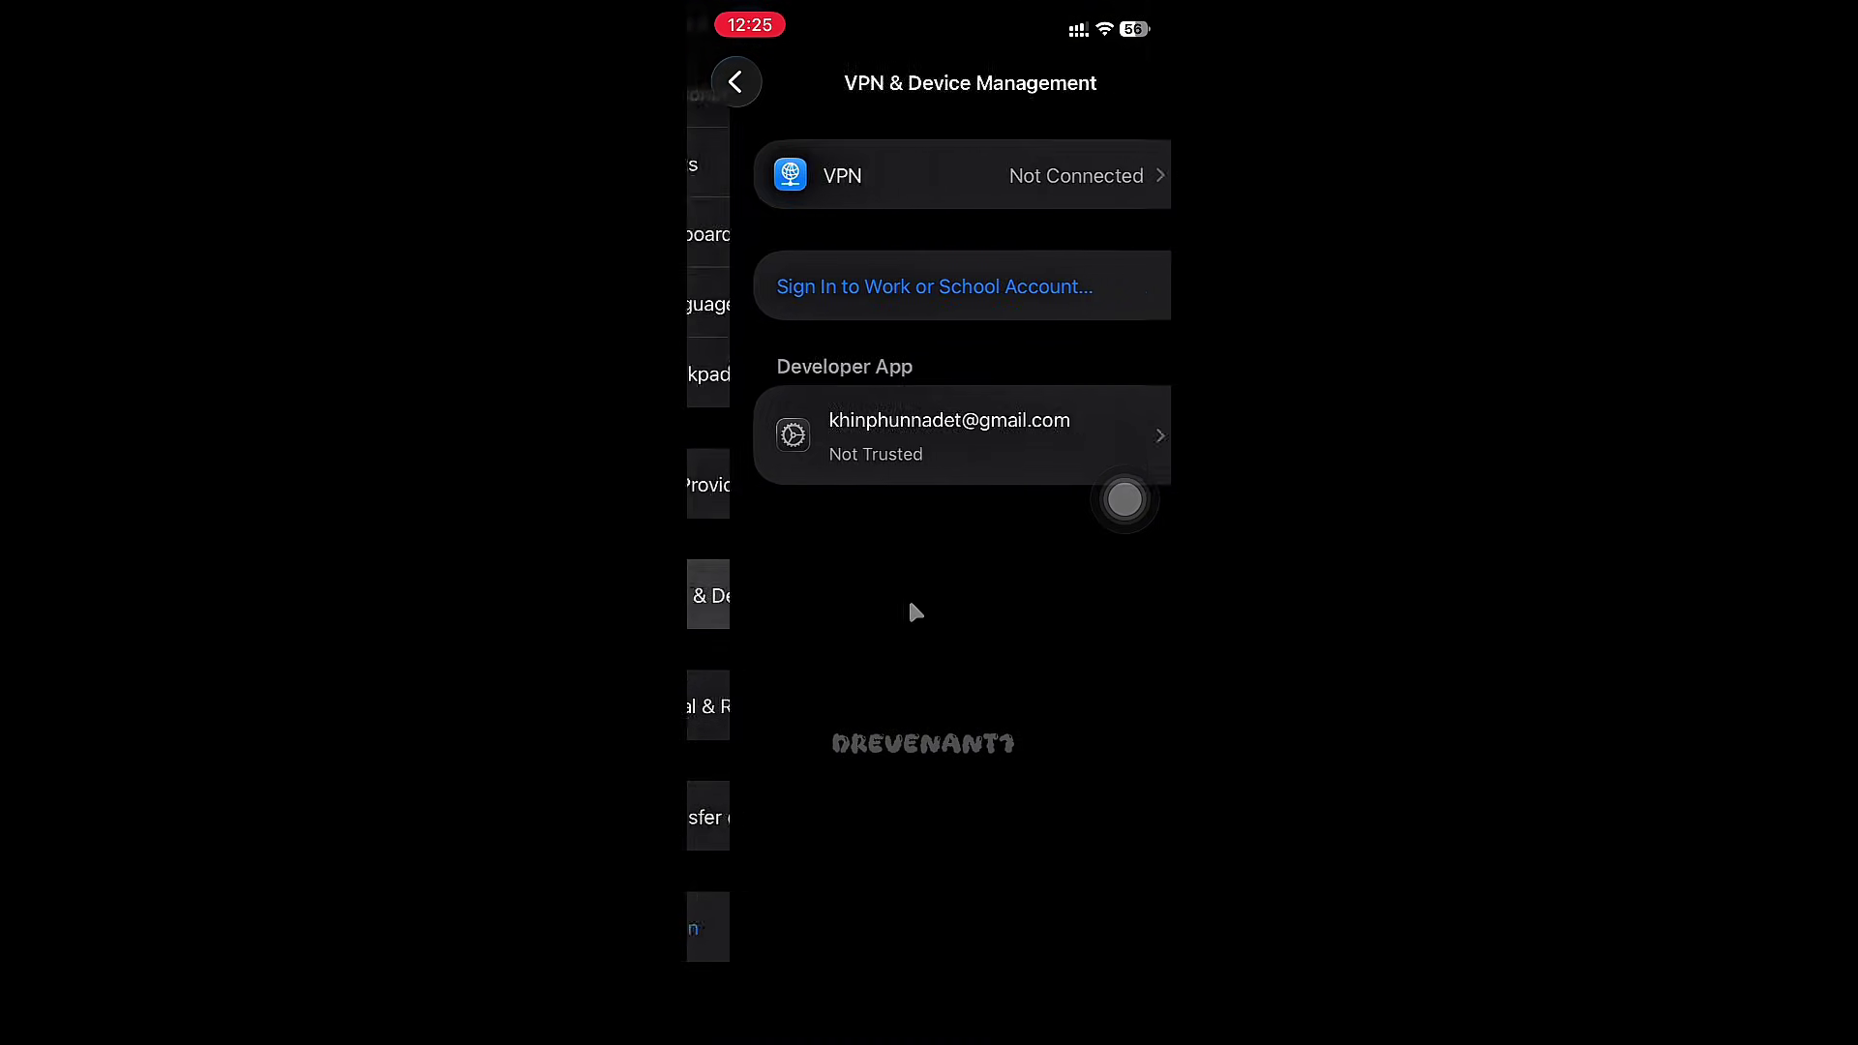
# - Trust and allow the developer certificate, then go back to General settings
pyautogui.click(834, 474)
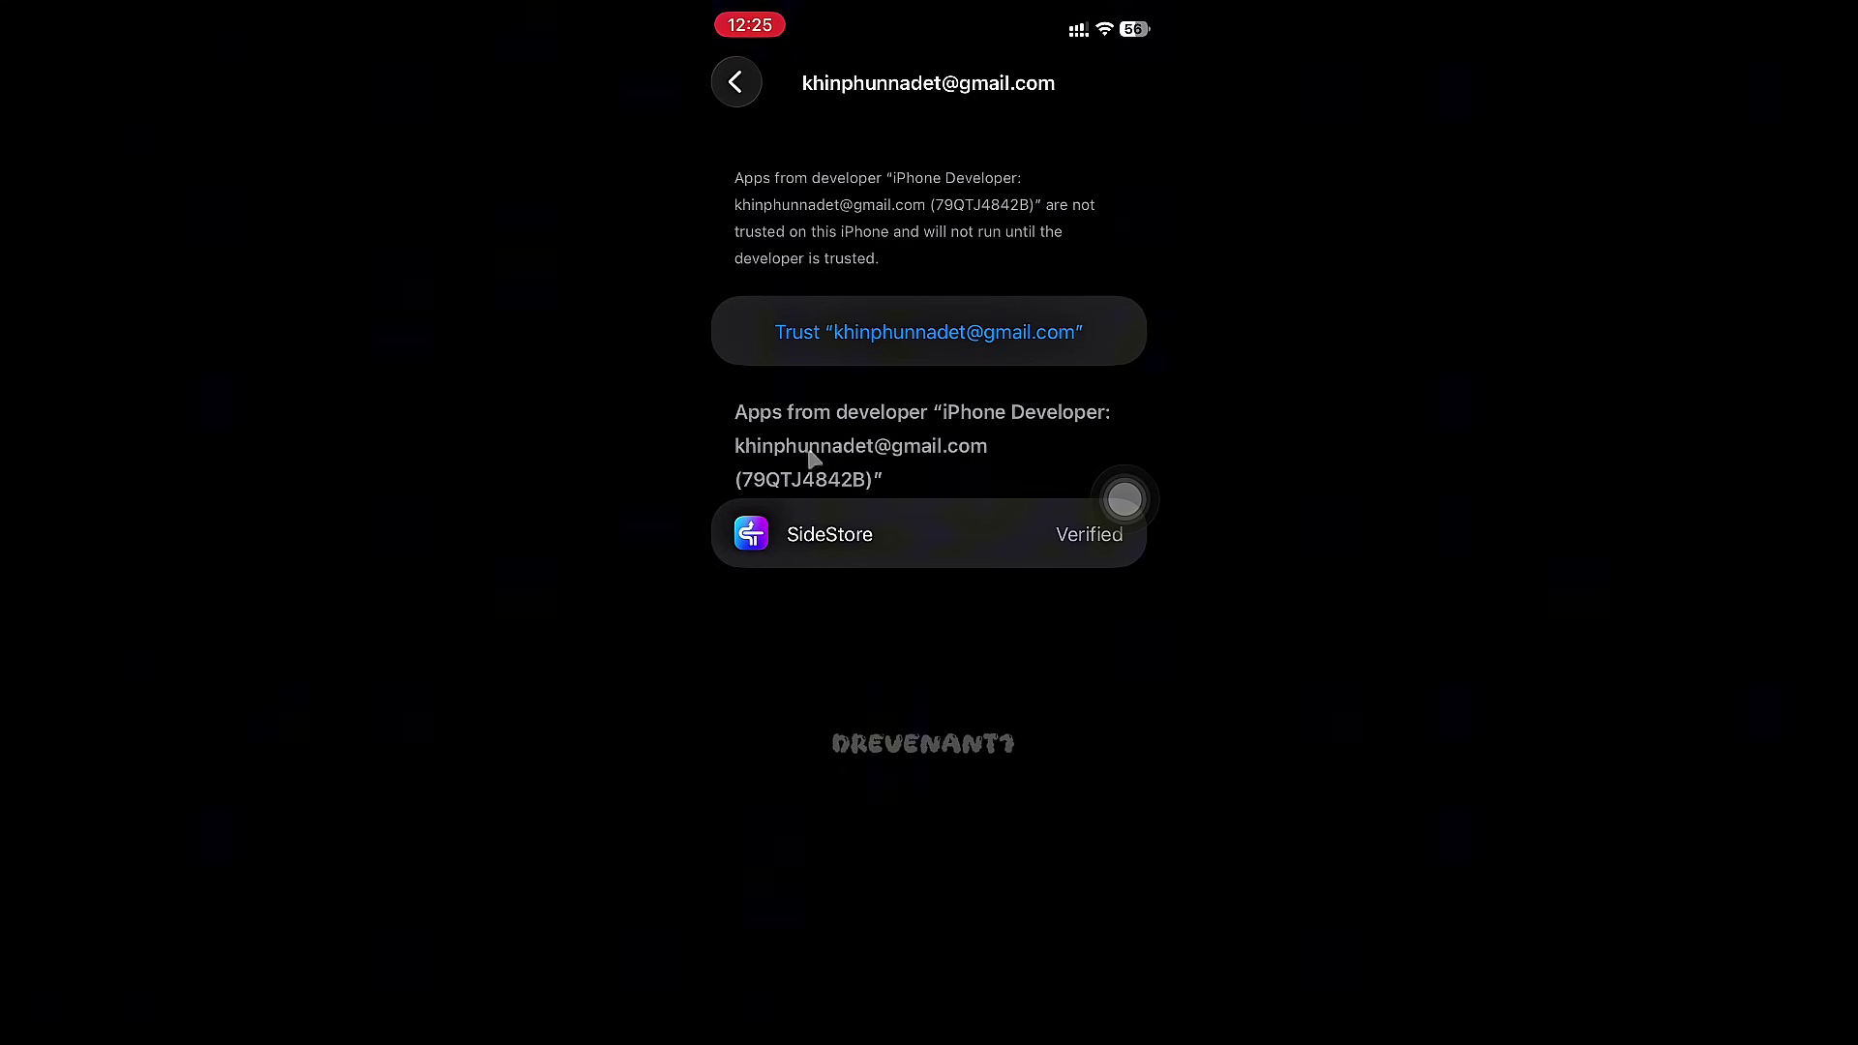
pyautogui.click(857, 339)
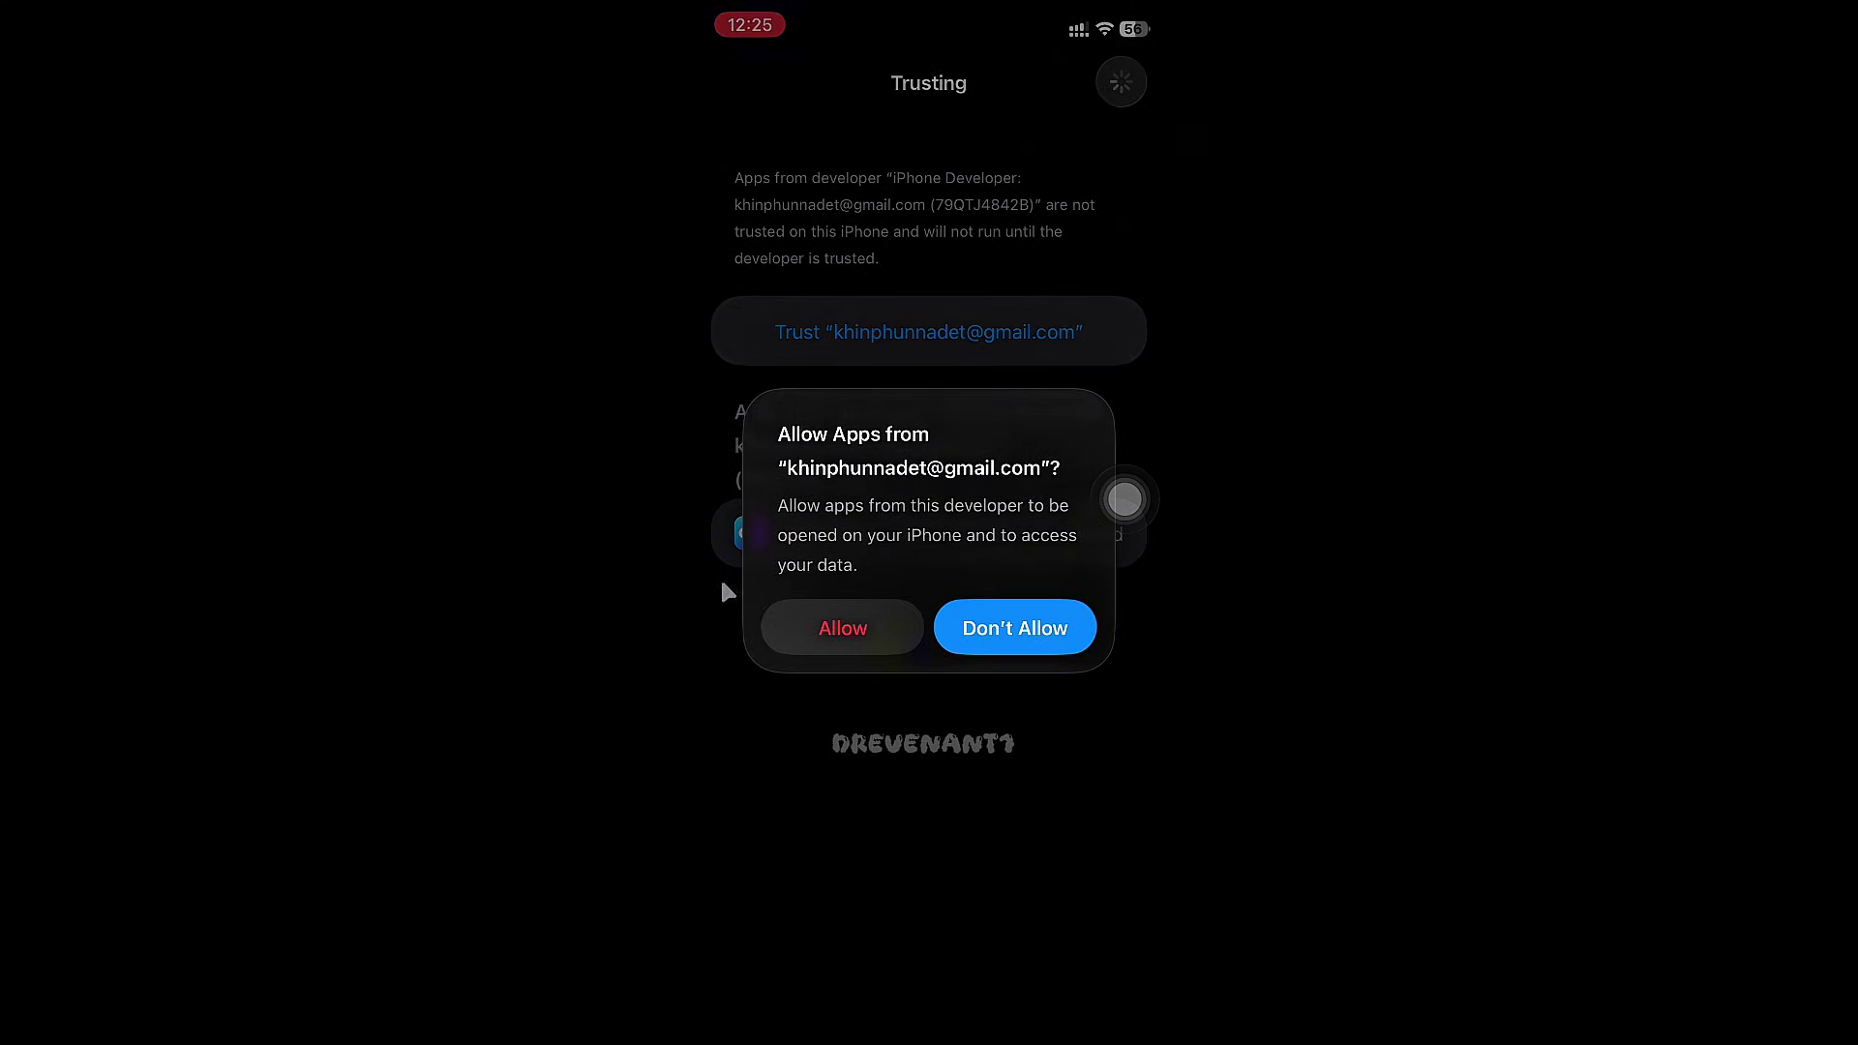
pyautogui.click(799, 636)
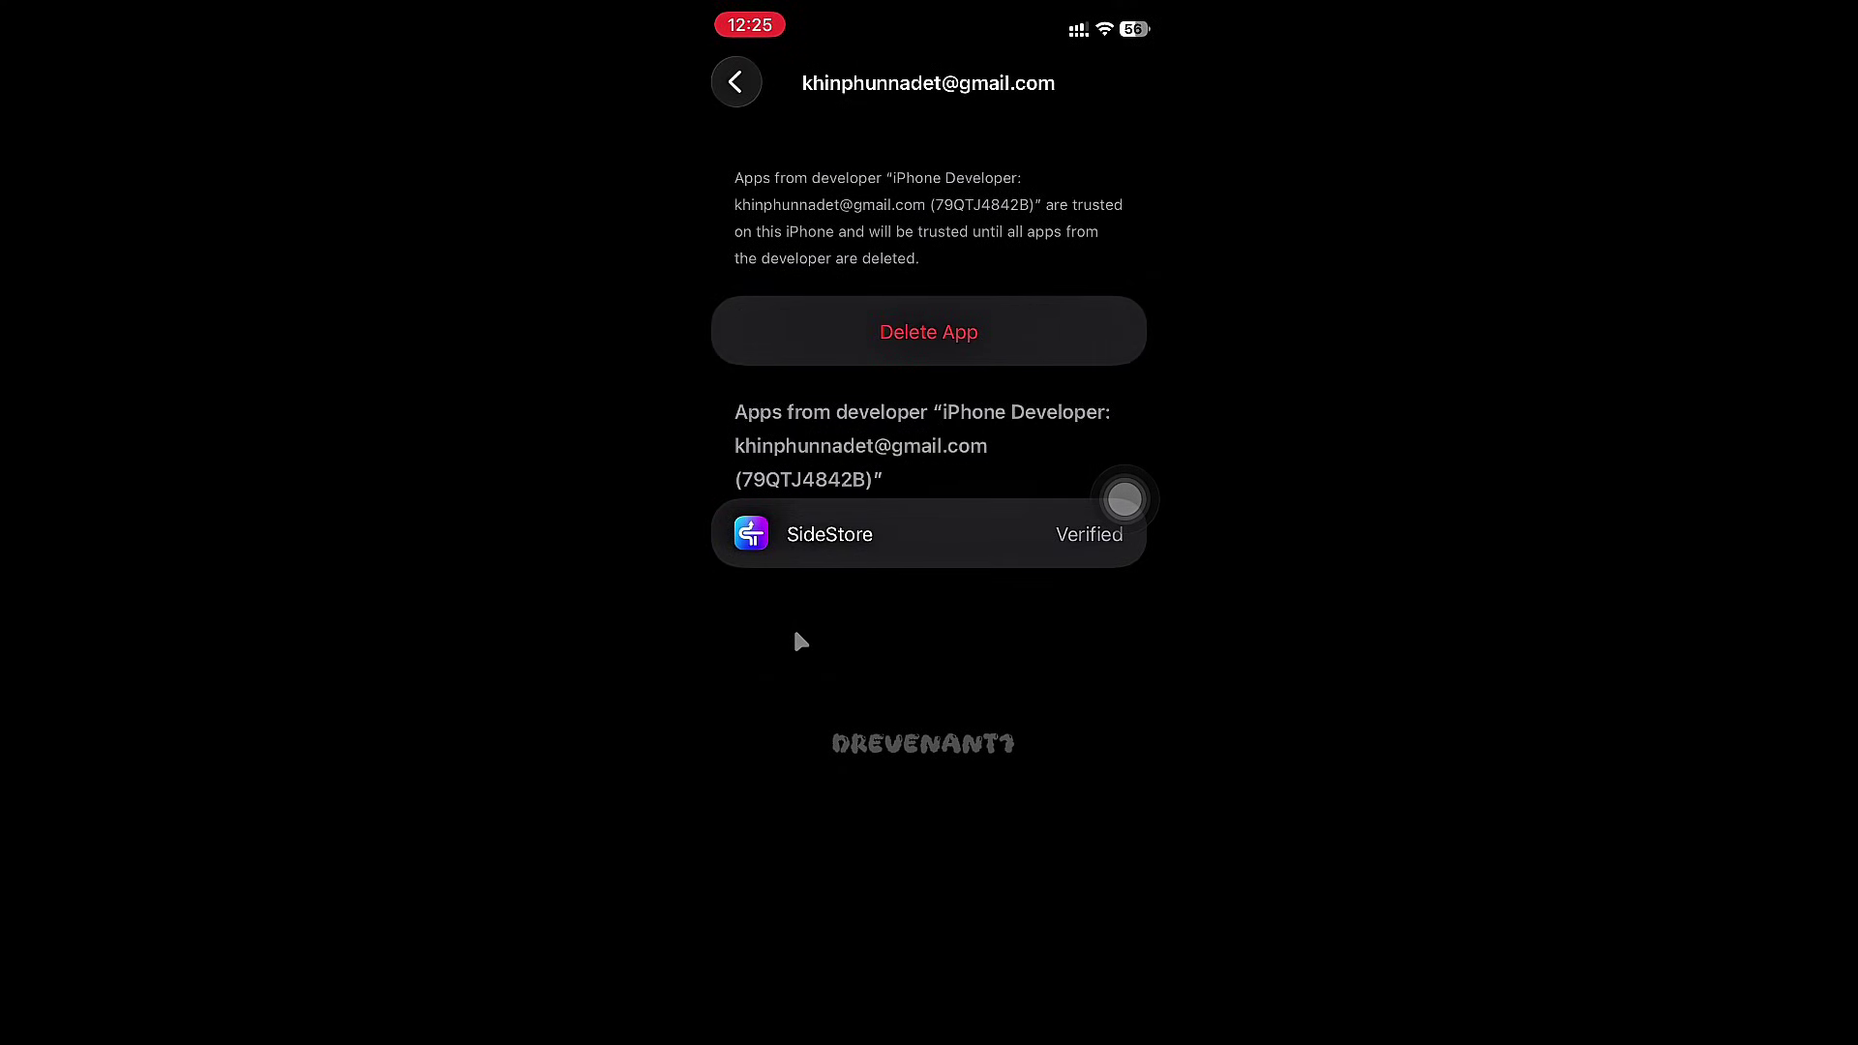
pyautogui.click(737, 98)
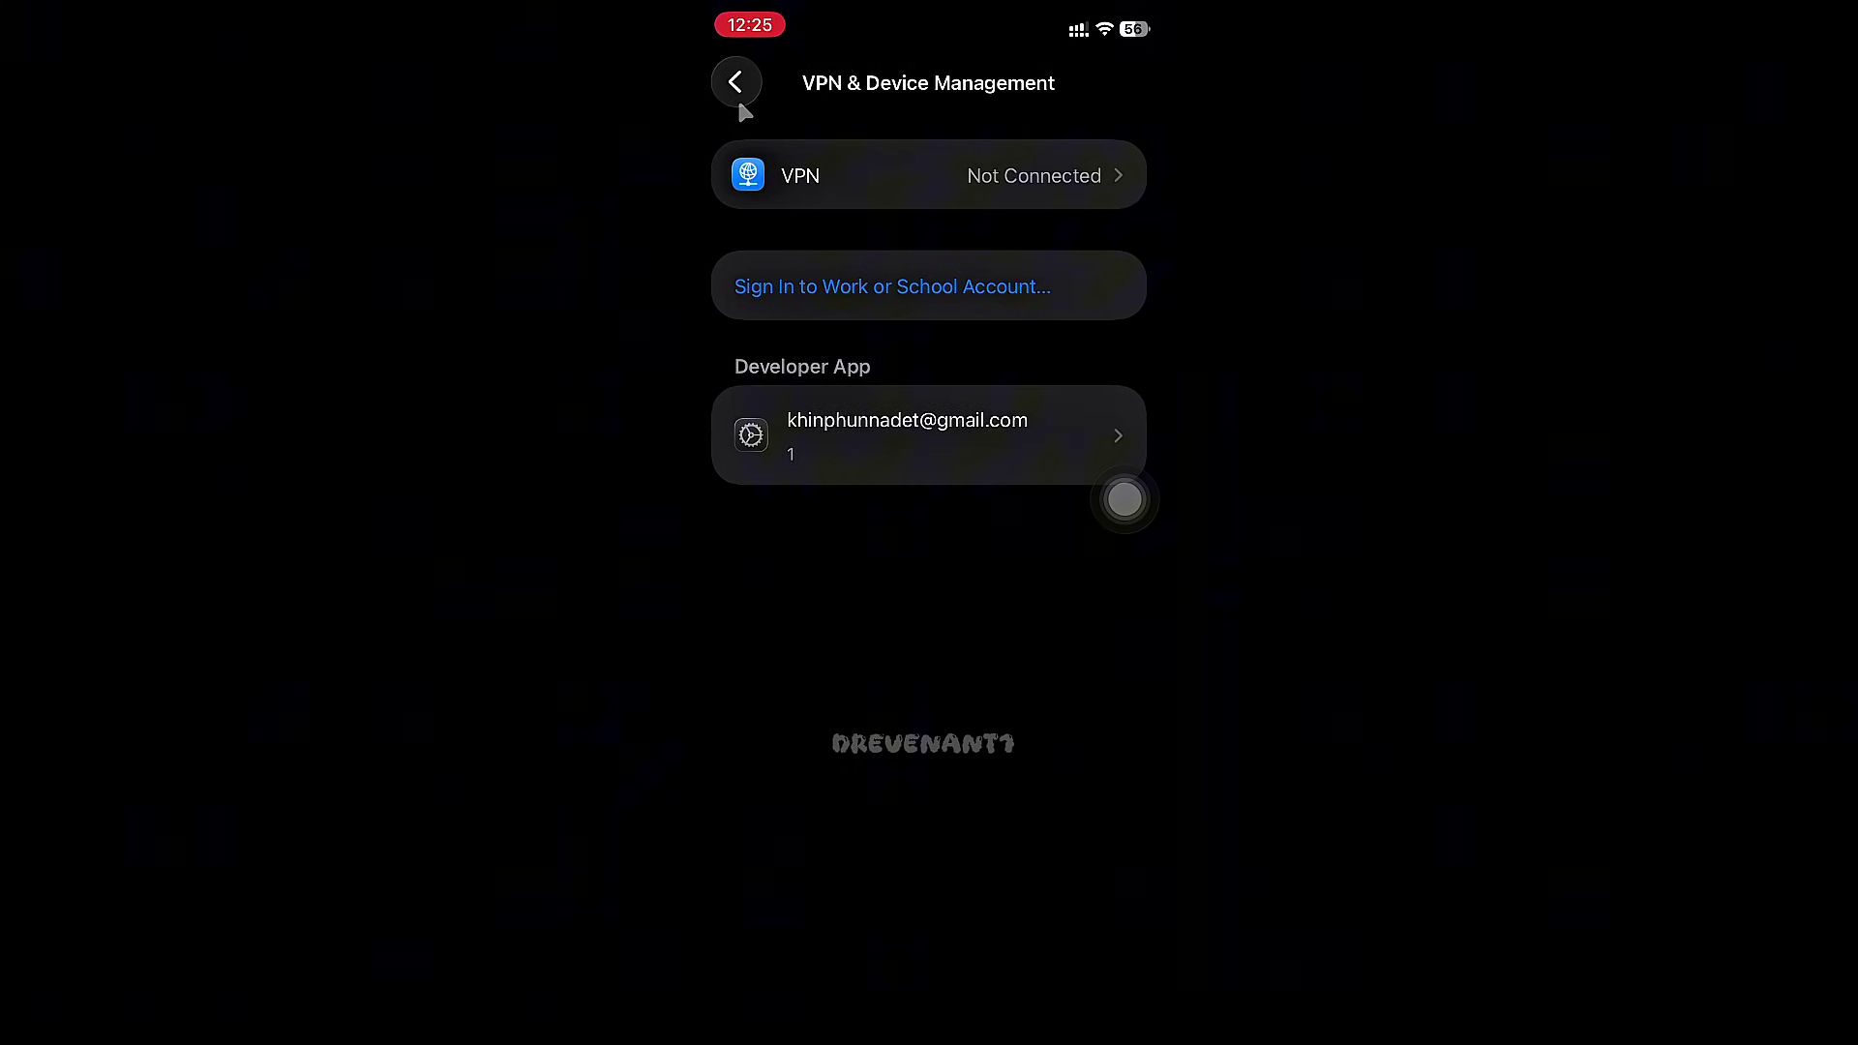
pyautogui.click(737, 97)
# - Return to the main Settings list and open Privacy & Security > Developer Mode
pyautogui.click(738, 97)
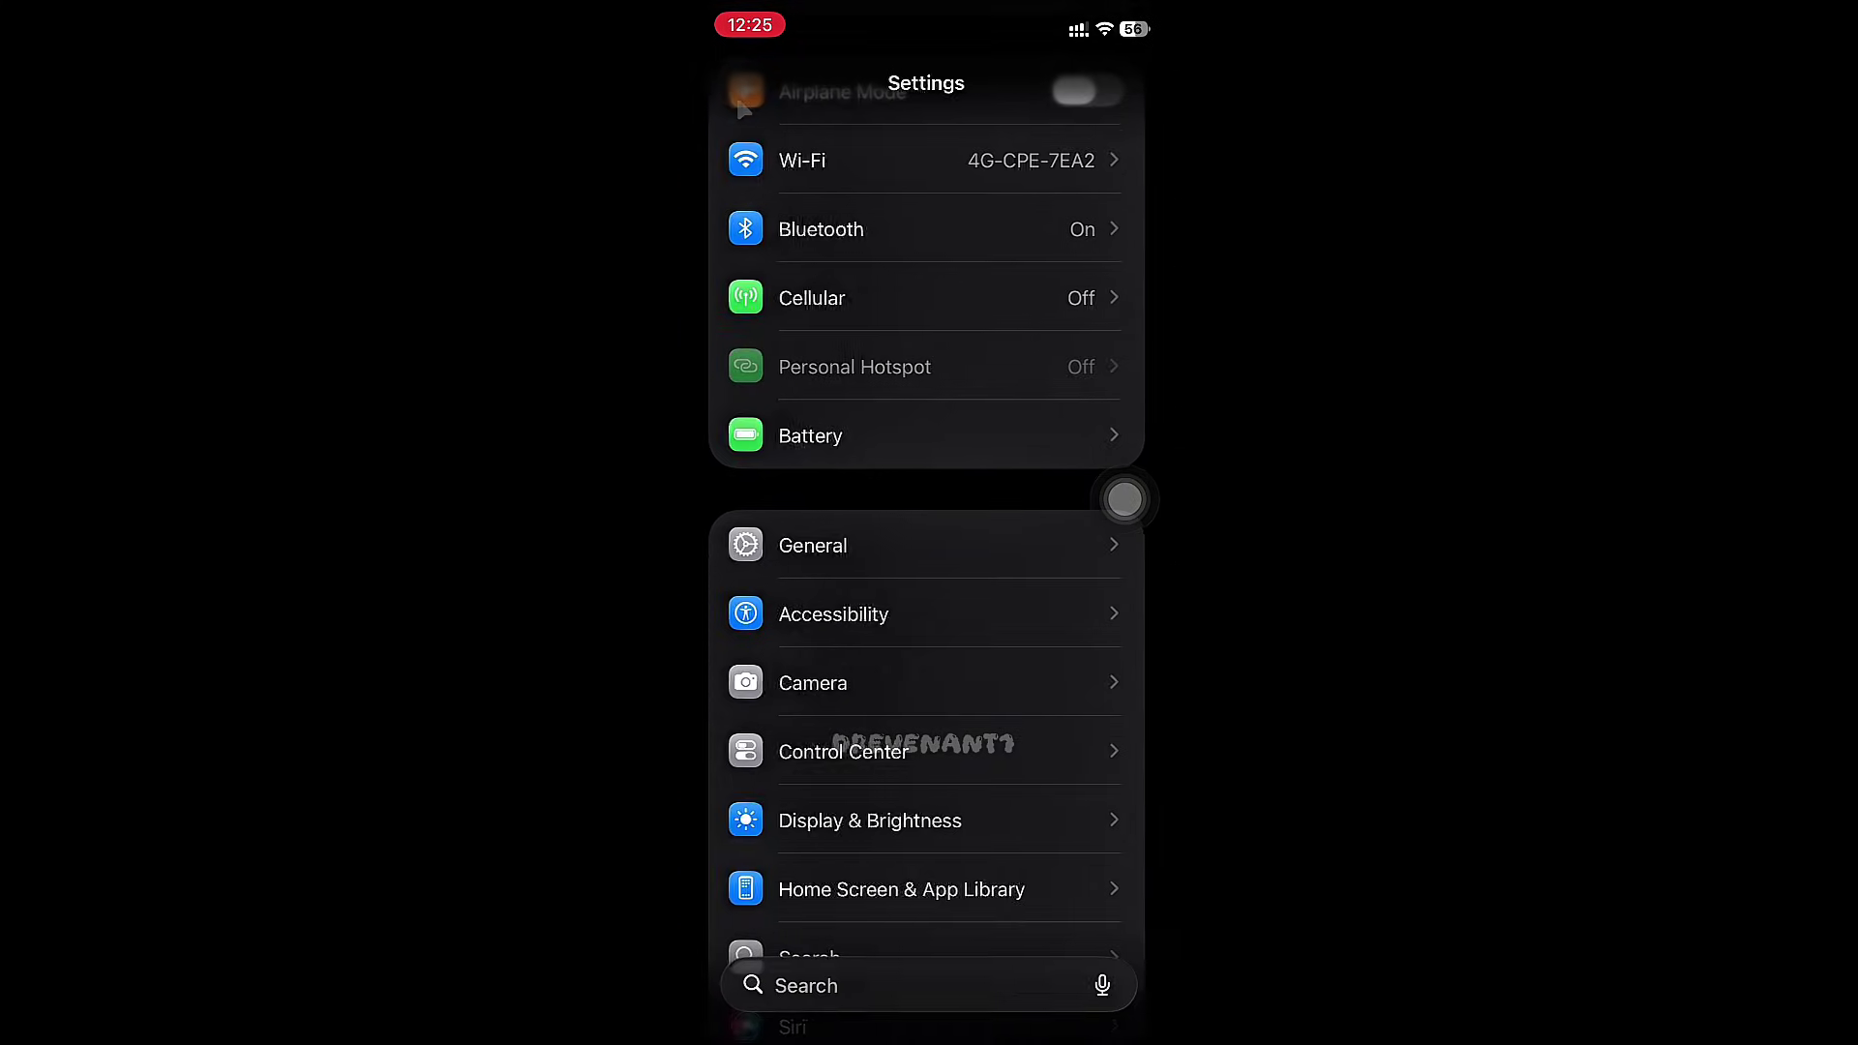
pyautogui.scroll(-6, 953, 467)
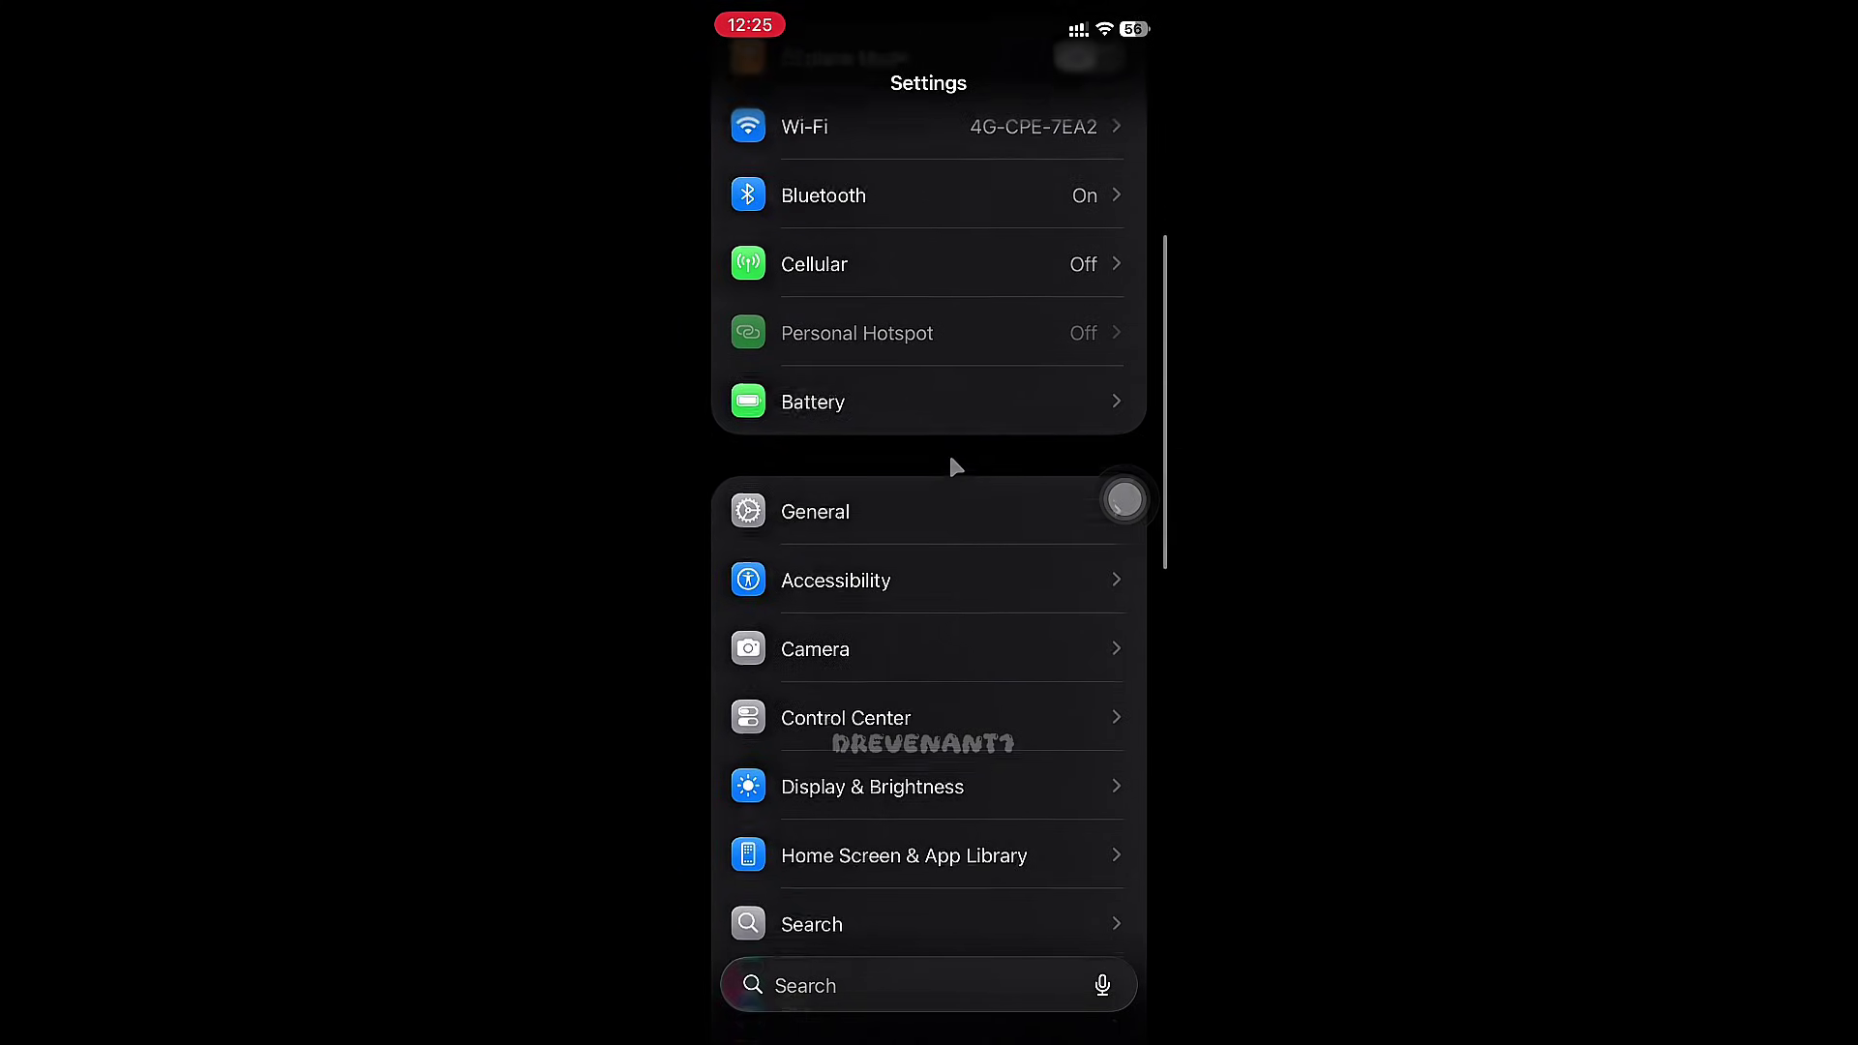
pyautogui.scroll(-4, 955, 468)
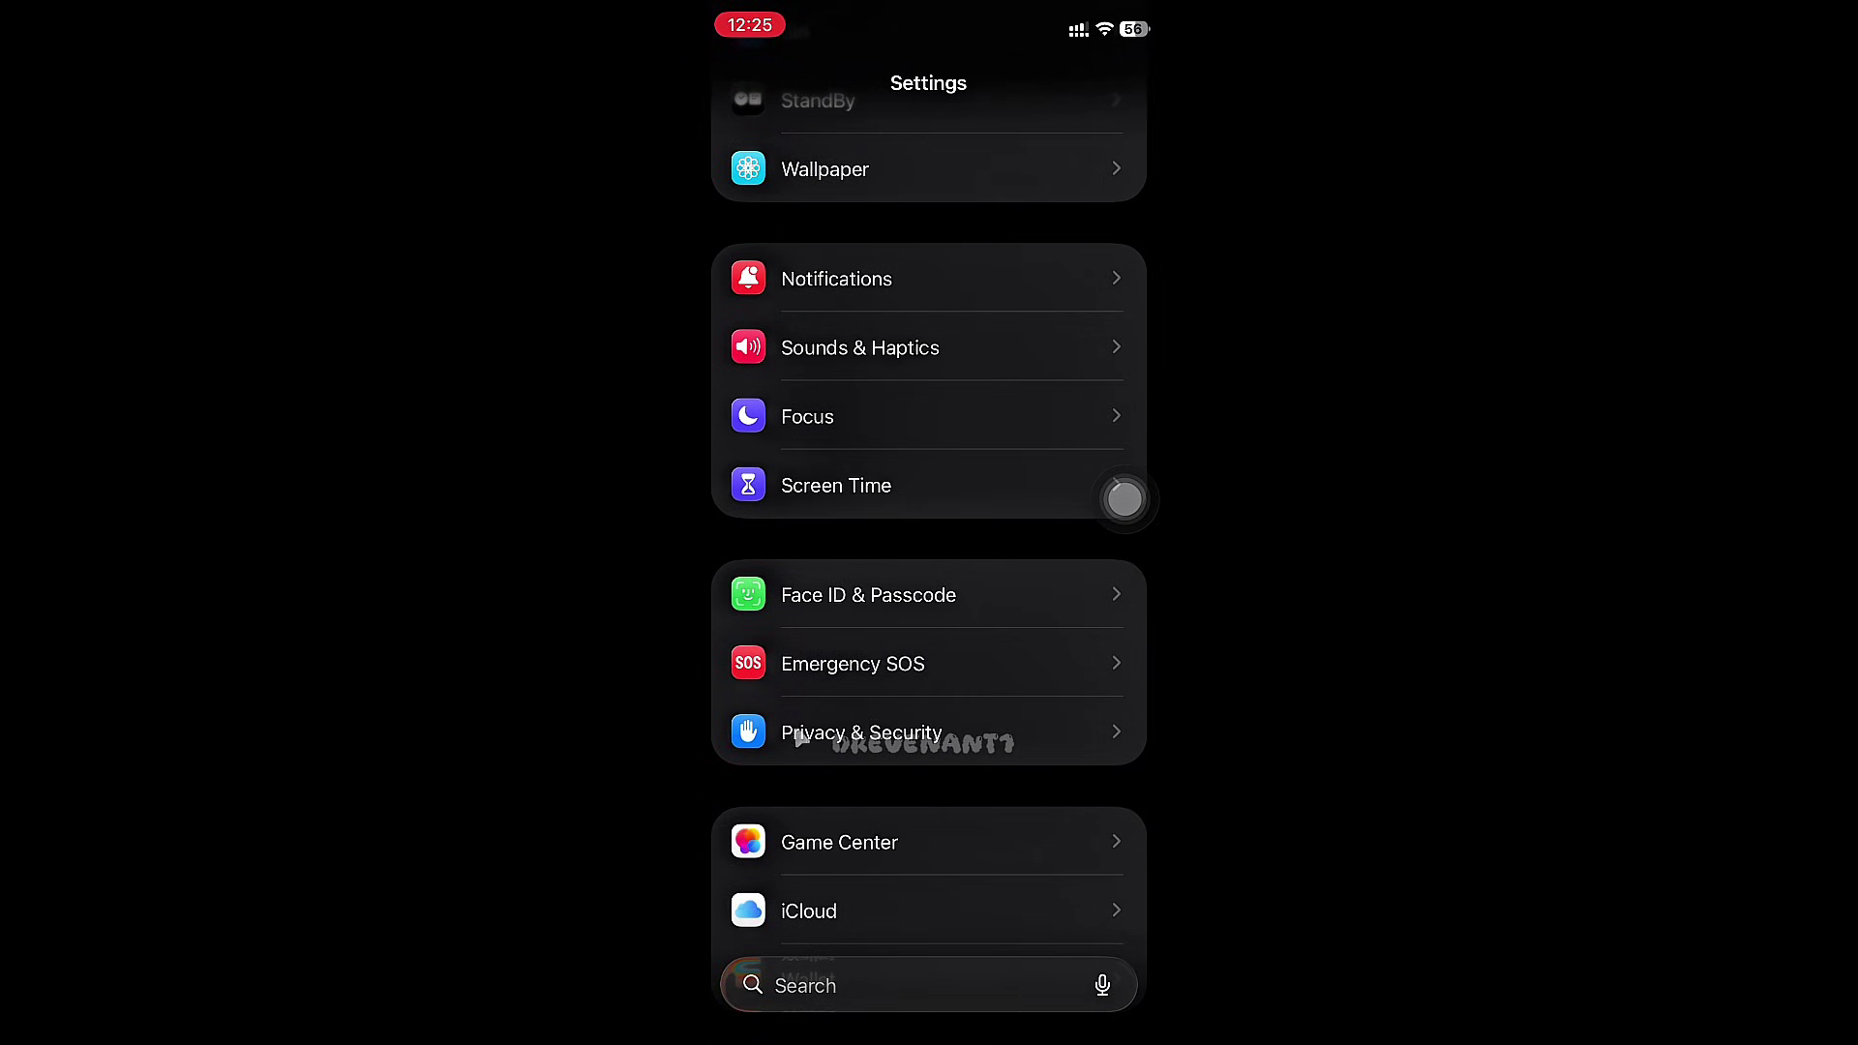
pyautogui.click(792, 700)
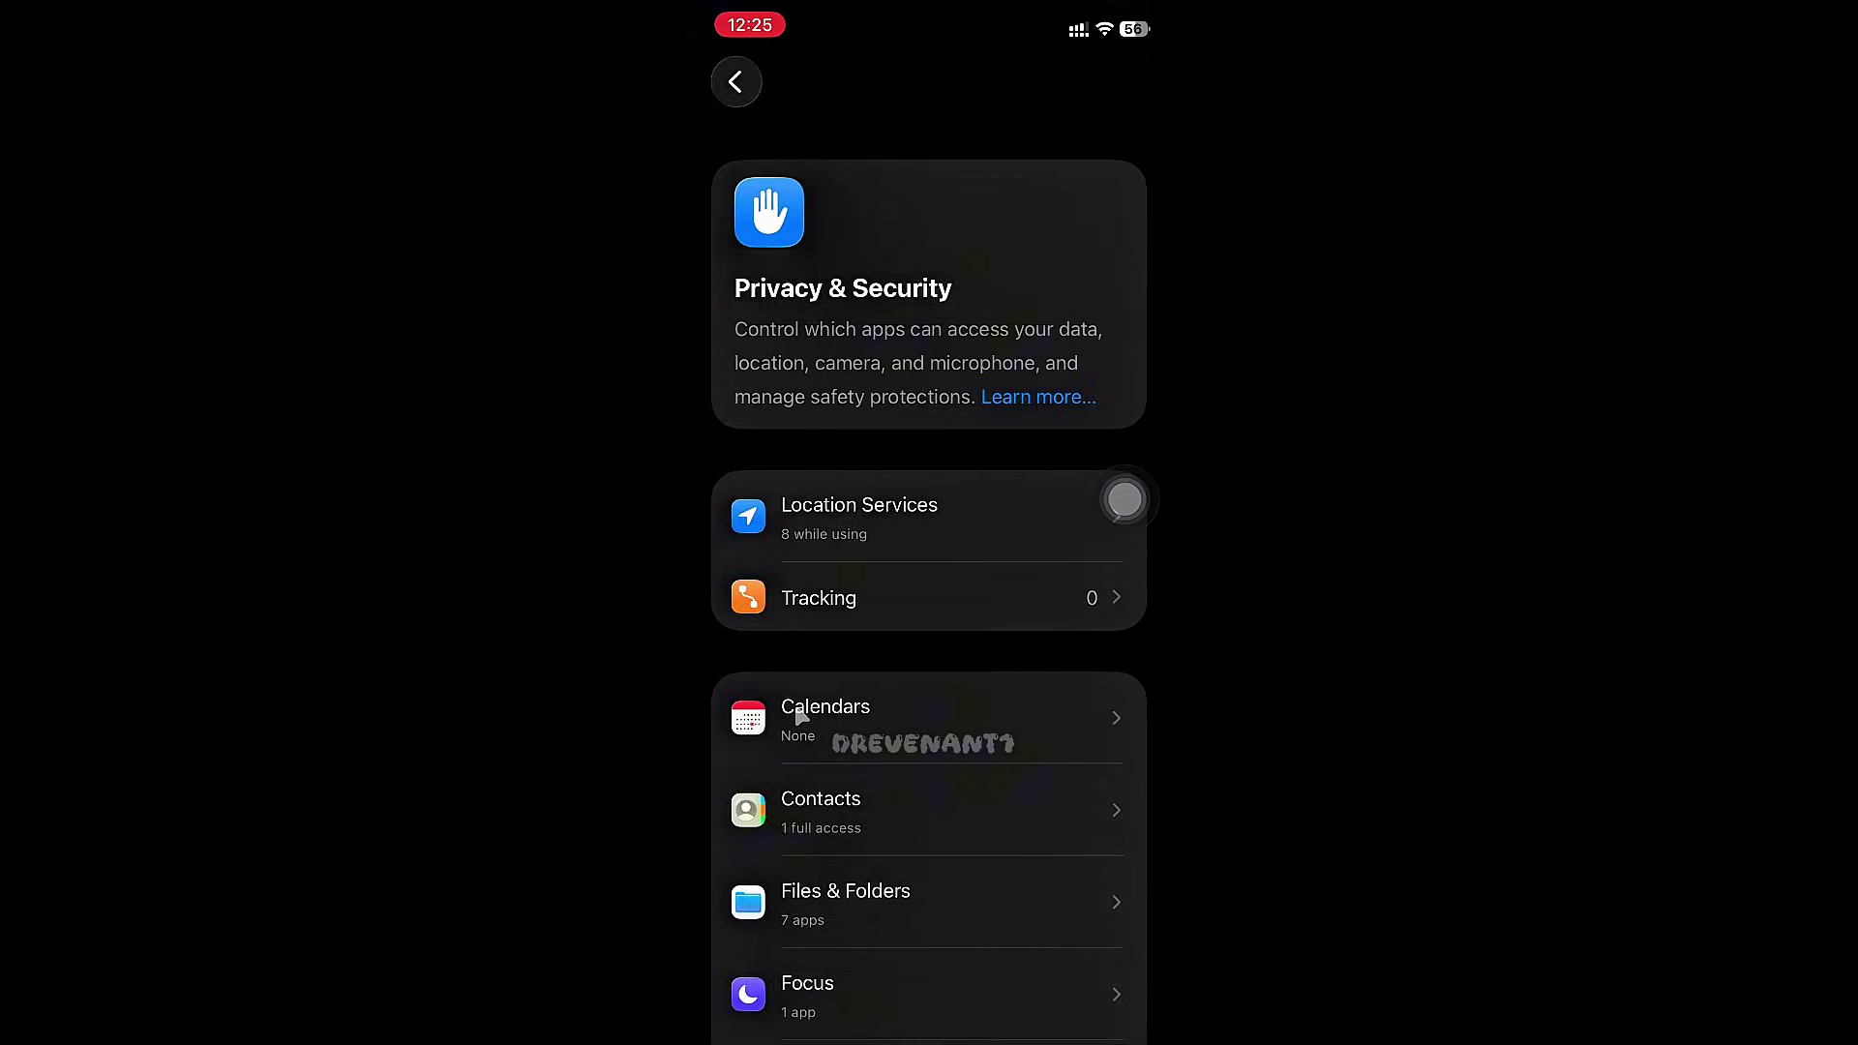
pyautogui.scroll(-20, 1124, 500)
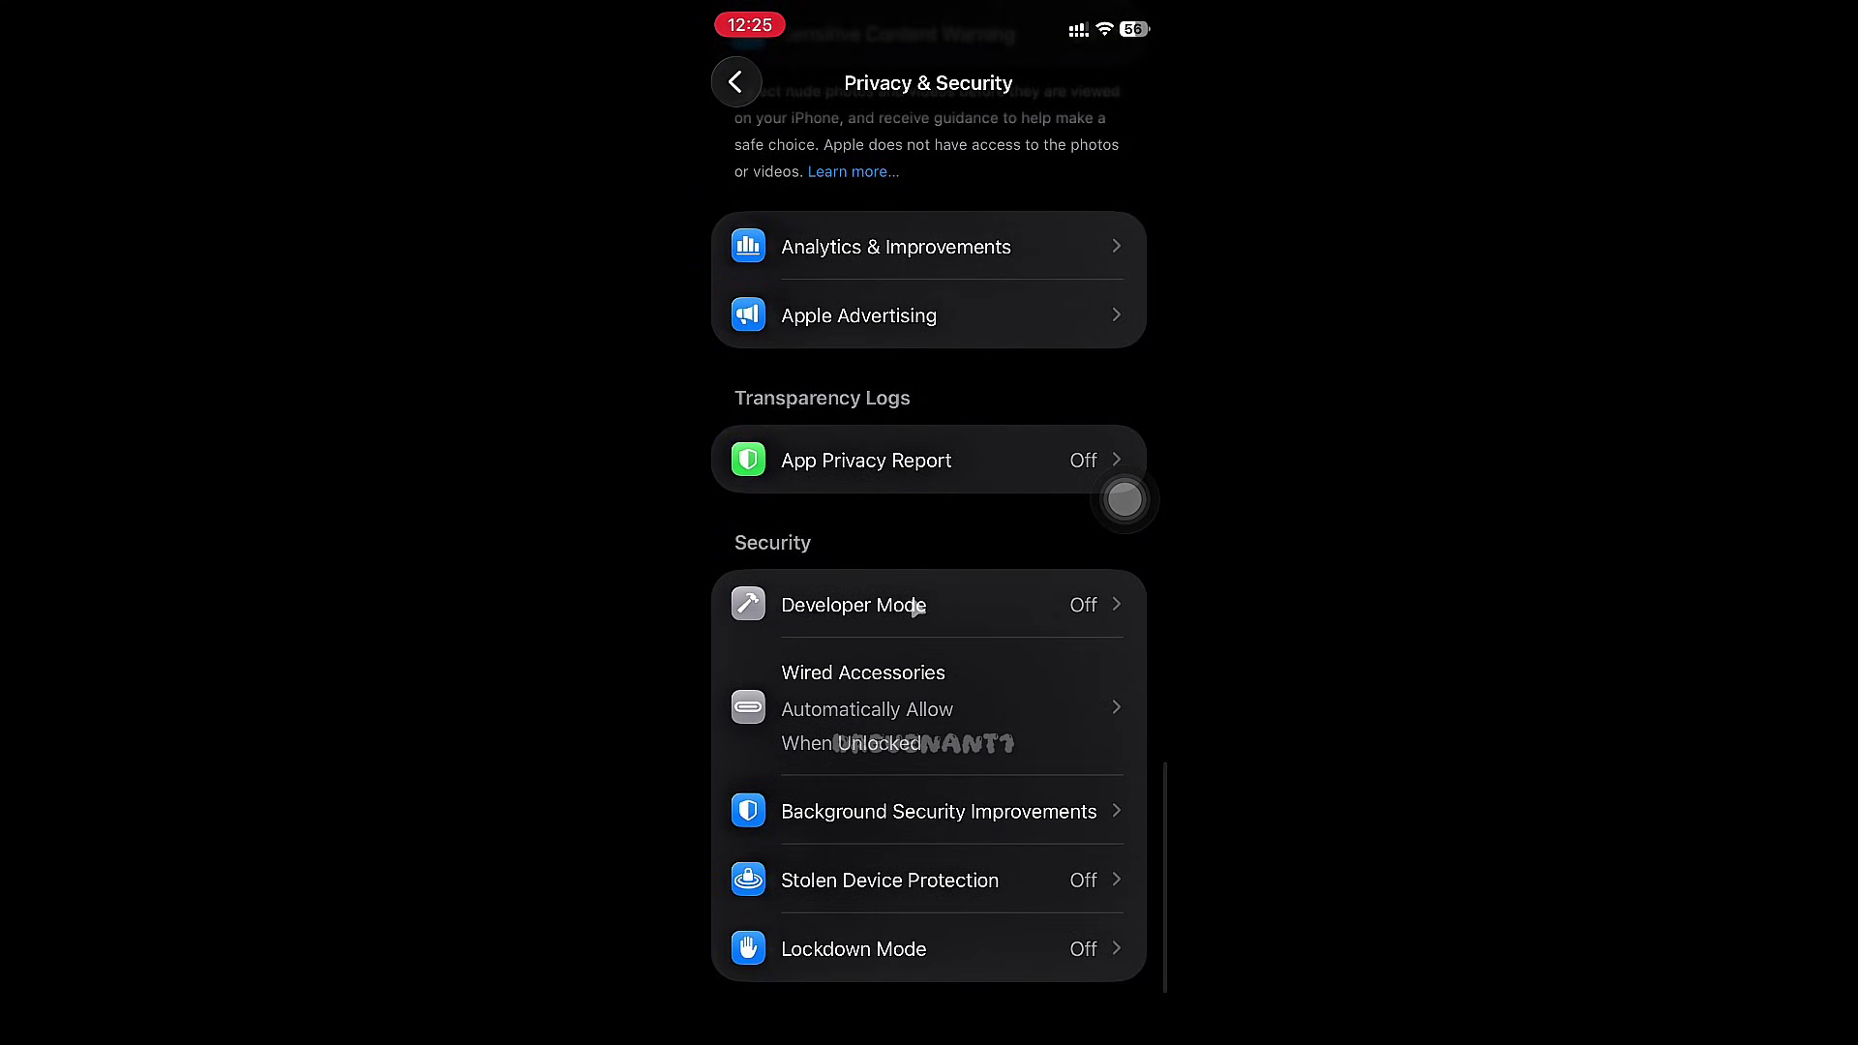
pyautogui.click(909, 602)
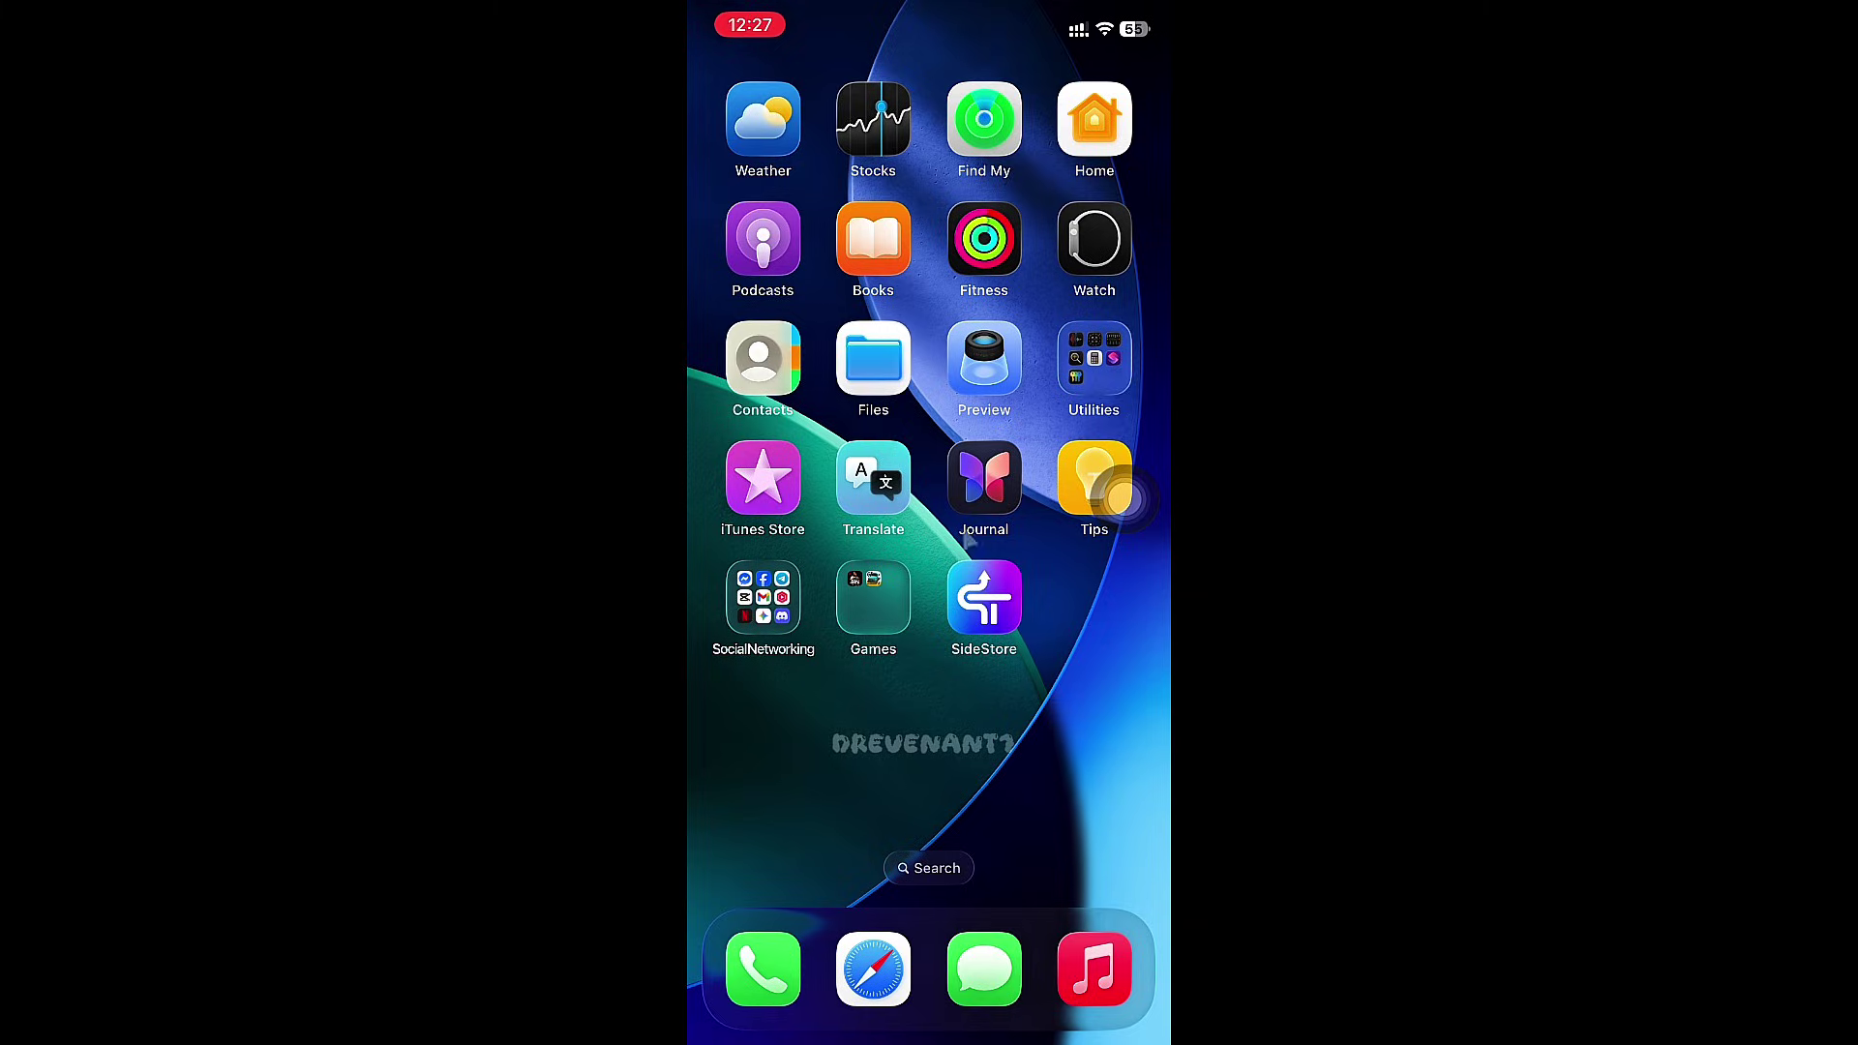
# - Launch SideStore and allow its local-network and notification permissions
pyautogui.click(983, 580)
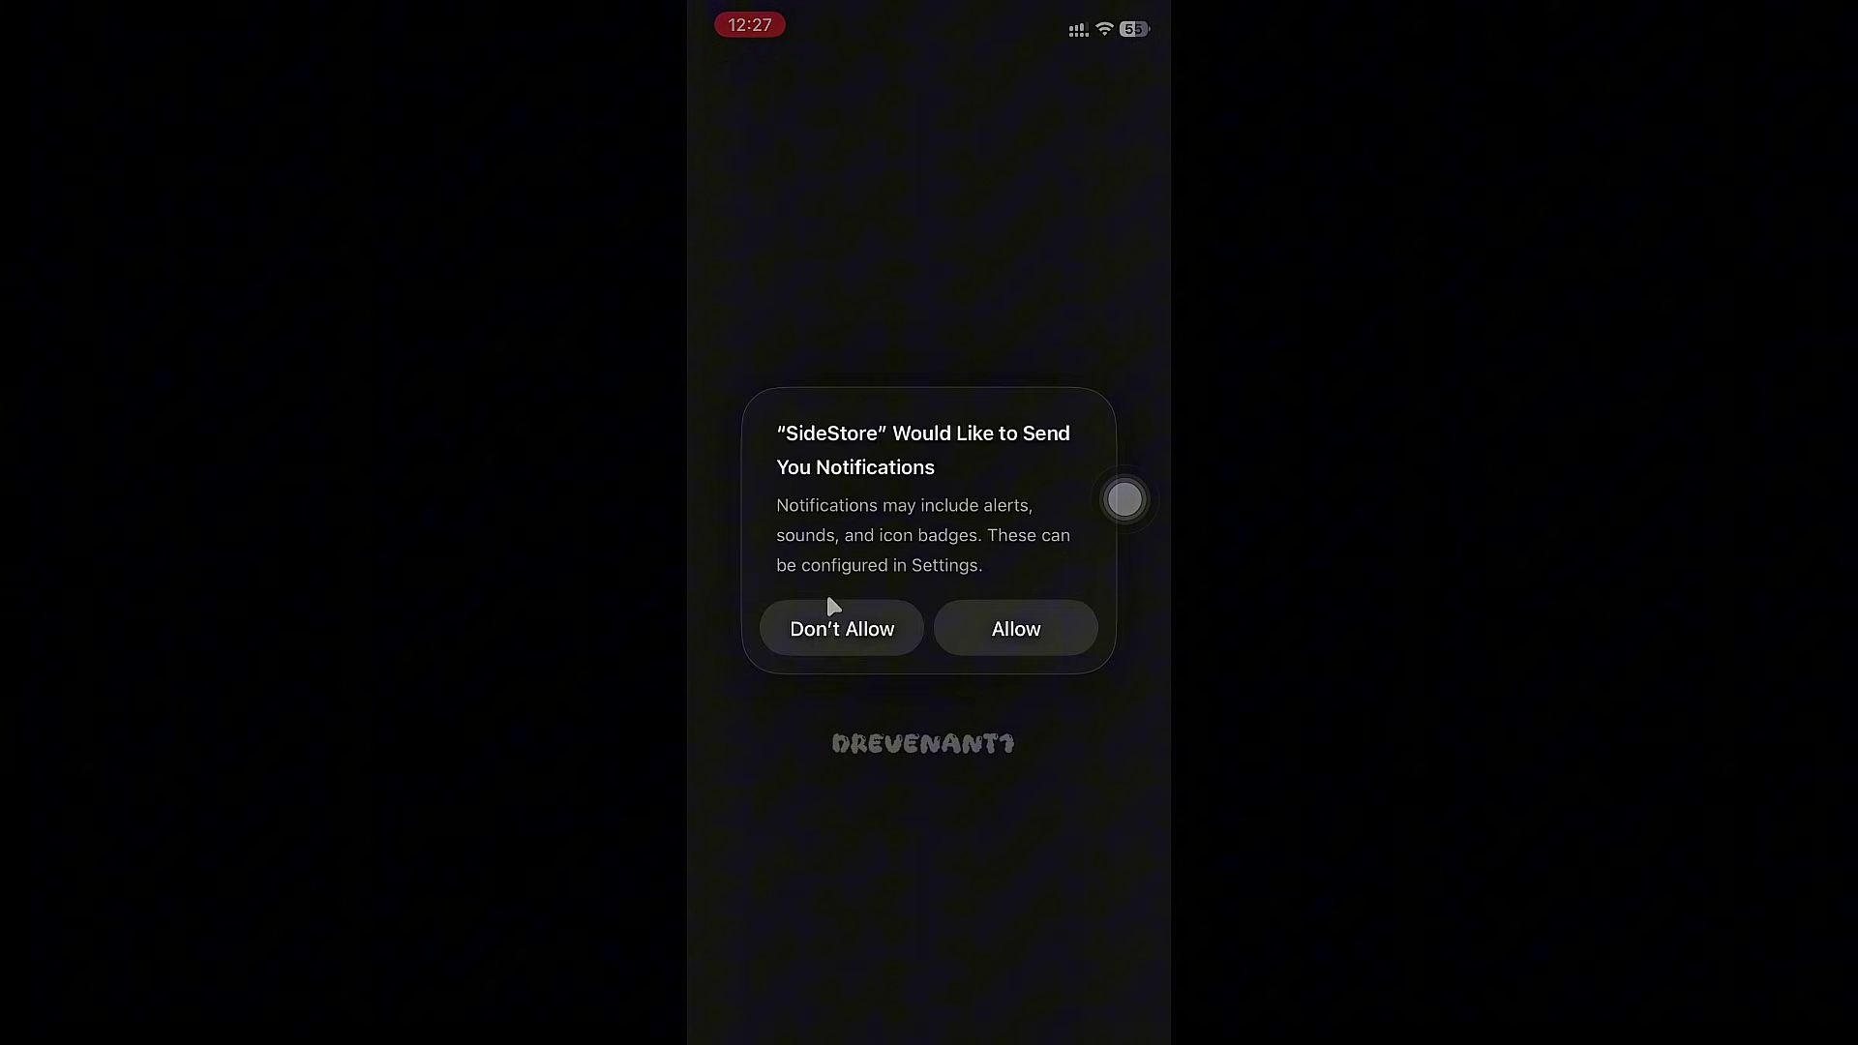
pyautogui.click(1024, 625)
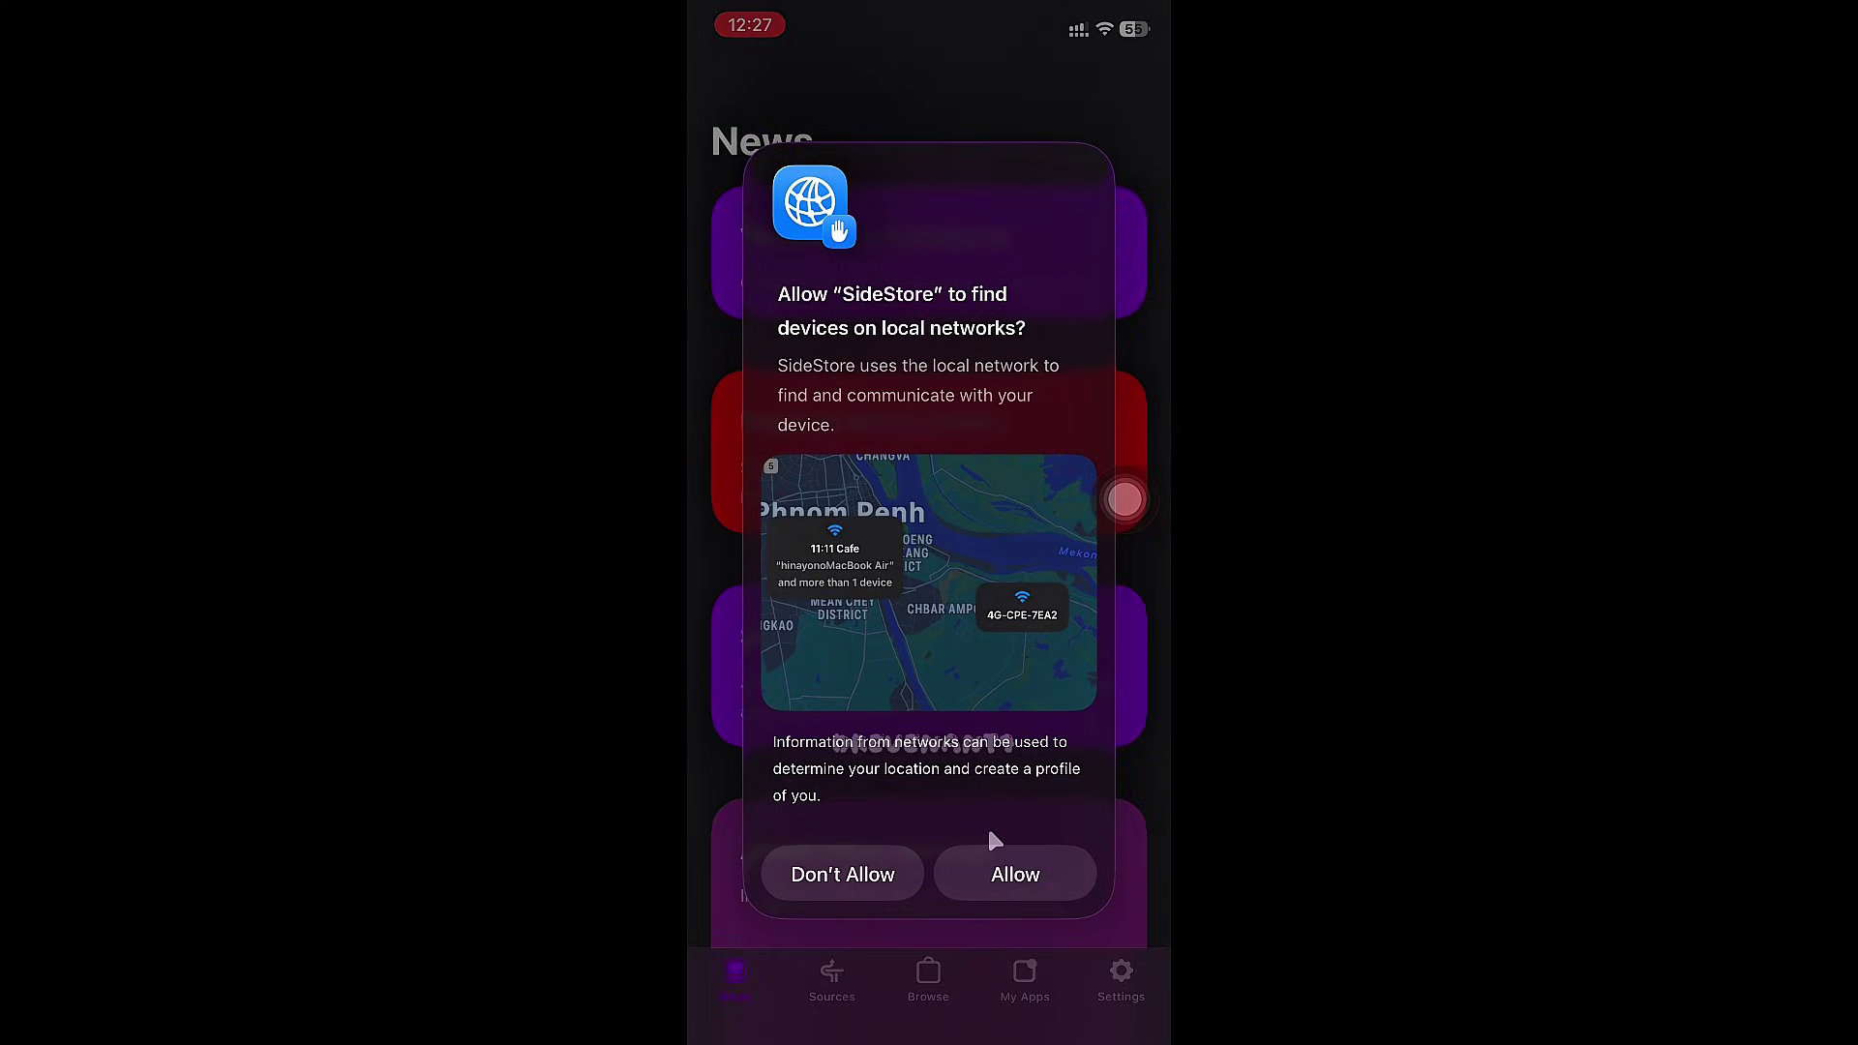
pyautogui.click(1001, 895)
pyautogui.click(1000, 648)
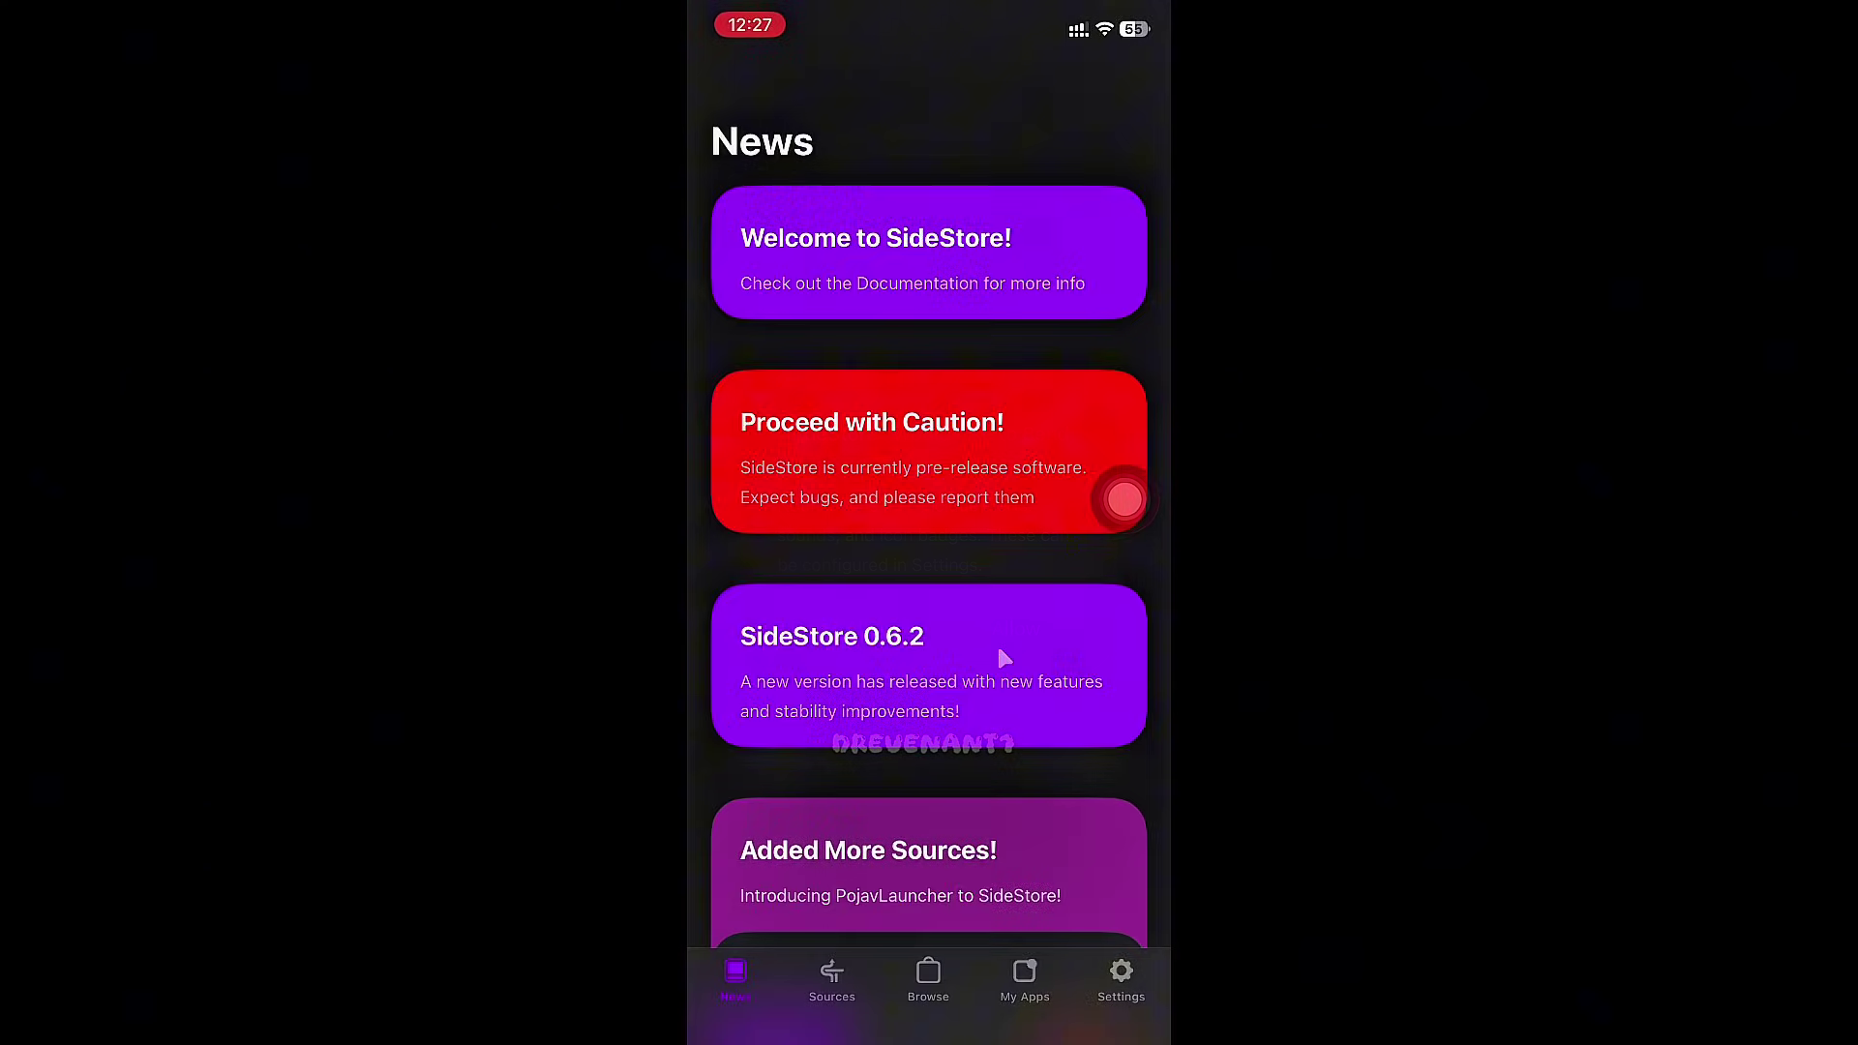
# - Sign in to SideStore from Settings with the Apple ID and dismiss the How it works intro
pyautogui.click(1124, 979)
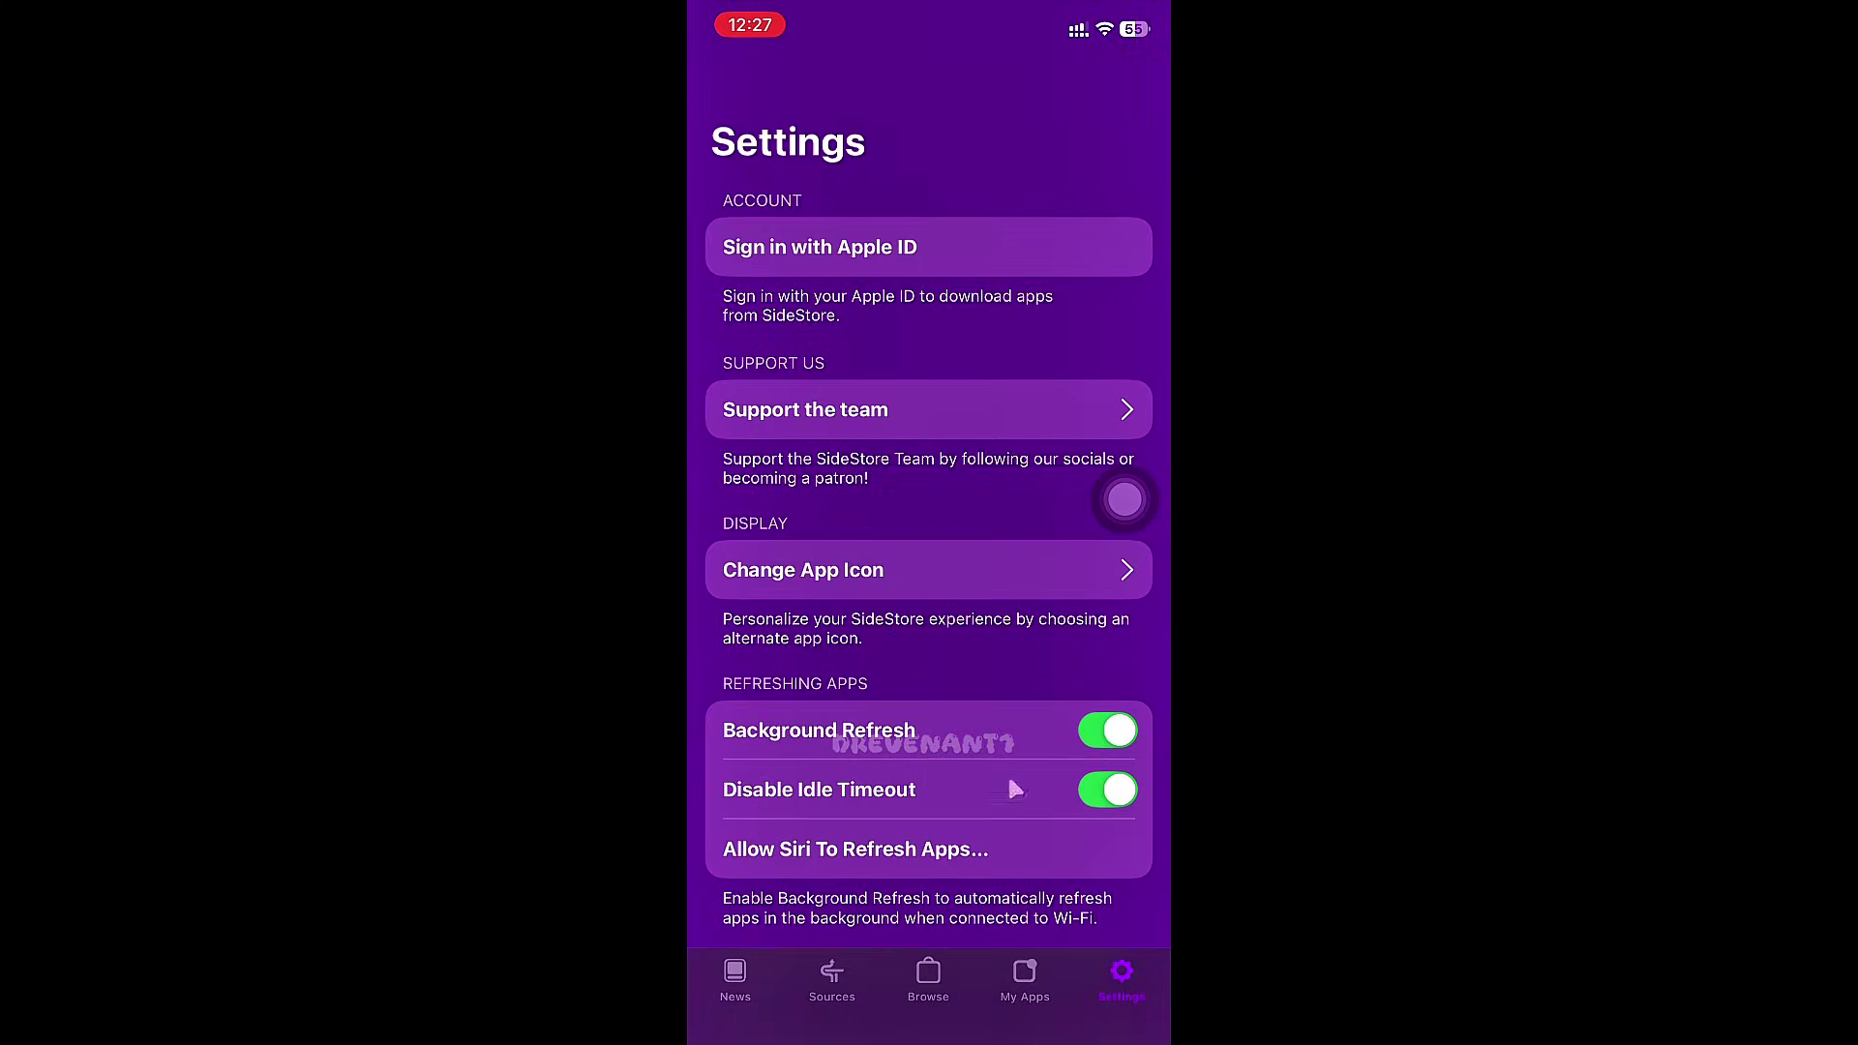
pyautogui.click(823, 254)
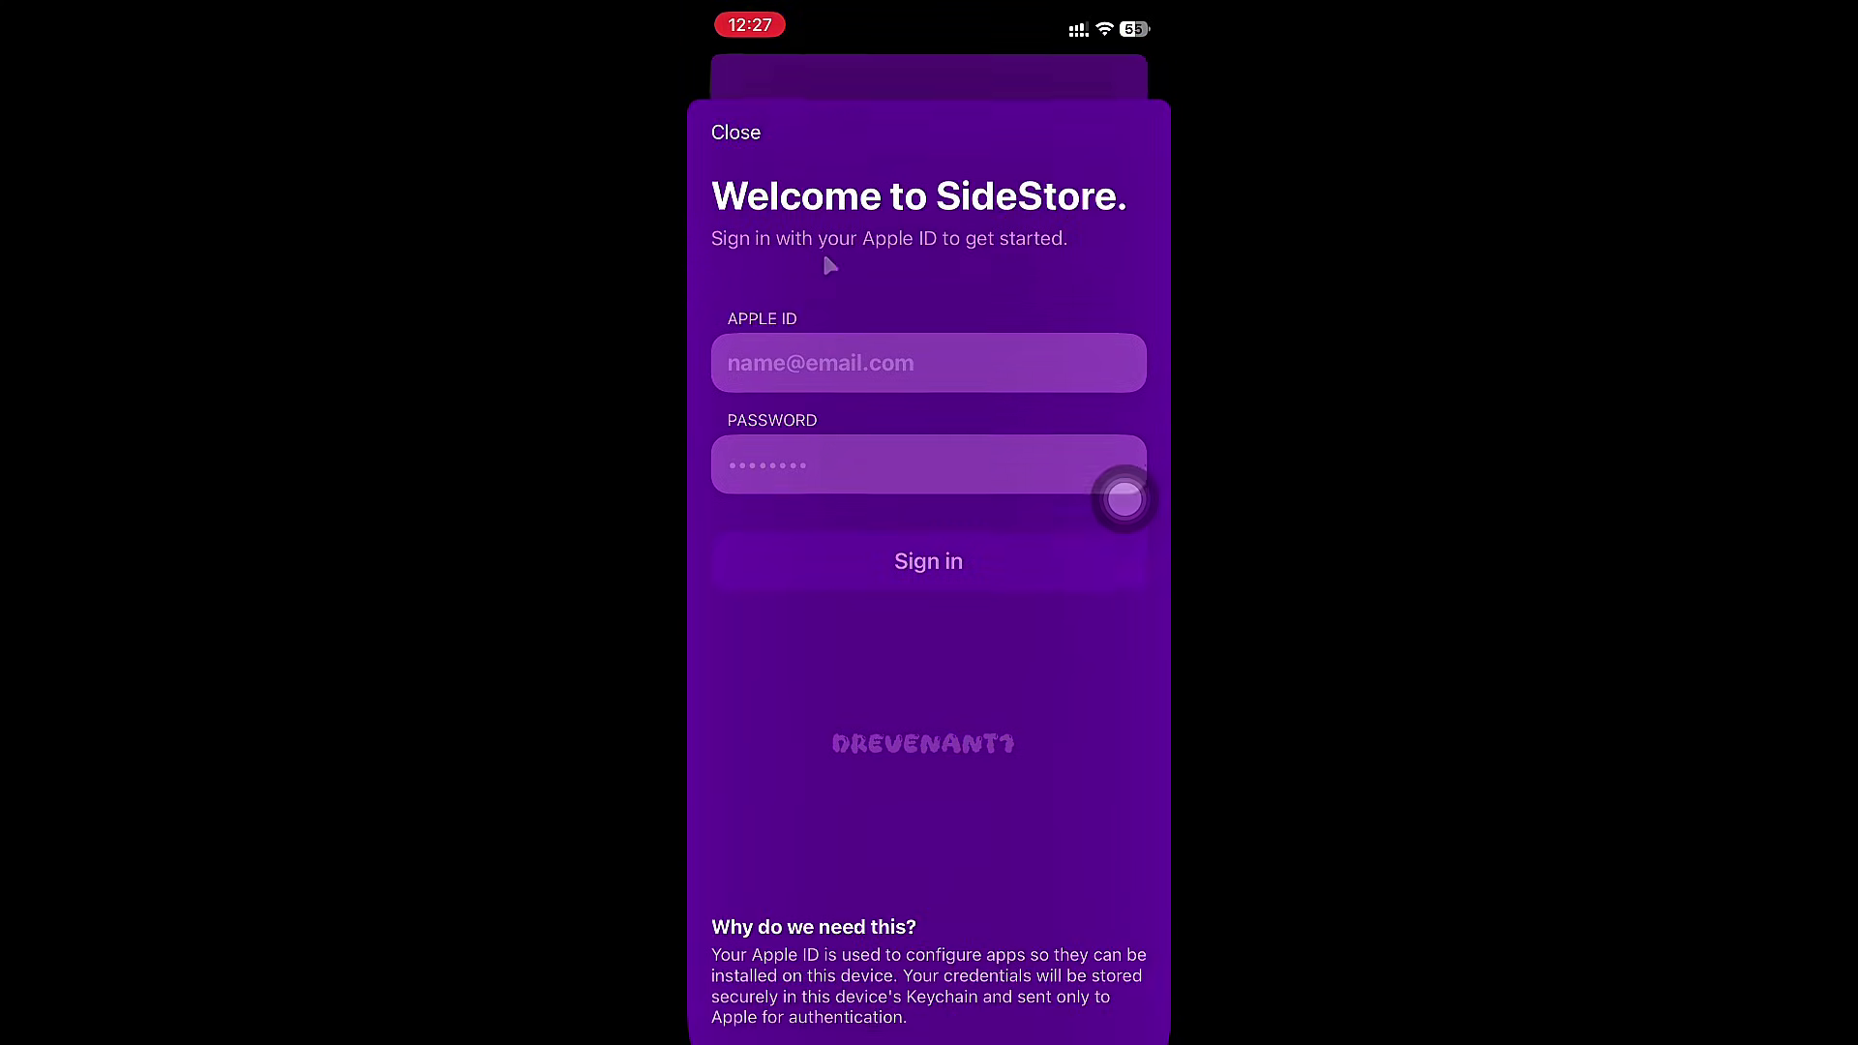
pyautogui.click(864, 339)
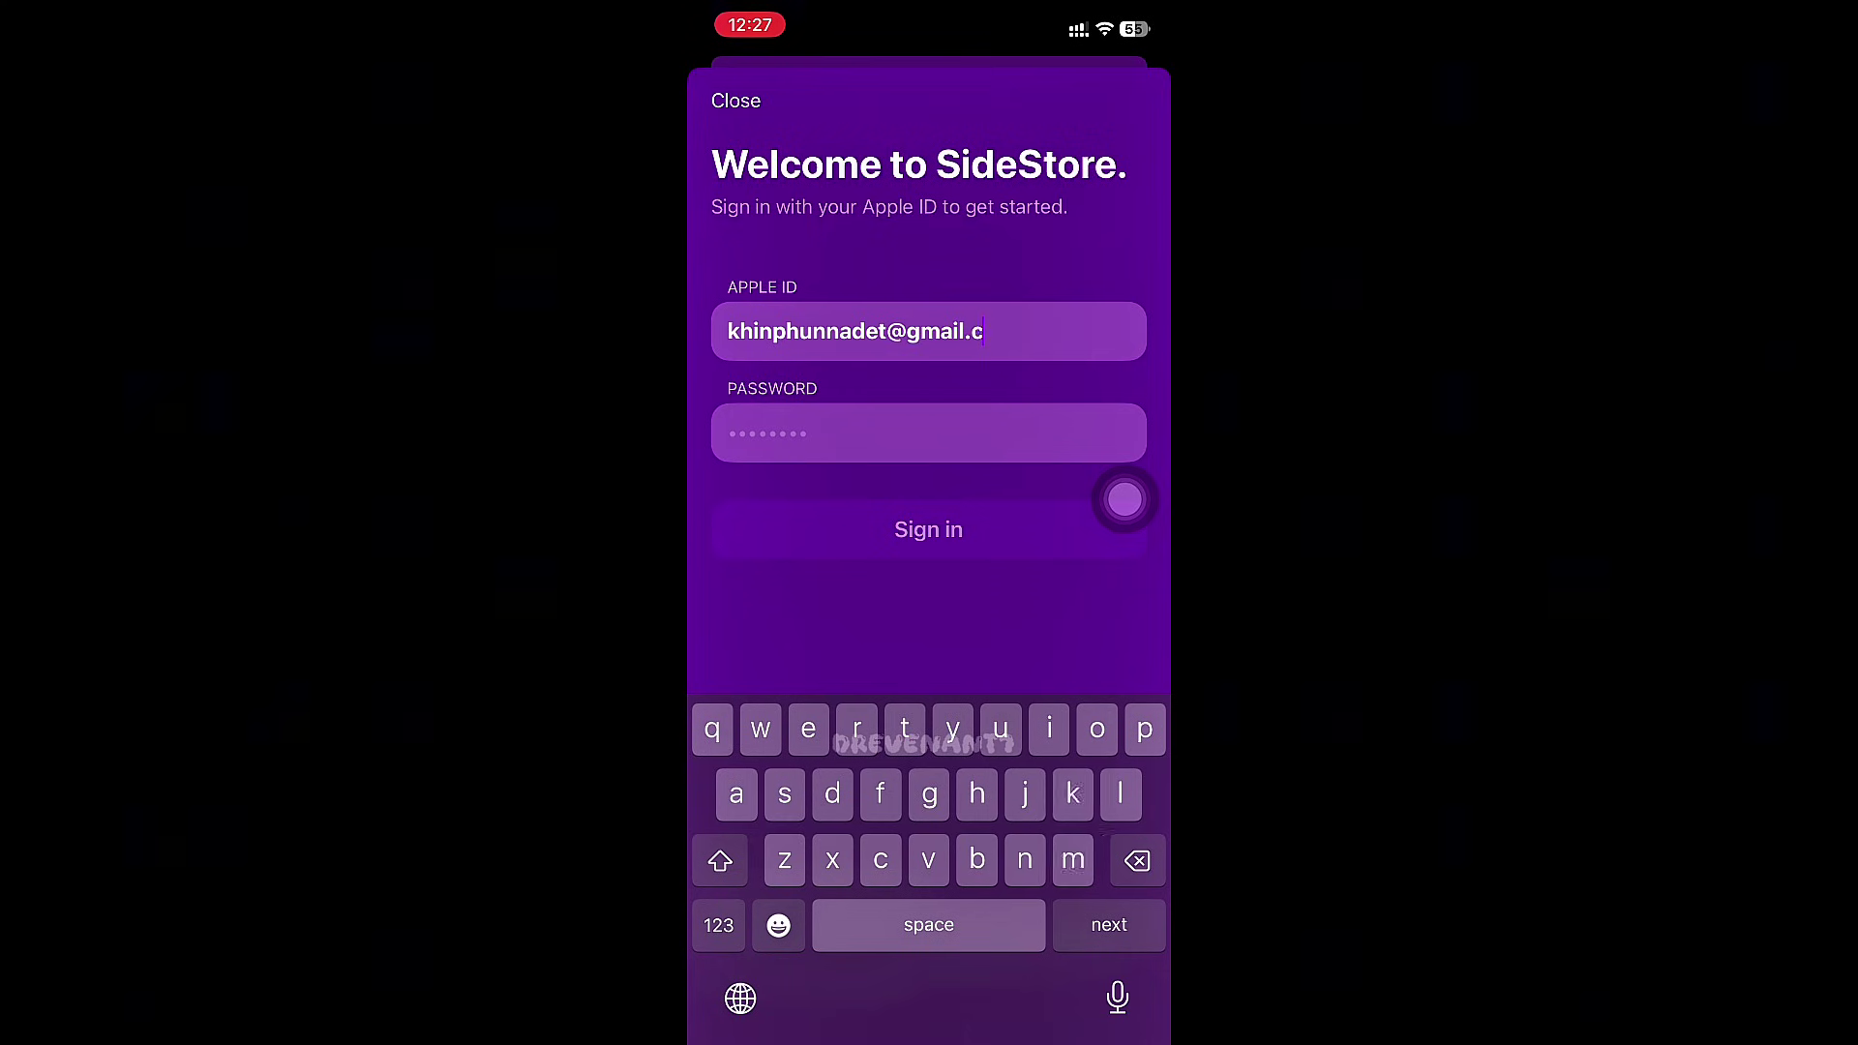
pyautogui.press('Return')
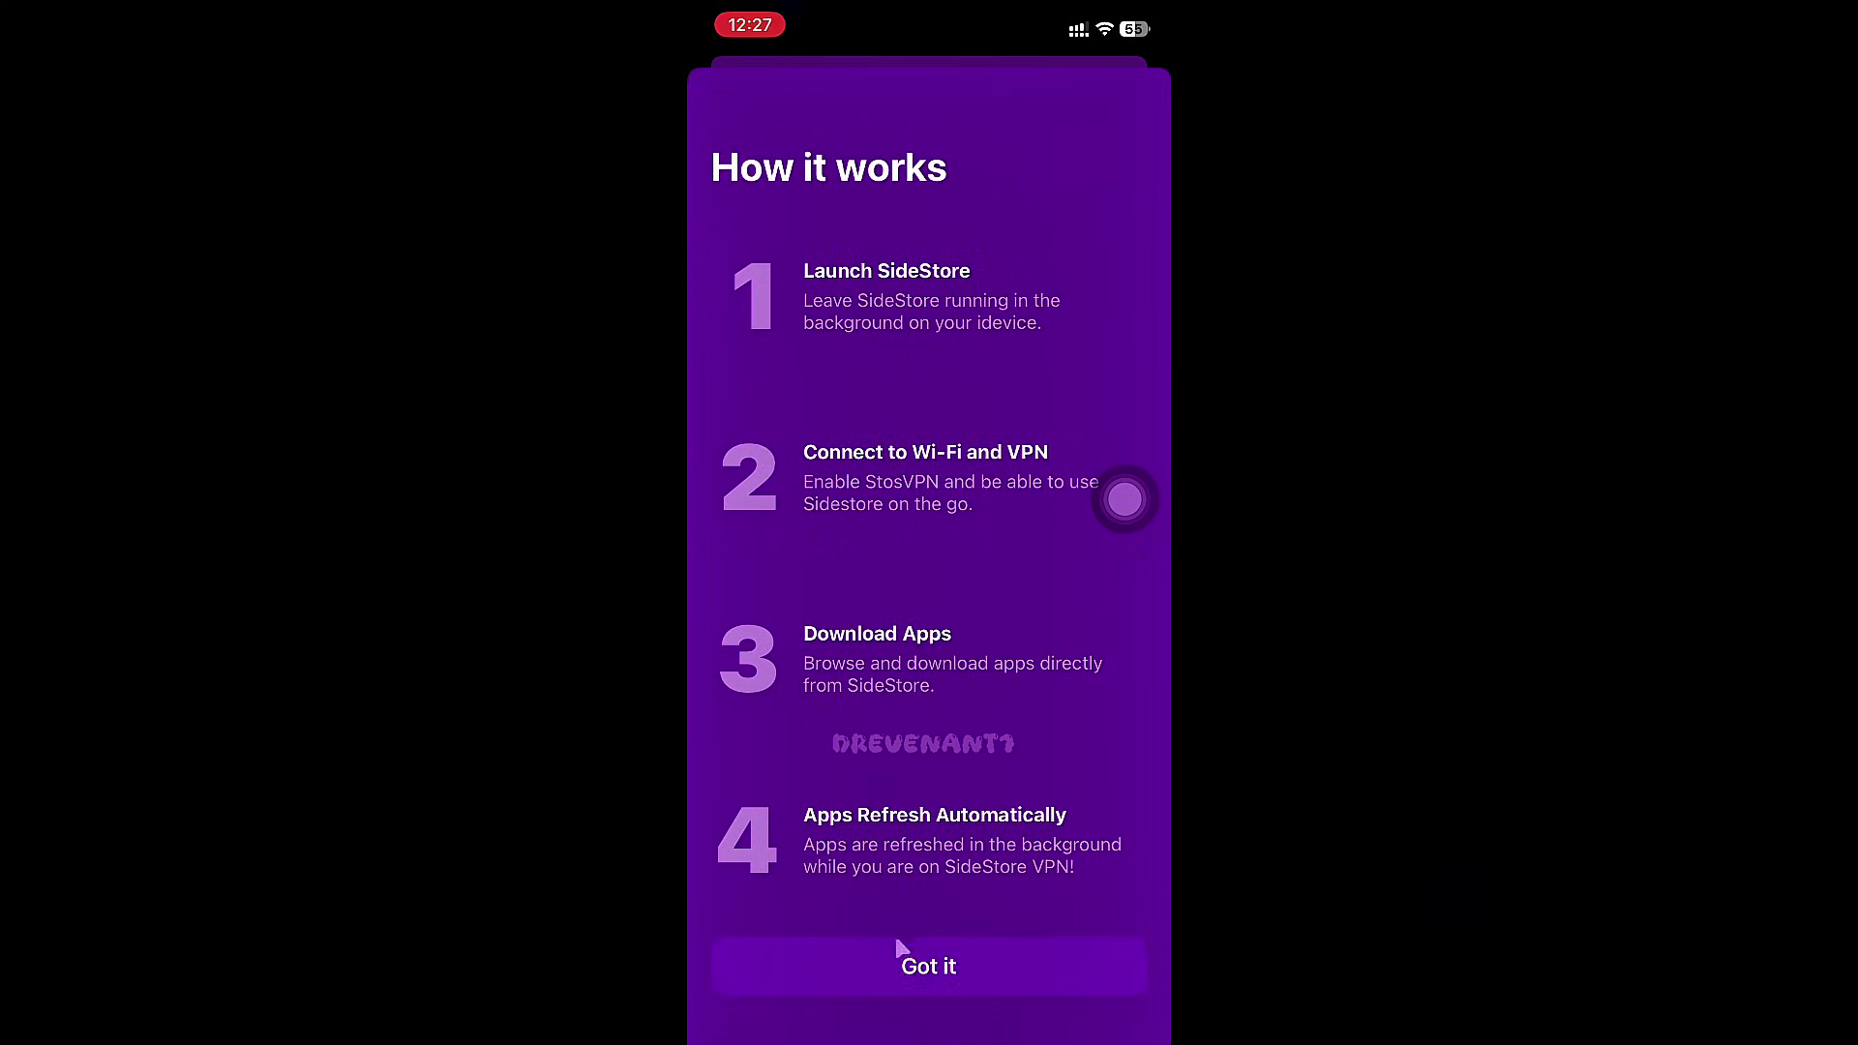
pyautogui.click(904, 978)
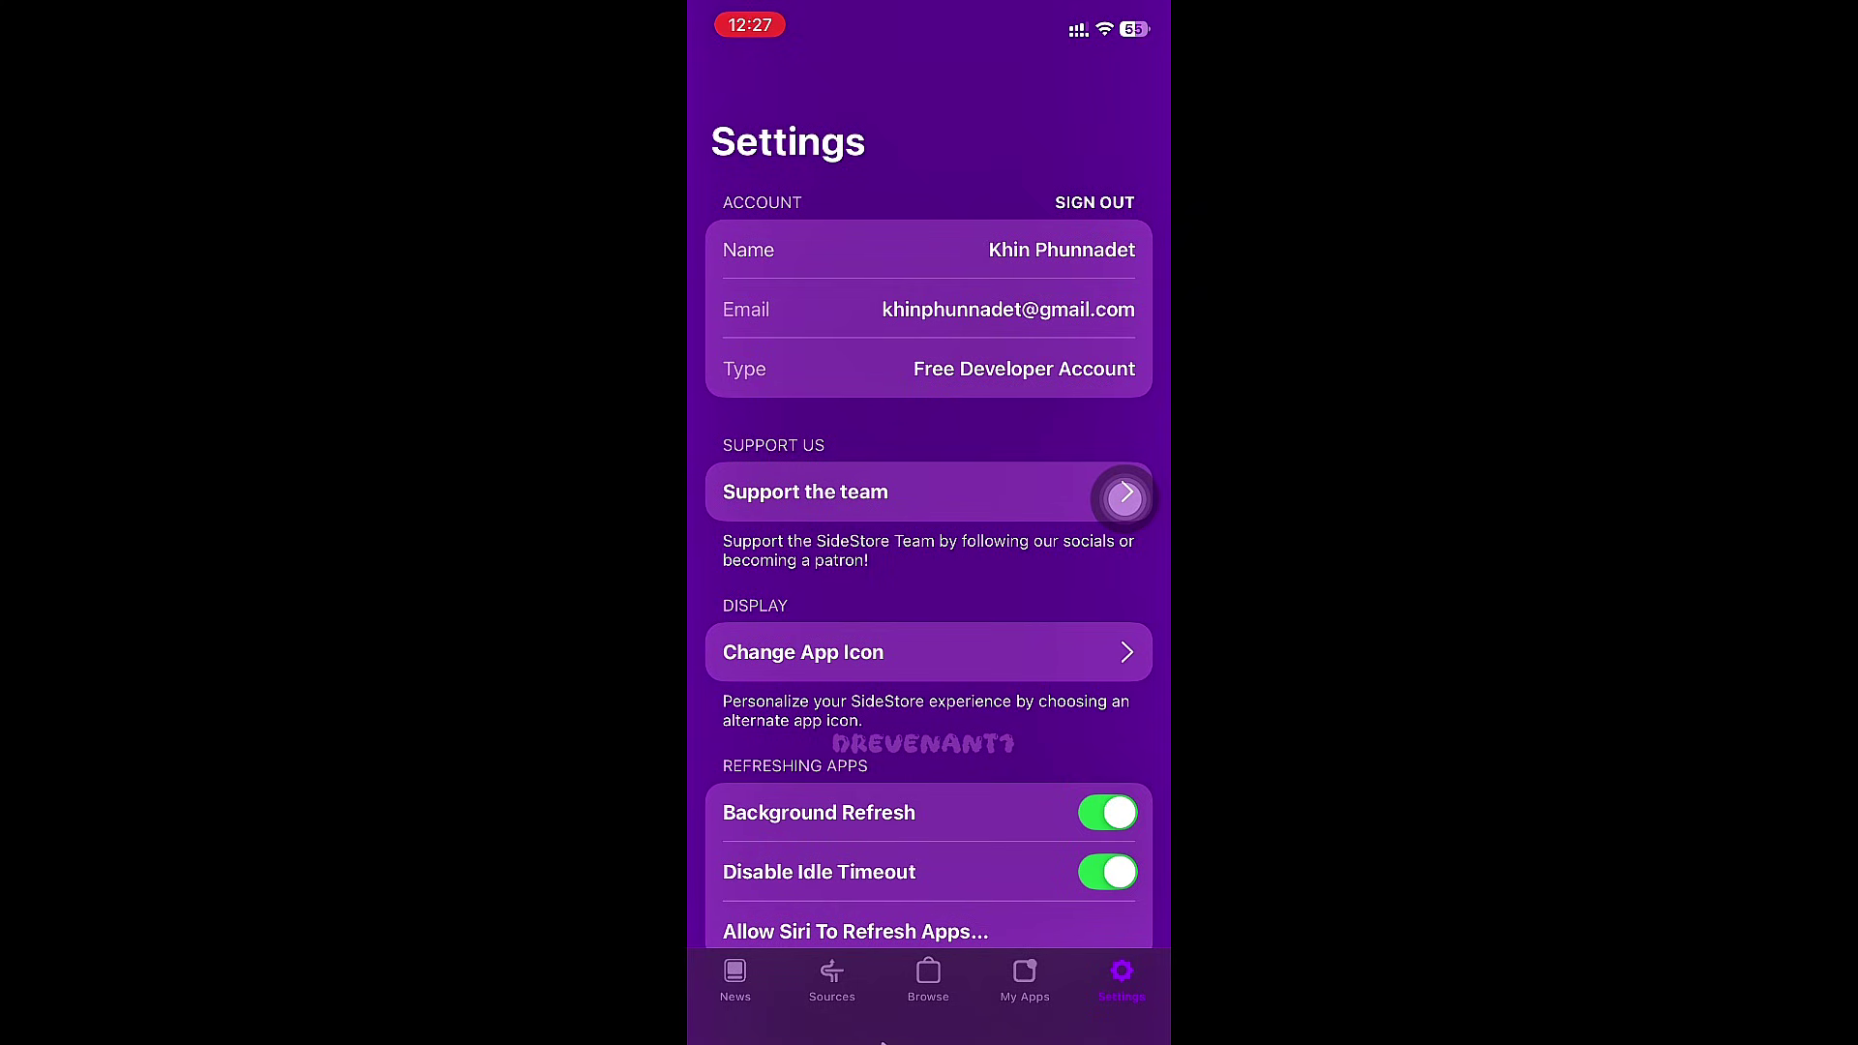
# - Search the App Store for 'Localdevvpn' and install LocalDevVPN
pyautogui.moveTo(892, 1039); pyautogui.dragTo(1016, 713)
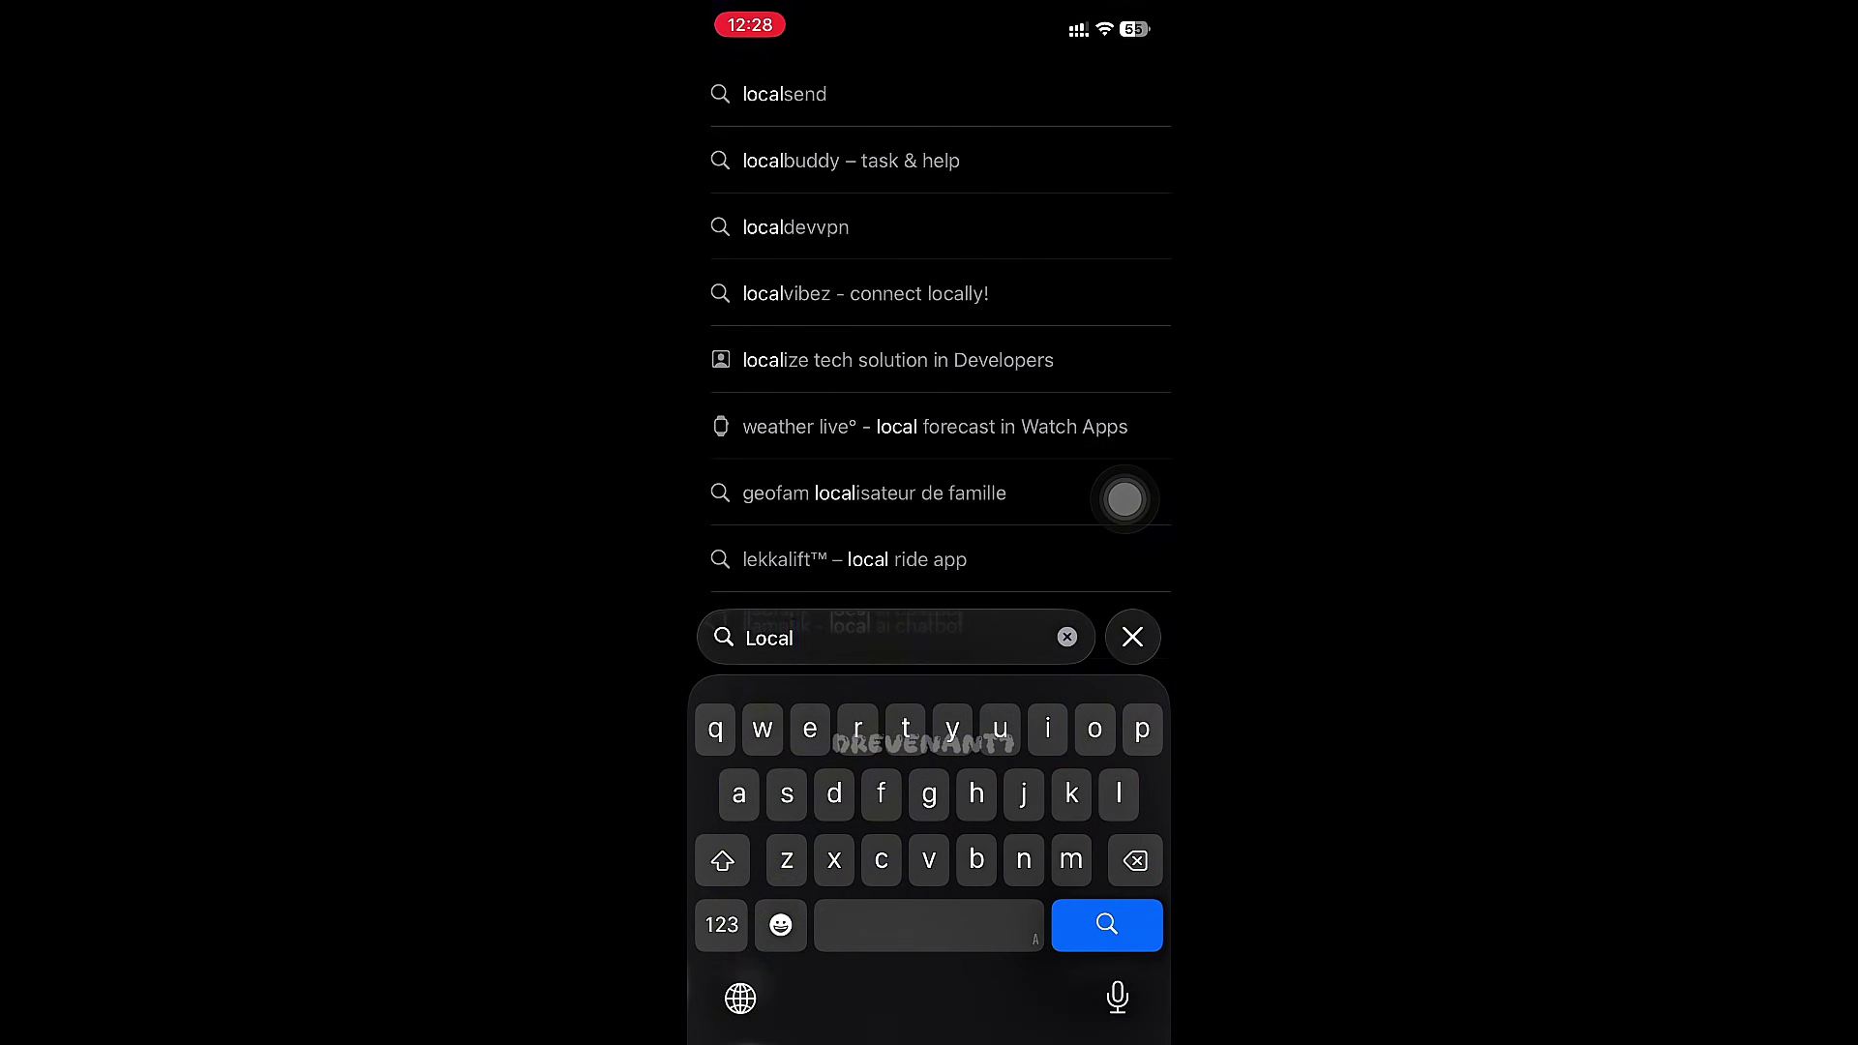
pyautogui.write('devvpn')
pyautogui.press('Return')
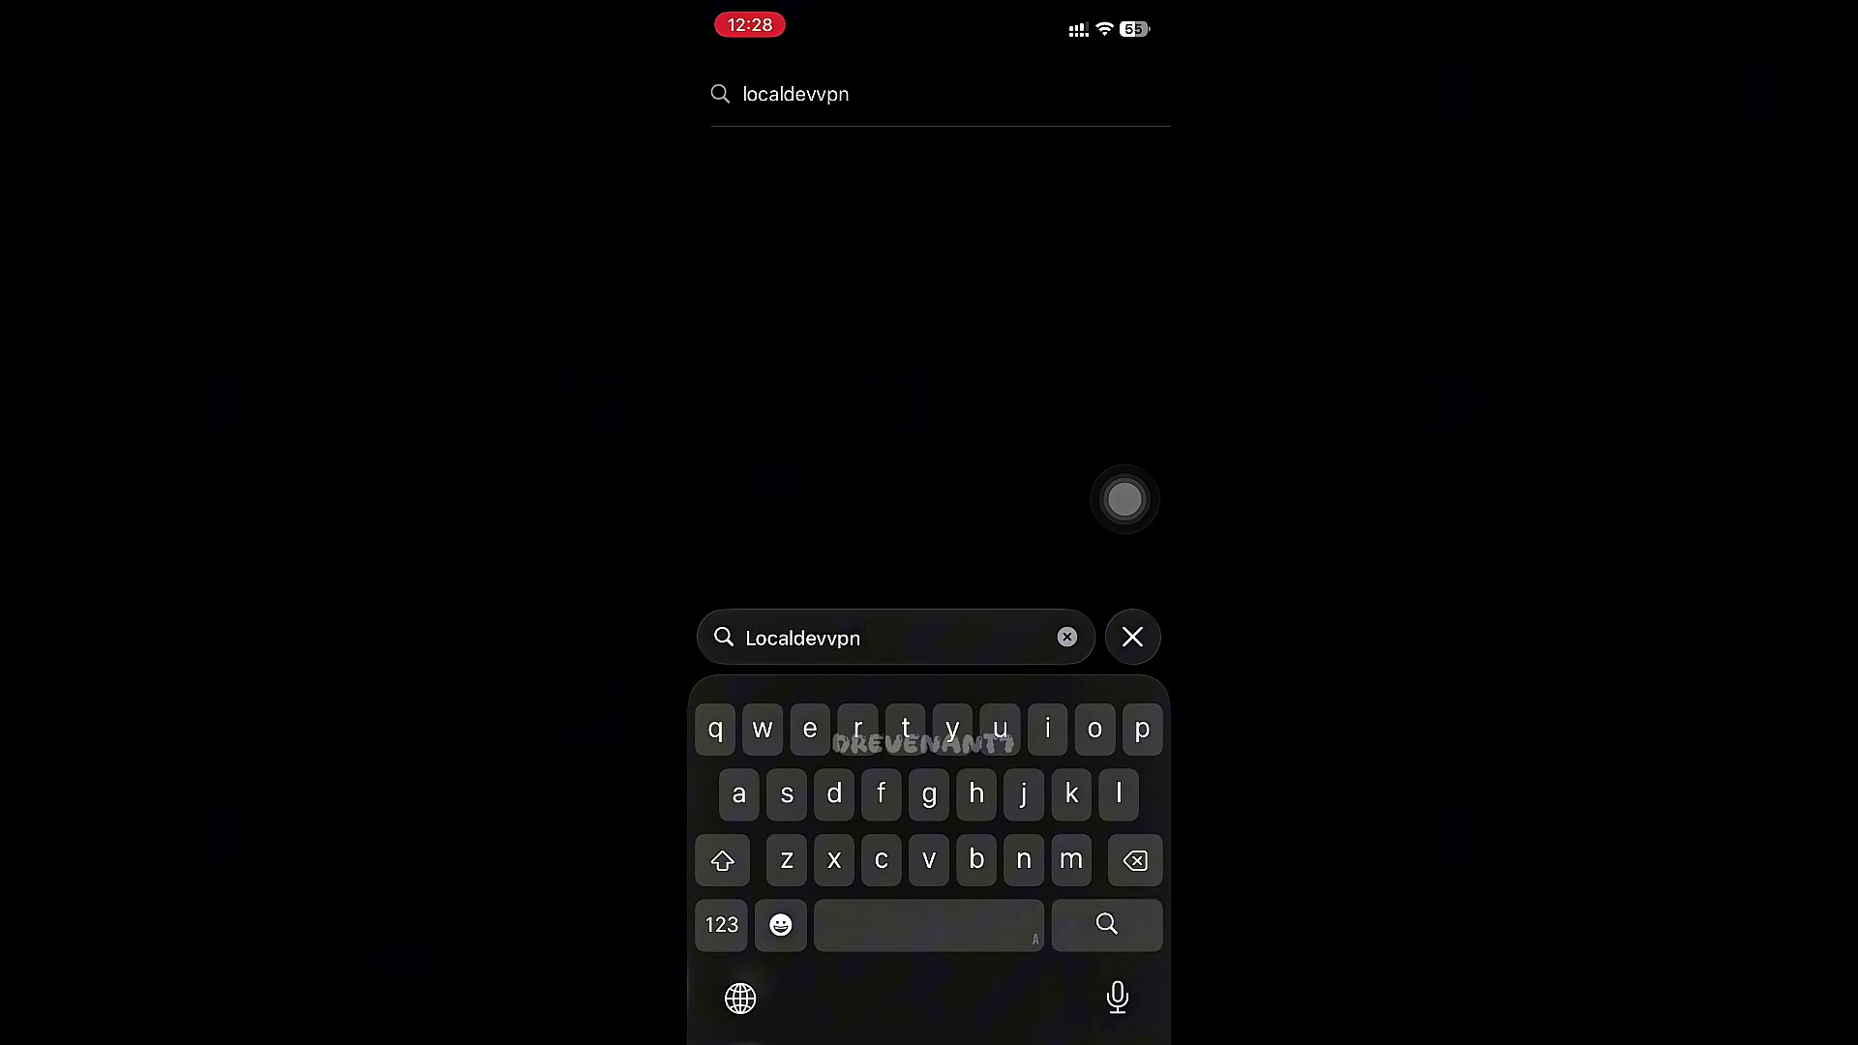
pyautogui.click(882, 262)
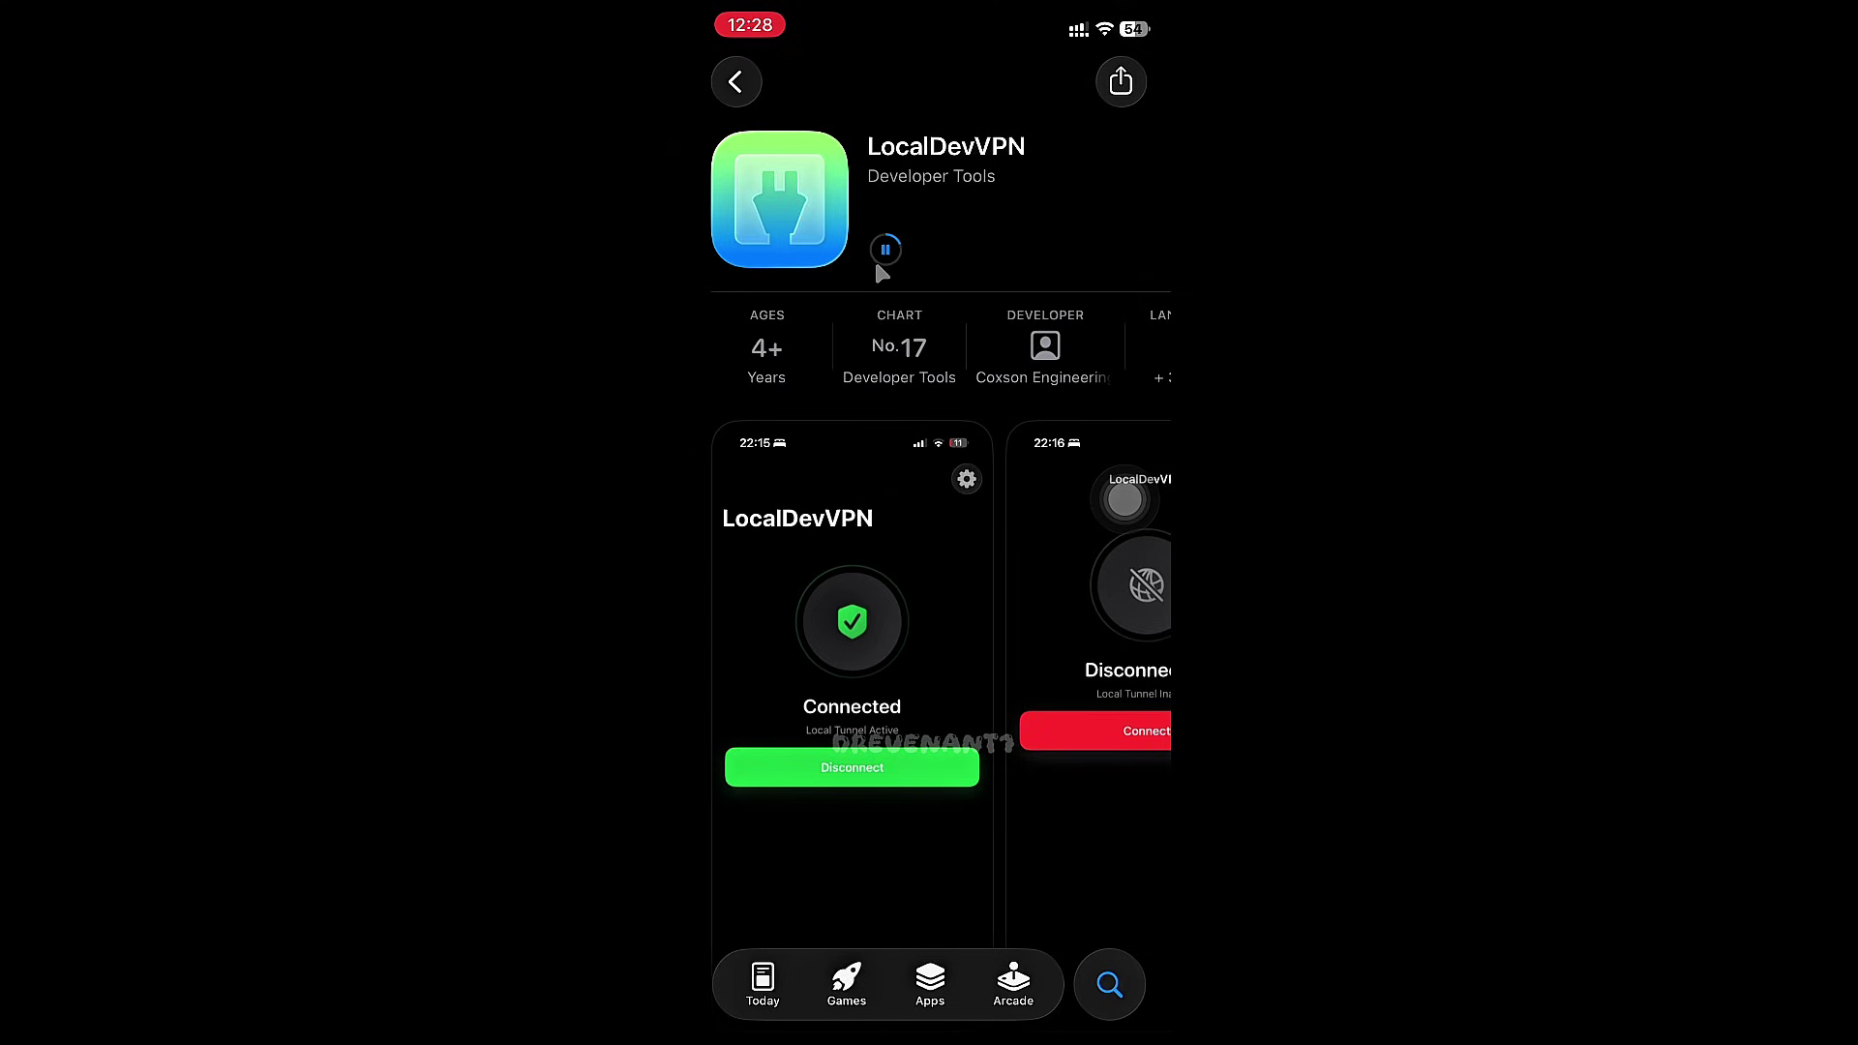
pyautogui.press('super+h')
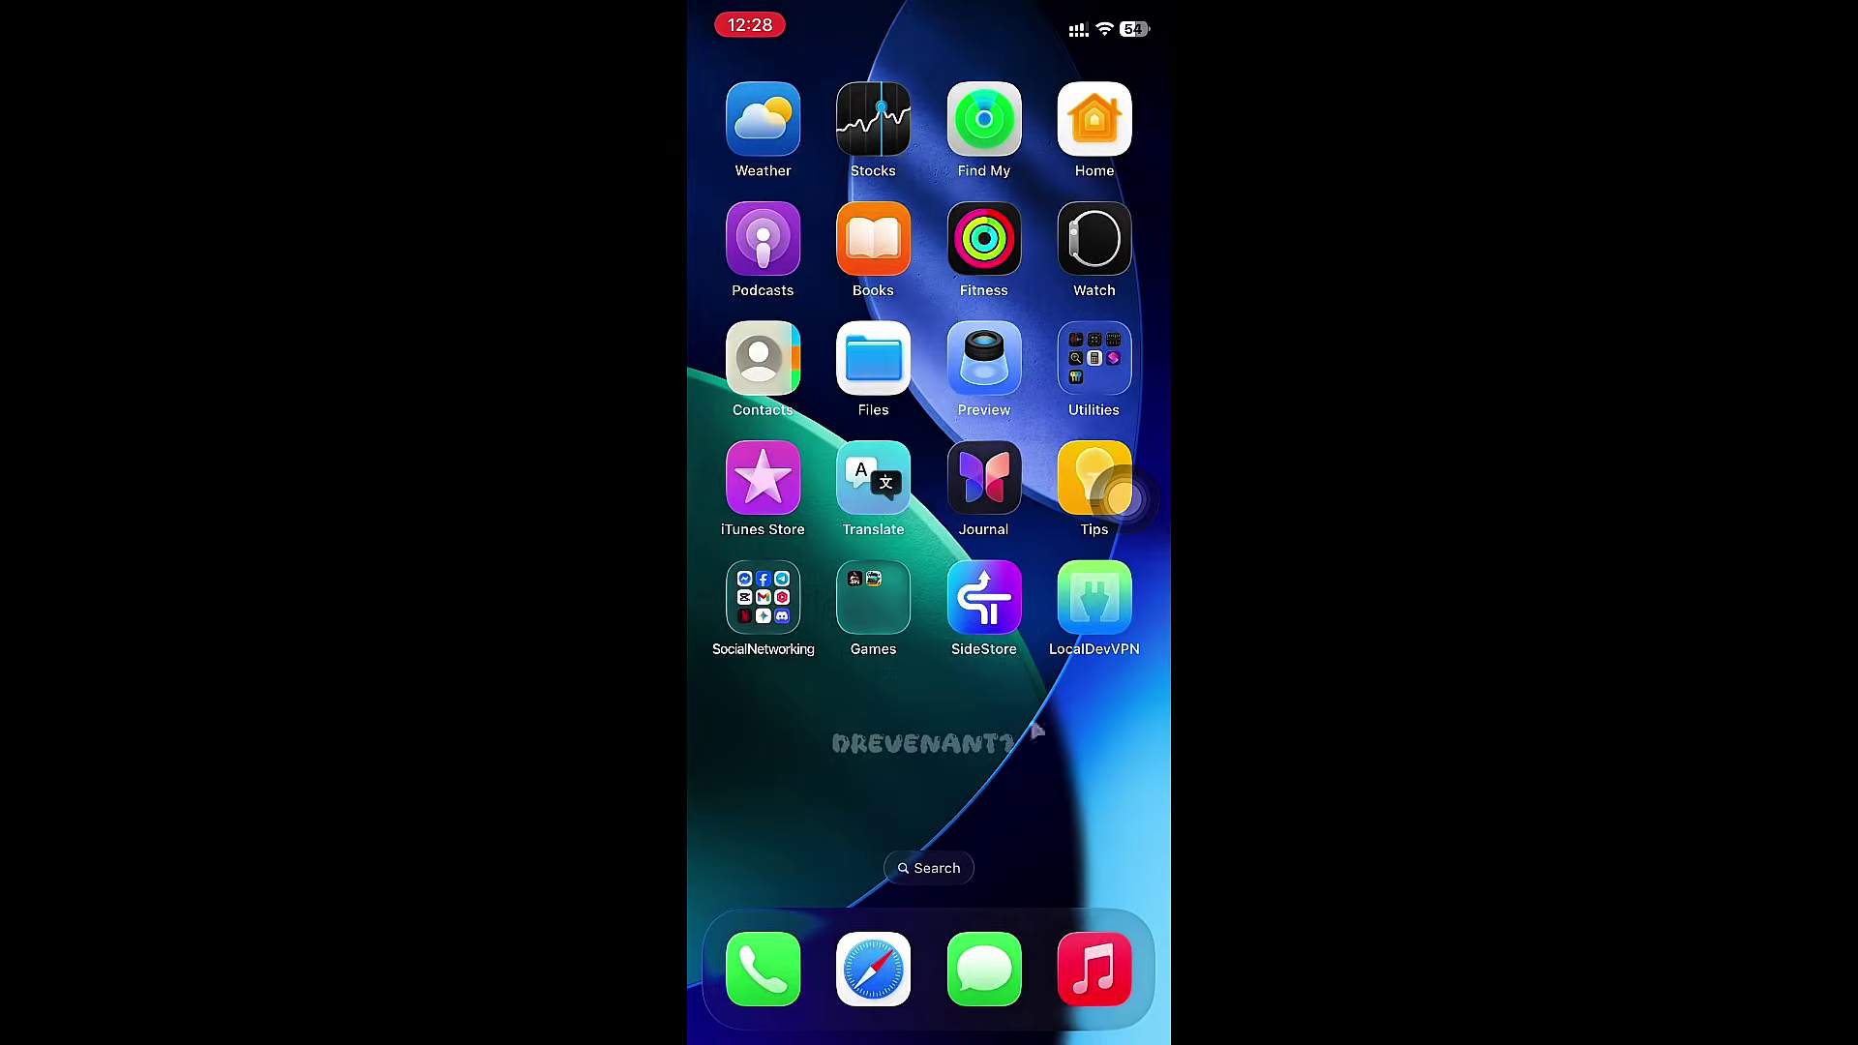
# - Open LocalDevVPN, skip setup, connect and allow the VPN with the device passcode
pyautogui.click(1065, 619)
pyautogui.click(1112, 116)
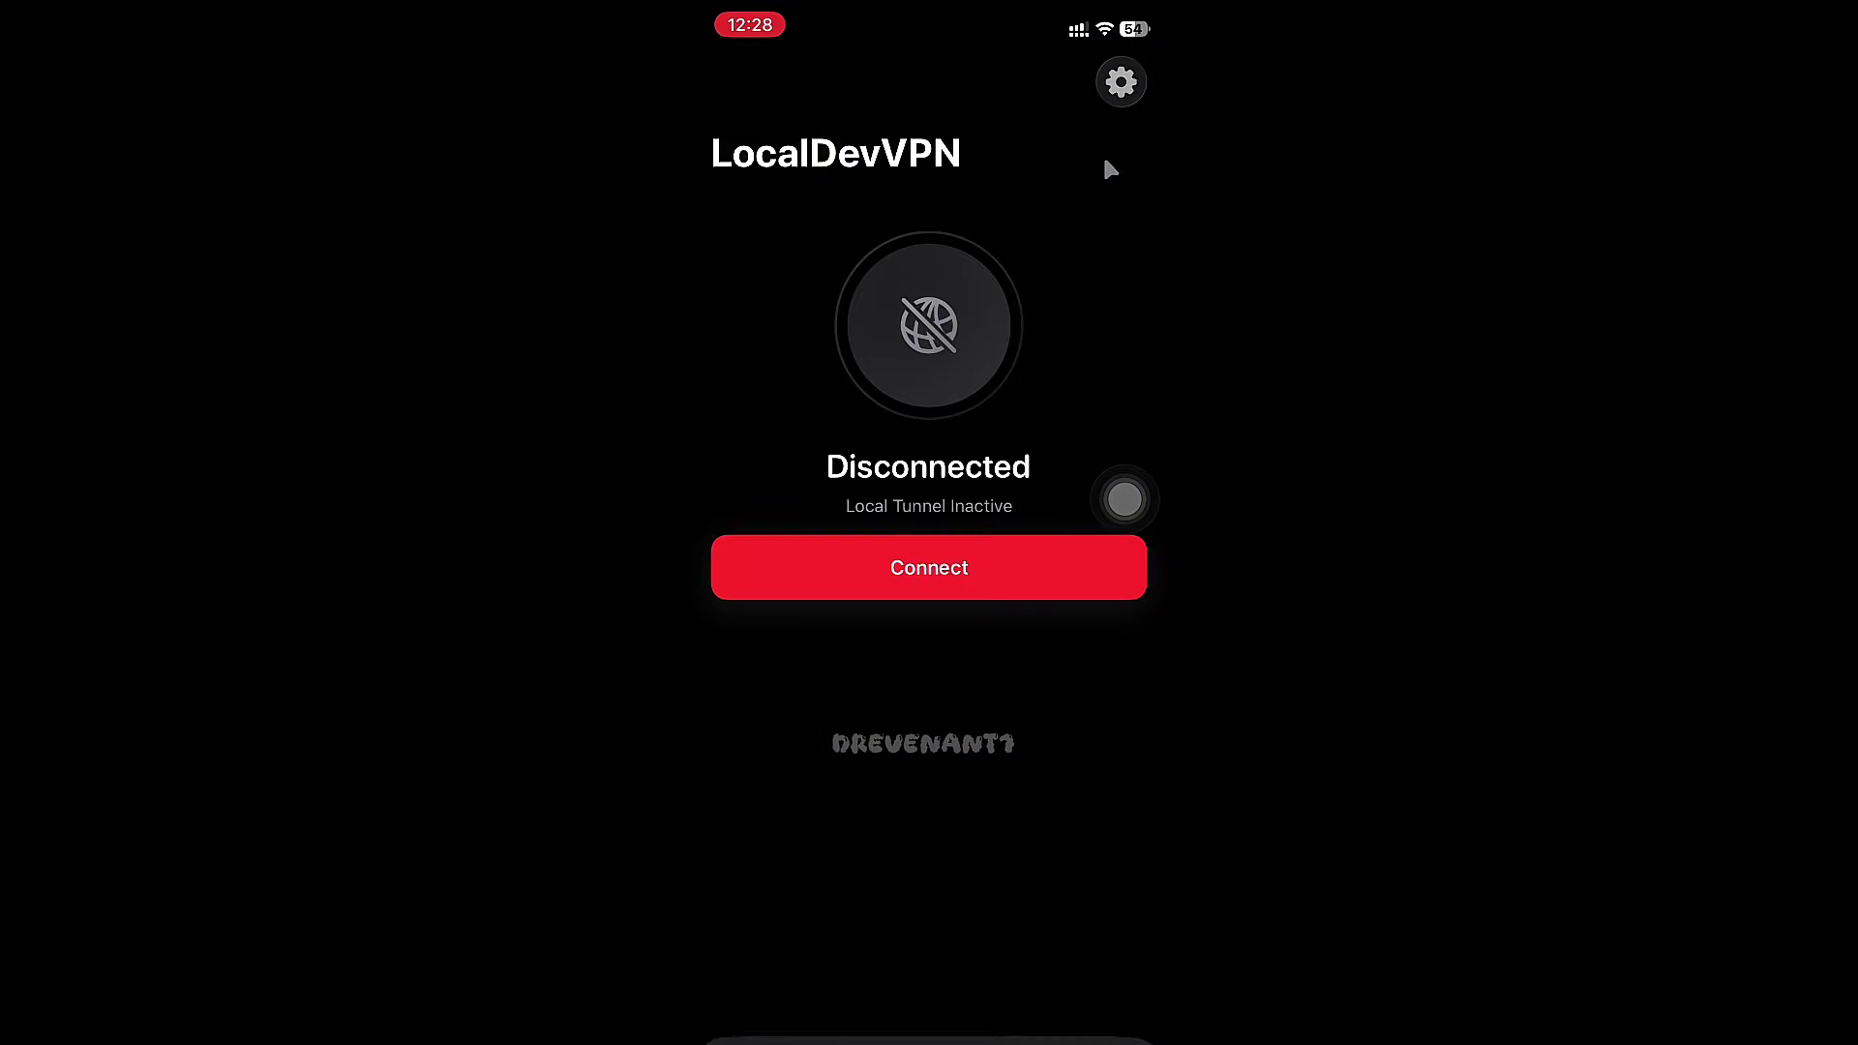
pyautogui.click(890, 566)
pyautogui.click(837, 682)
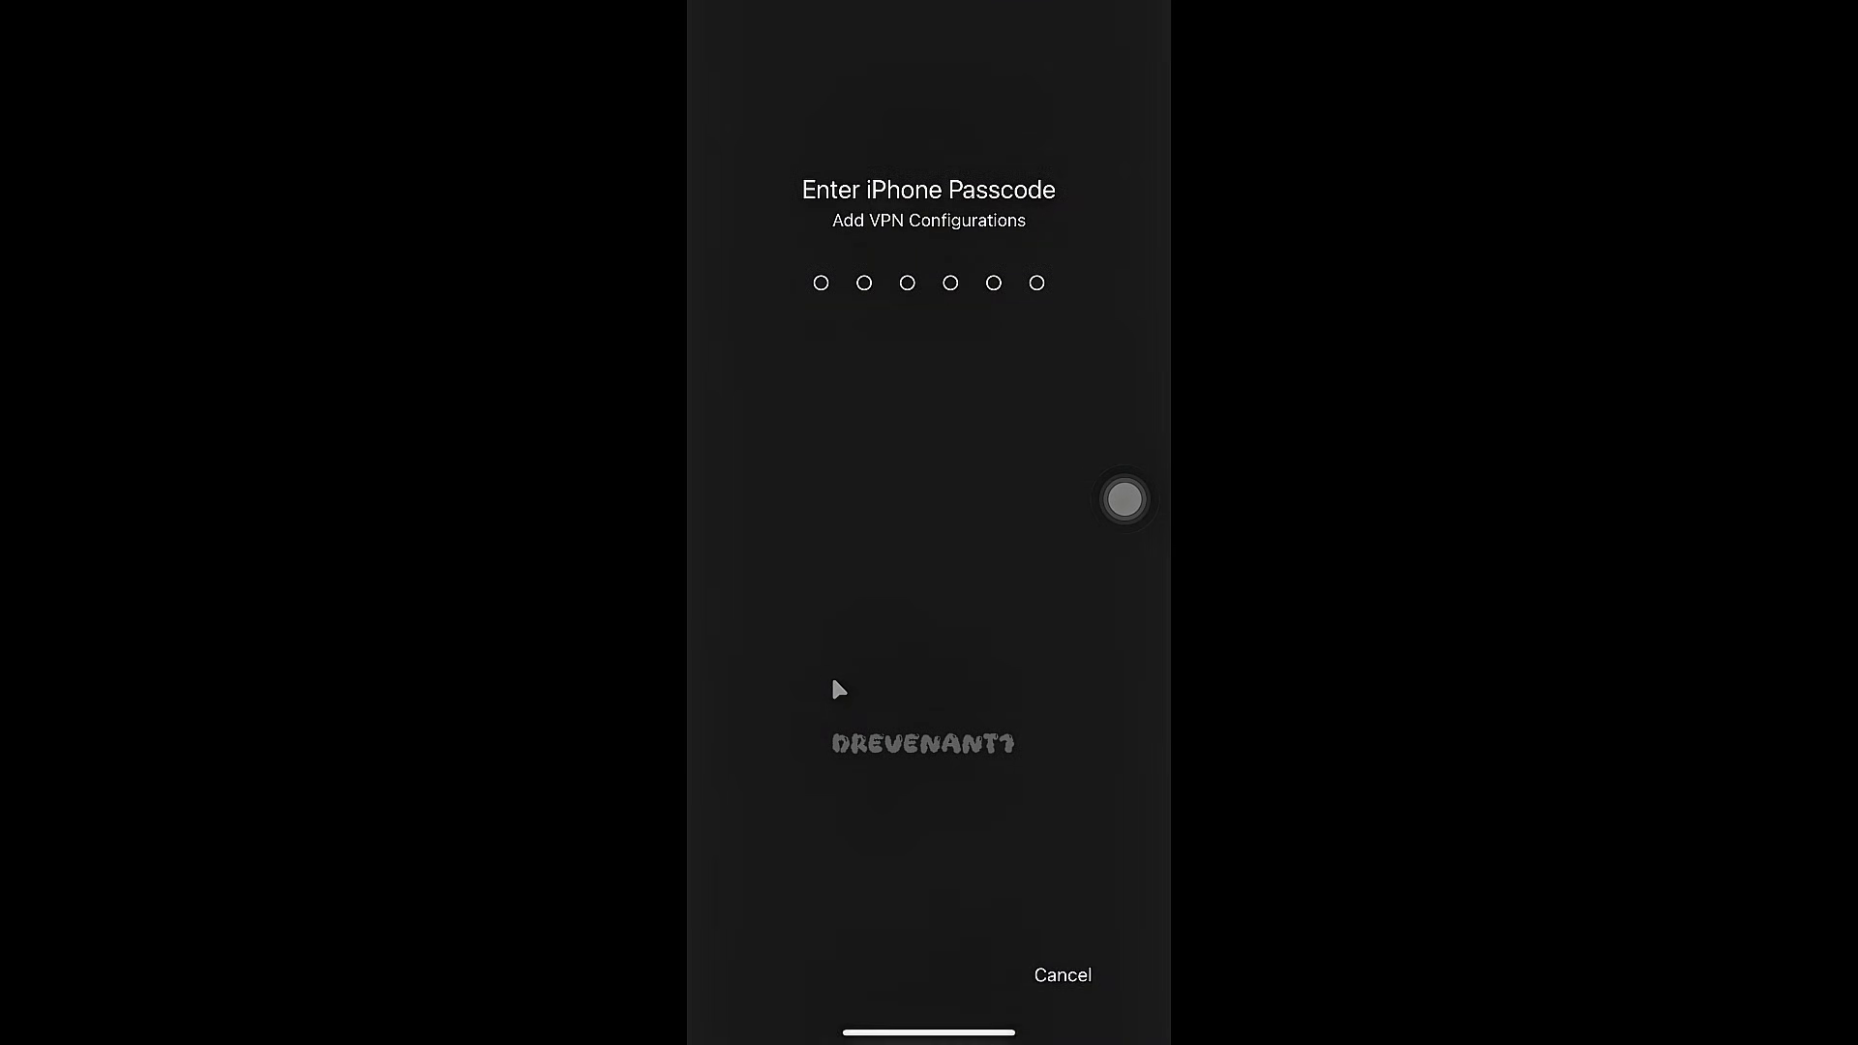
pyautogui.write('******')
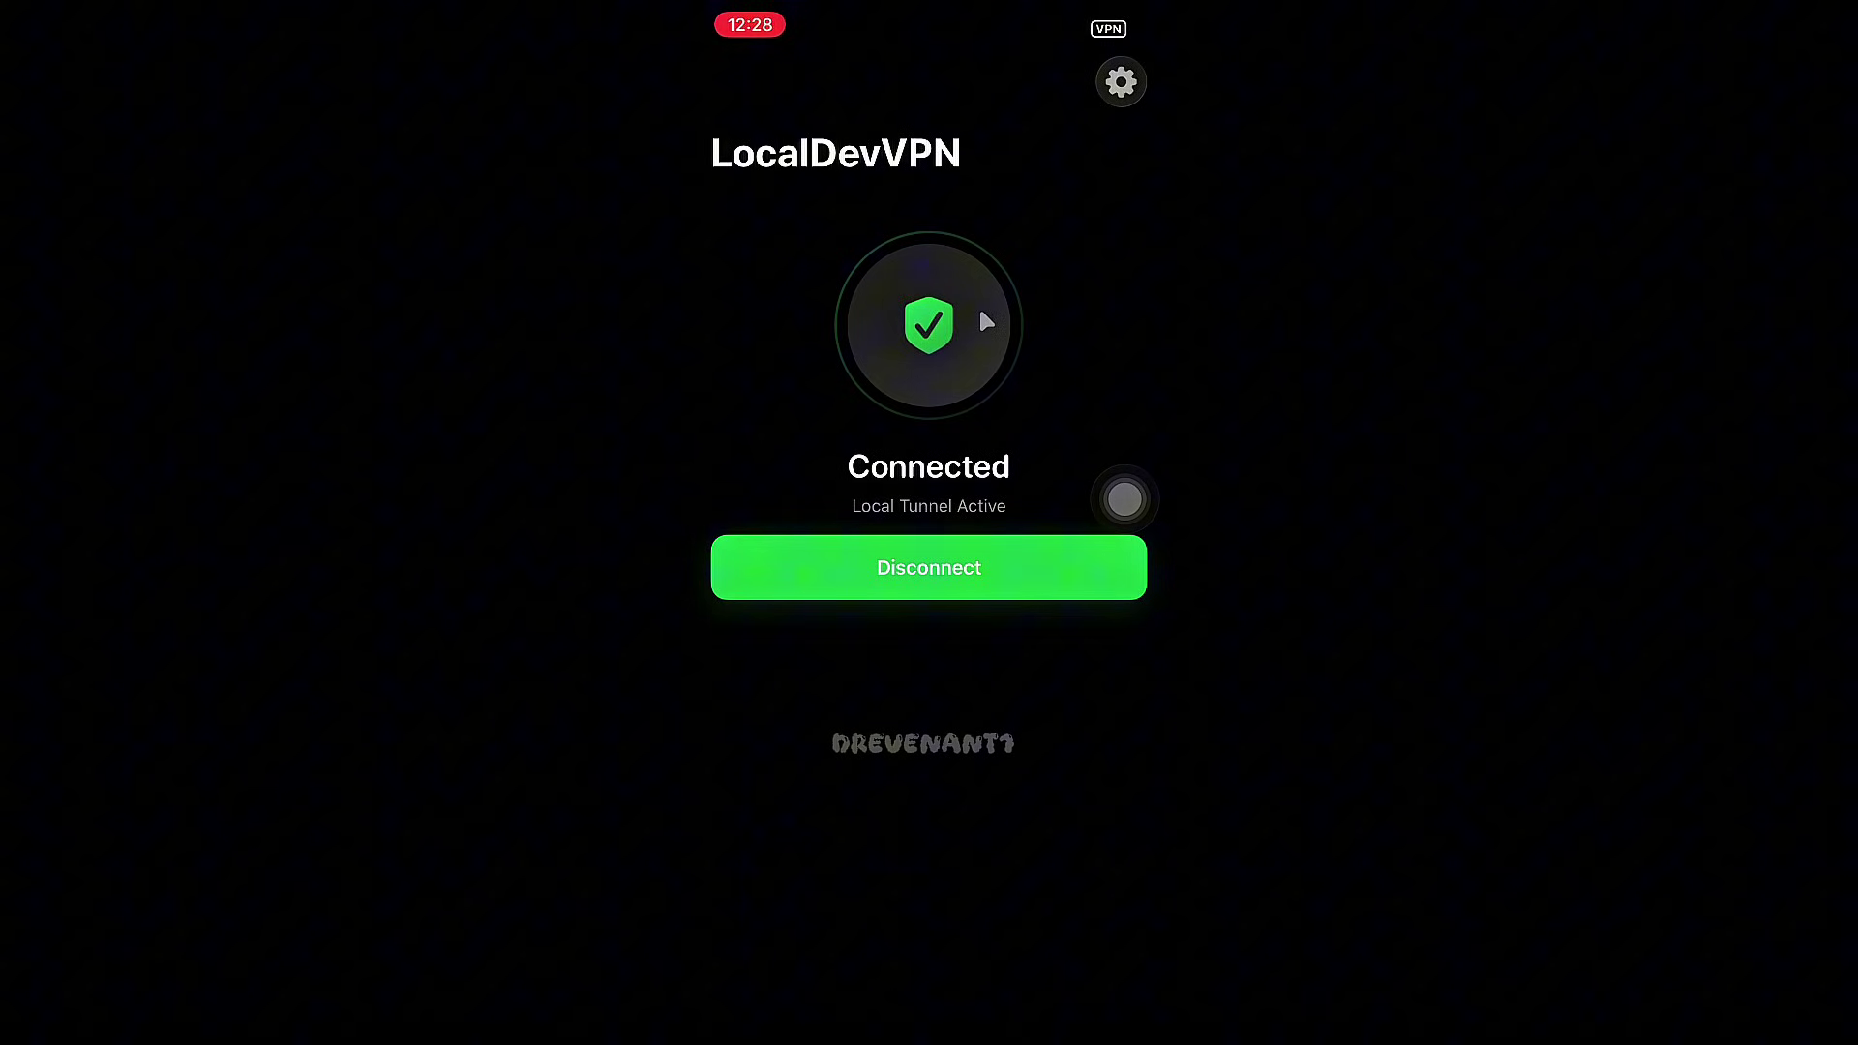
pyautogui.moveTo(904, 1037); pyautogui.dragTo(972, 675)
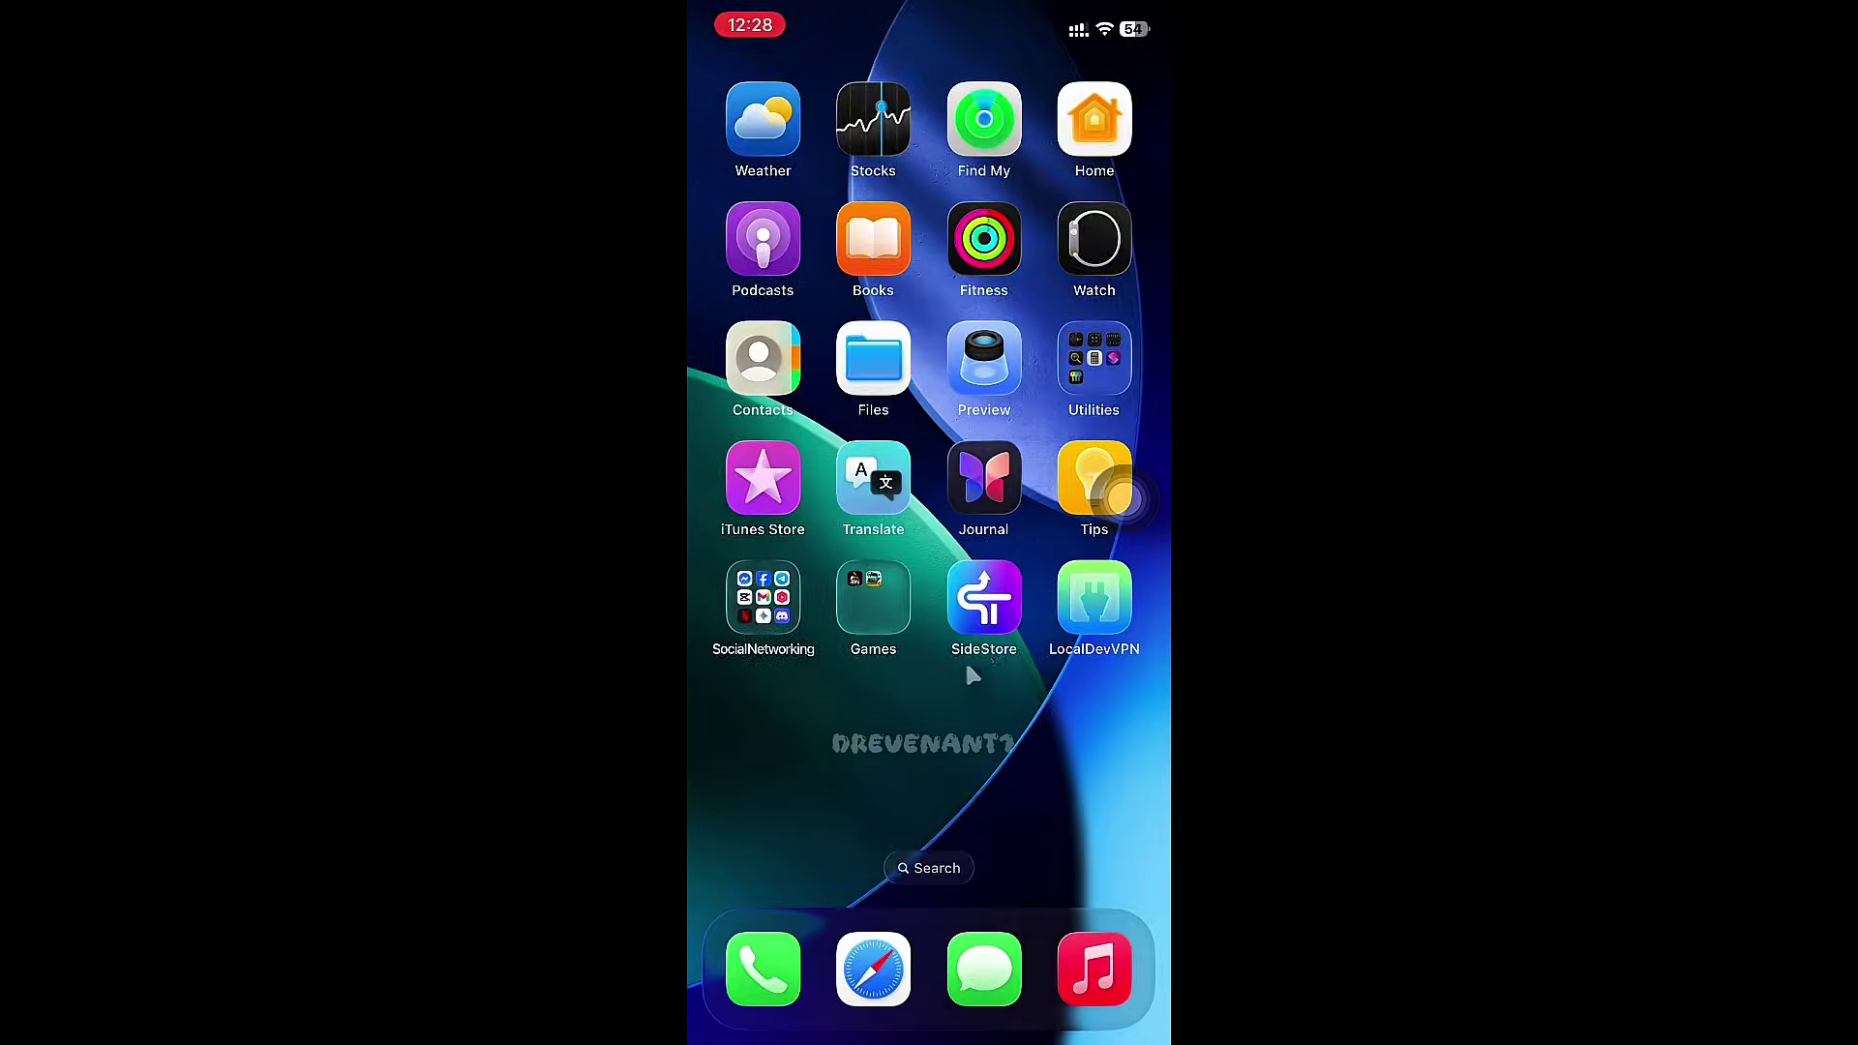
# - Refresh all apps from SideStore's My Apps so SideStore and Pojav Patch show 7 days remaining
pyautogui.click(985, 609)
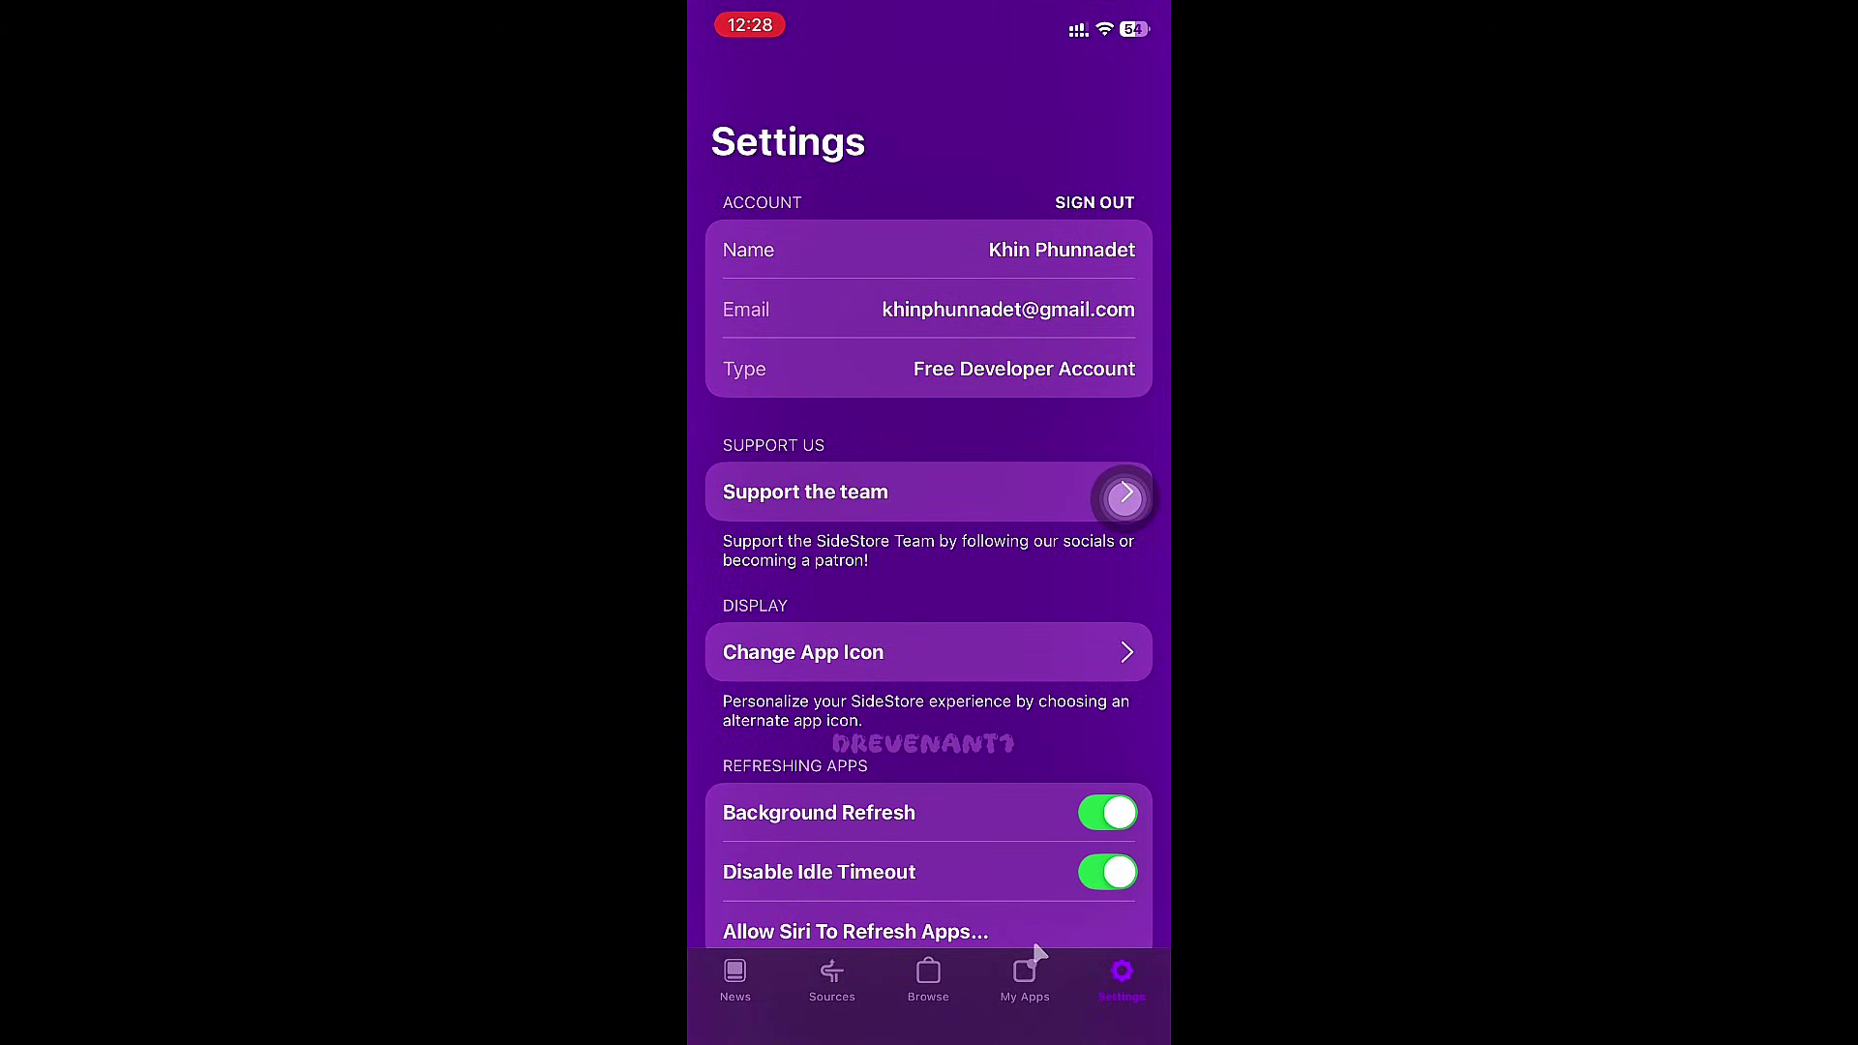
pyautogui.click(1022, 978)
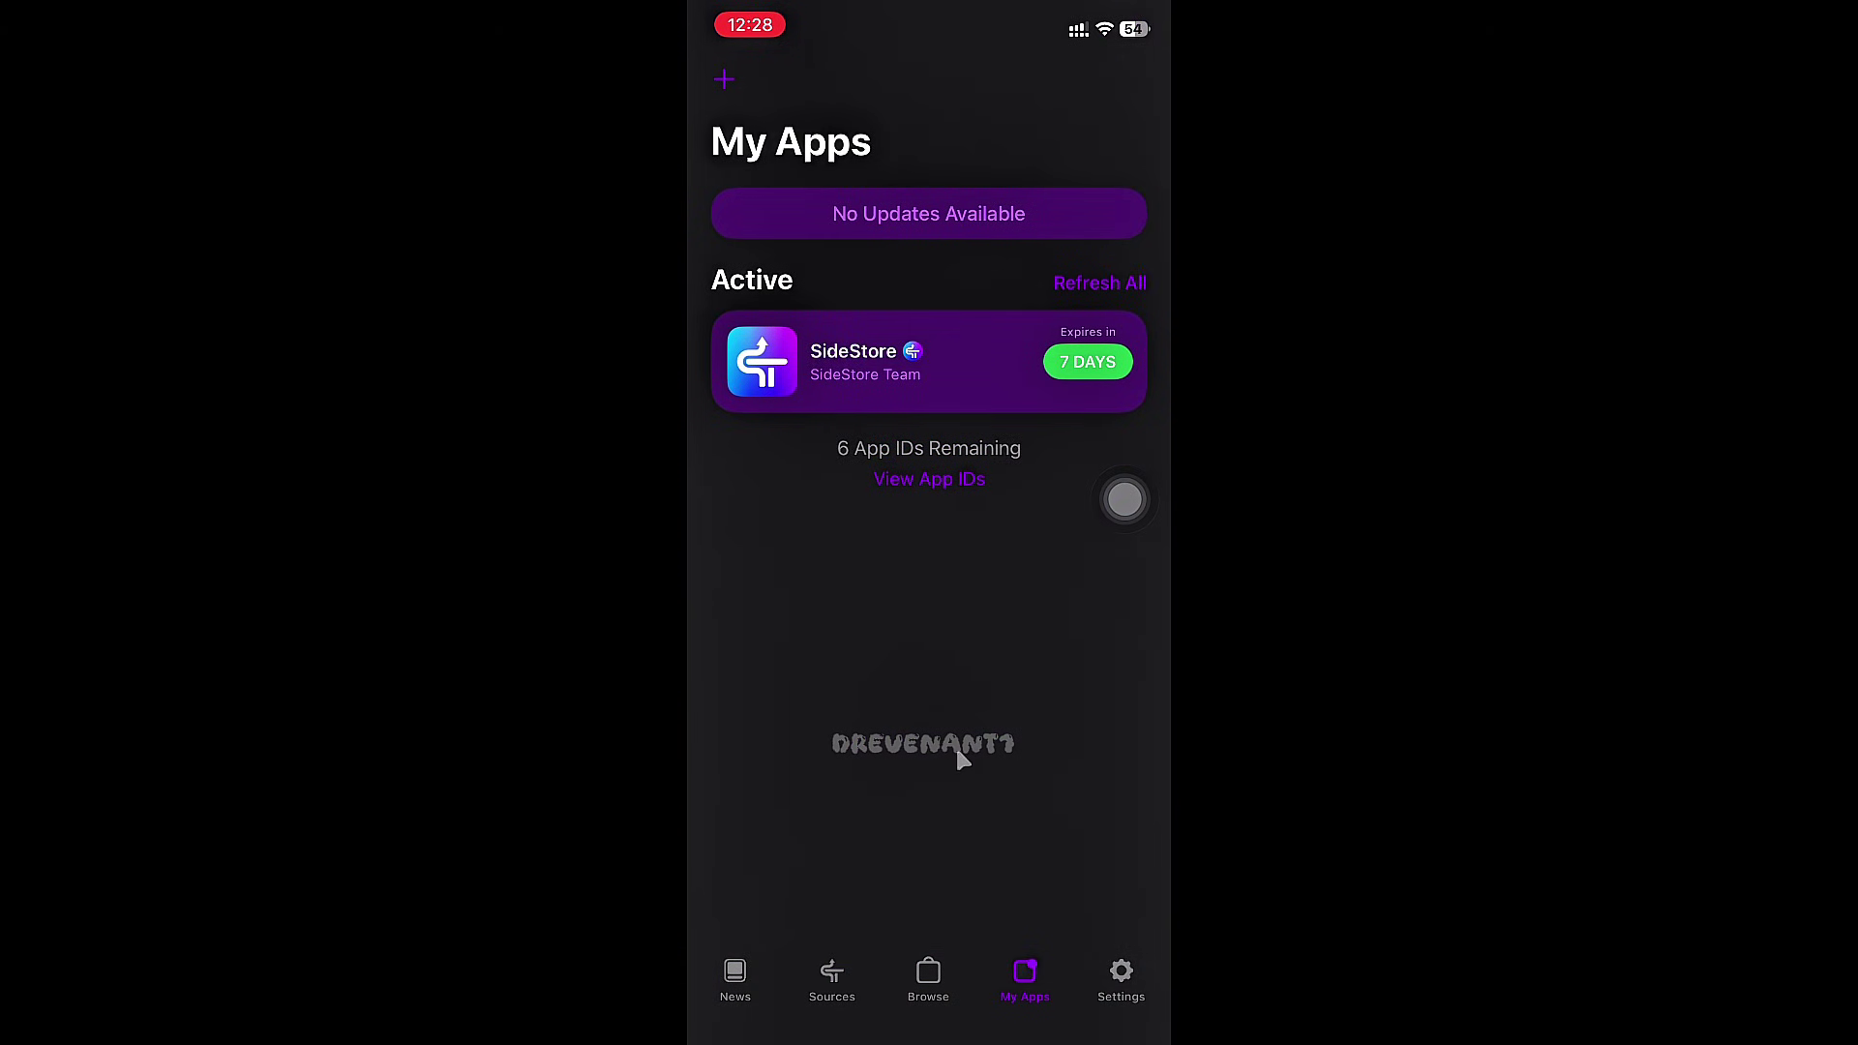
pyautogui.click(1093, 286)
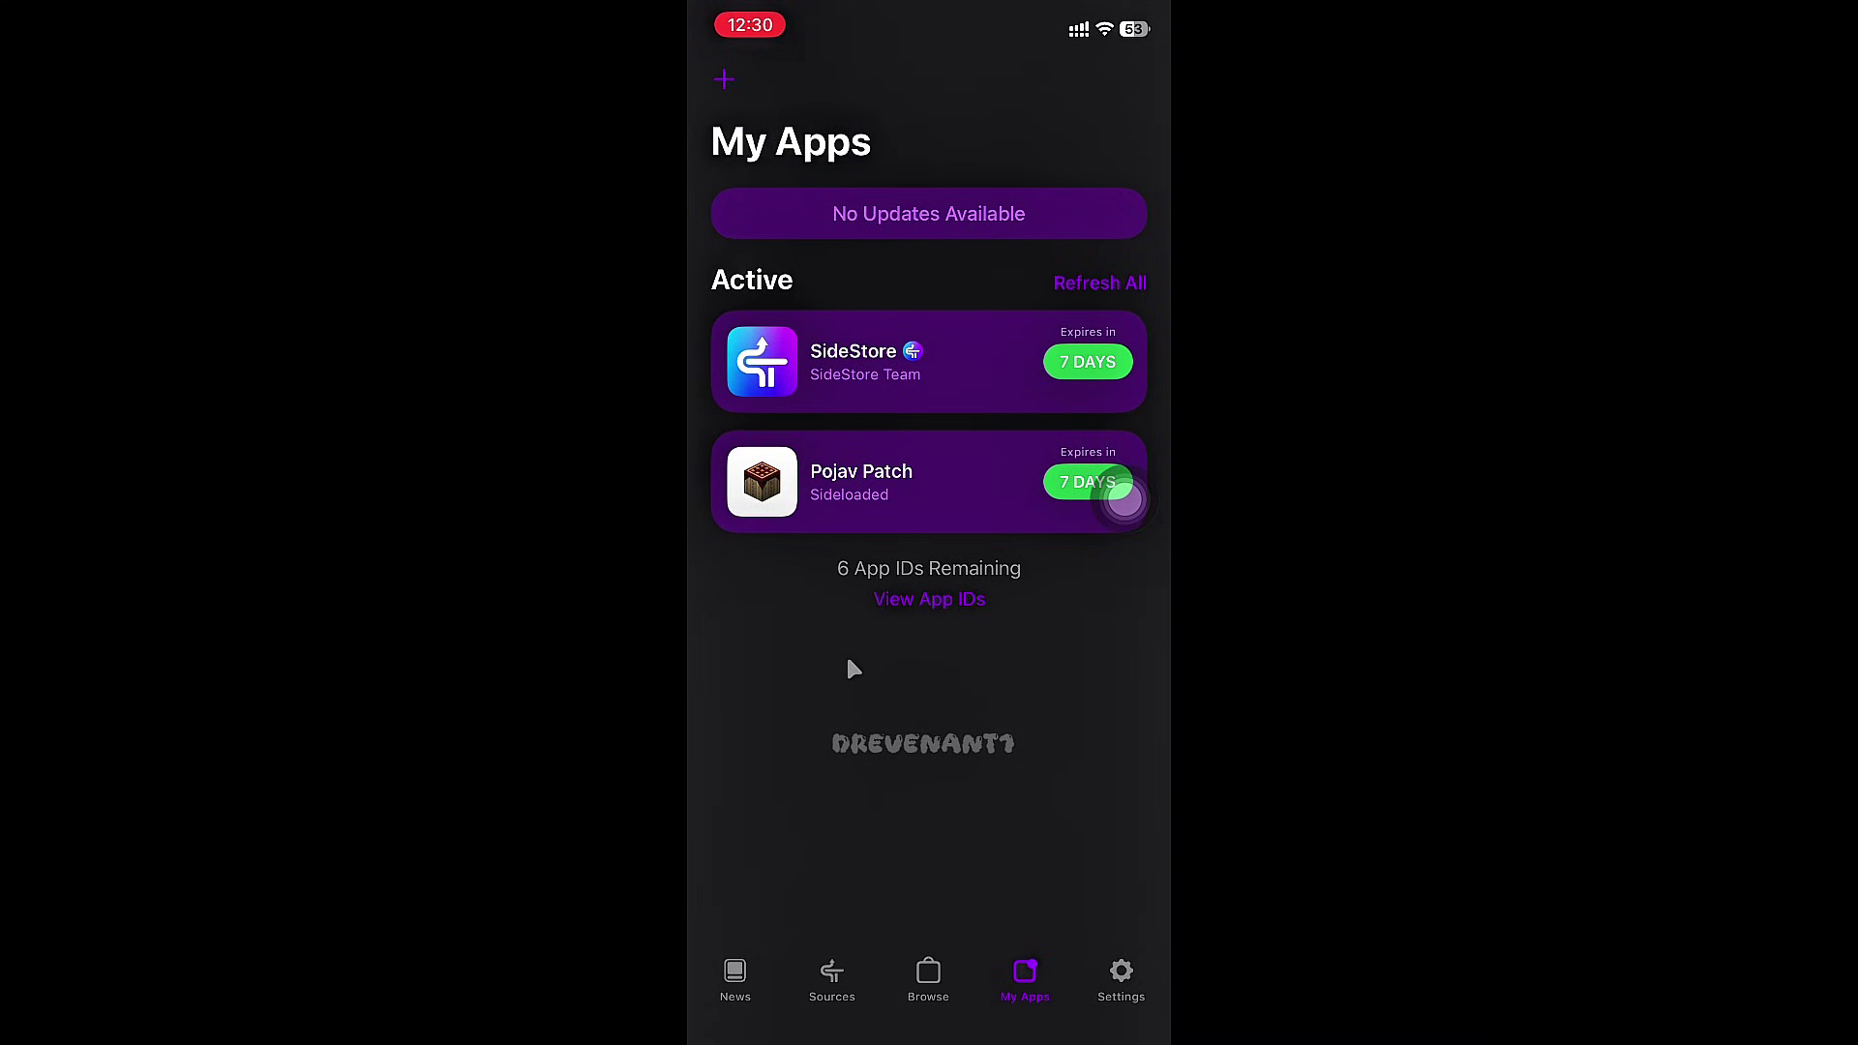
# - Start Pojav Patch with Enable JIT and accept the limited-memory warning
pyautogui.click(902, 487)
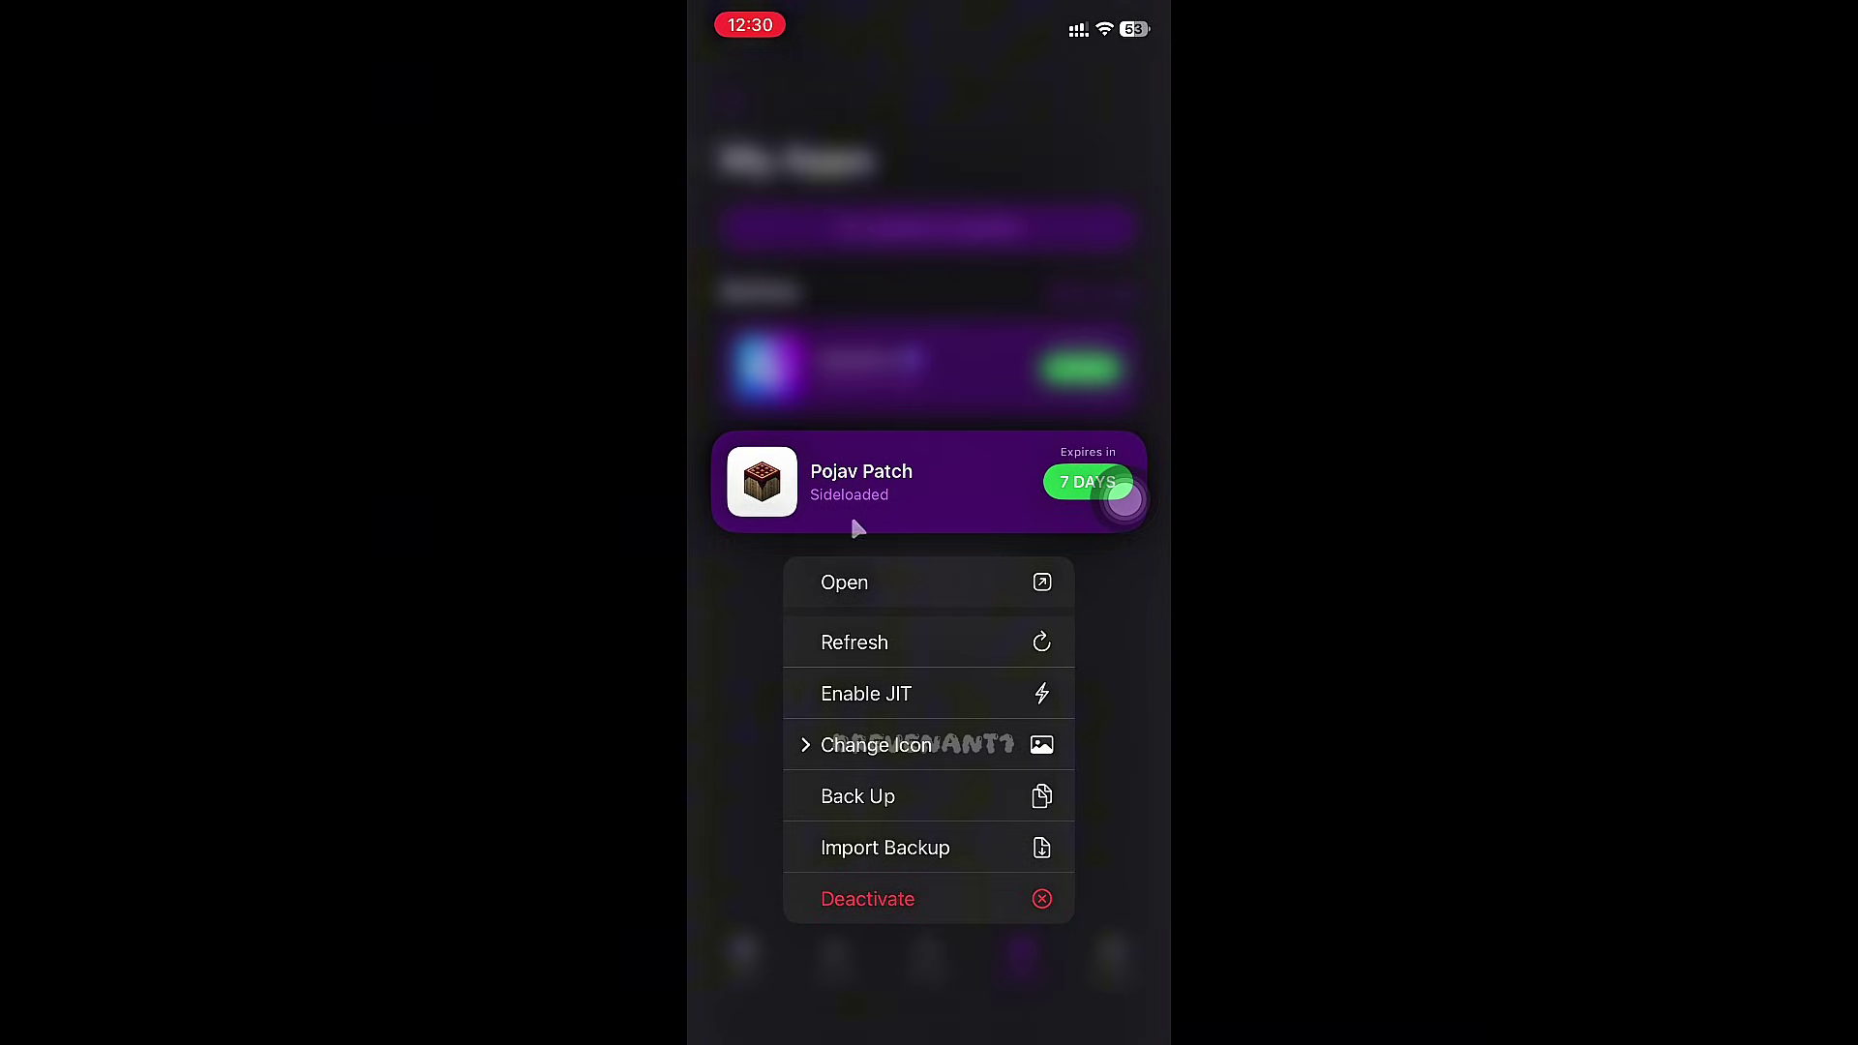
pyautogui.click(844, 689)
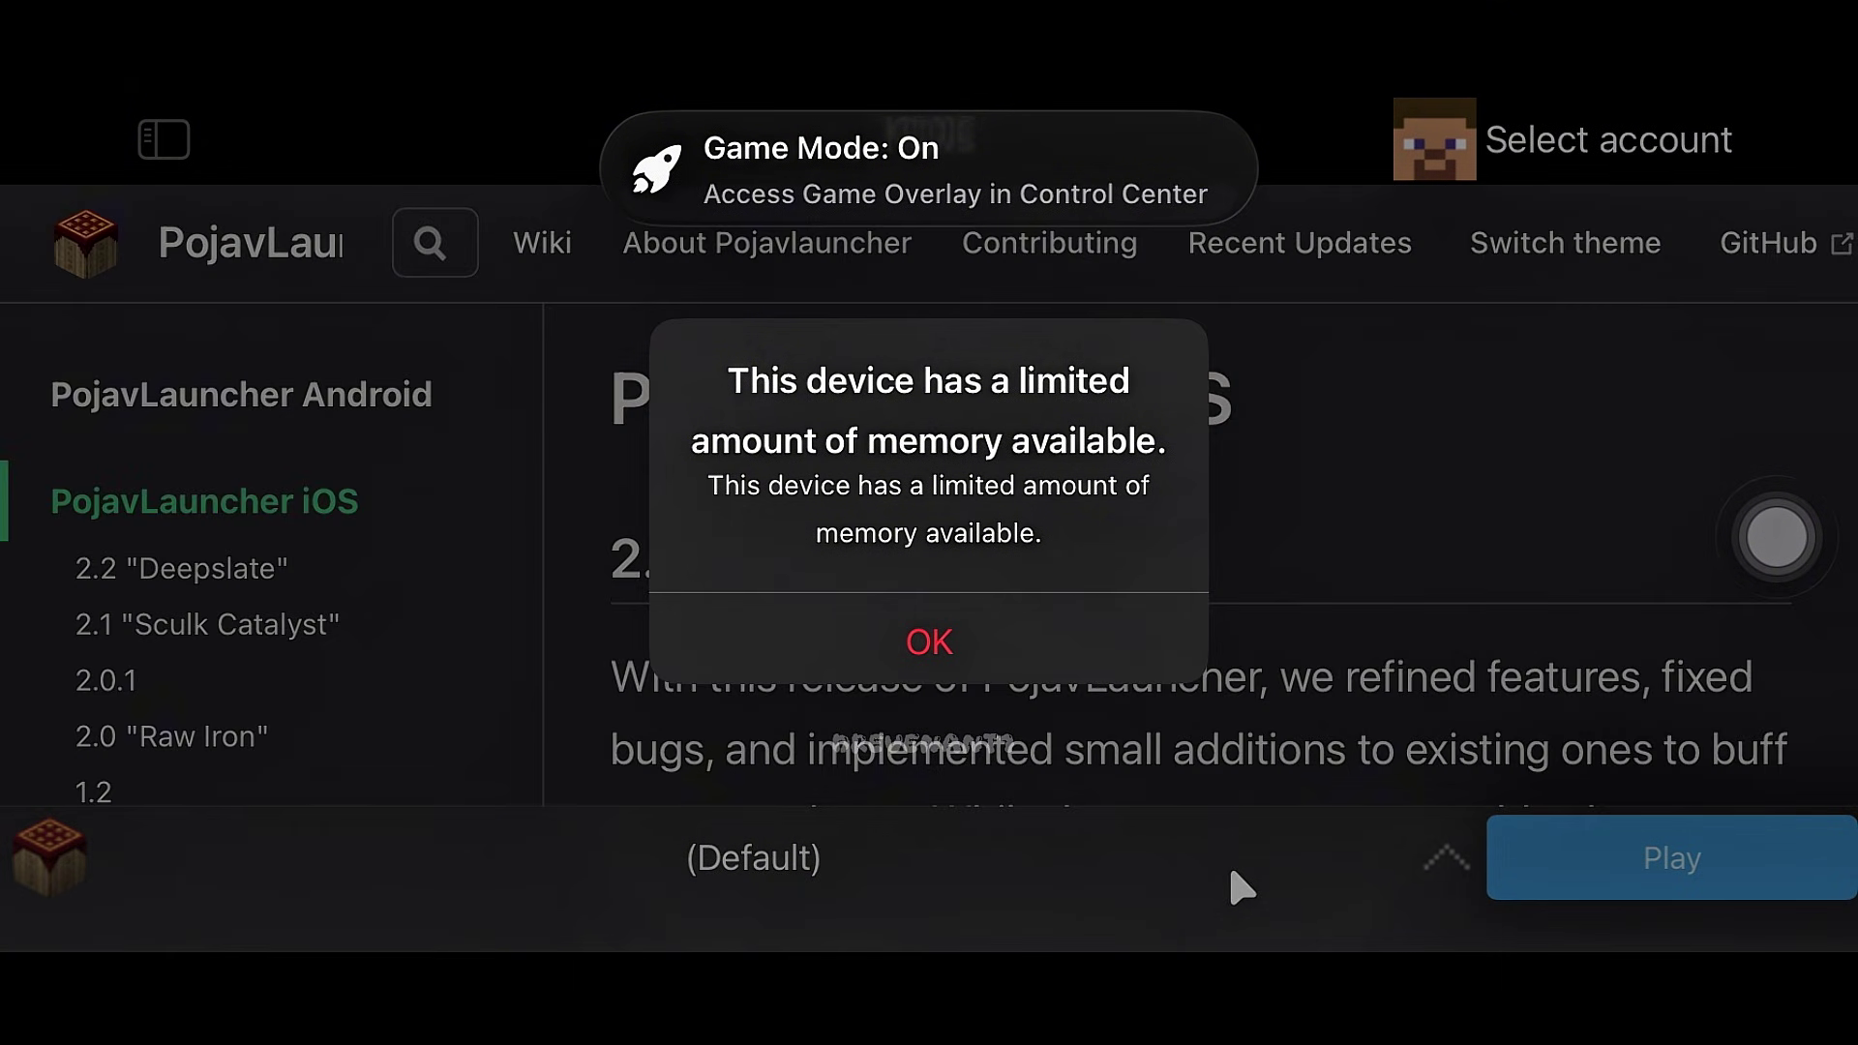
pyautogui.press('Return')
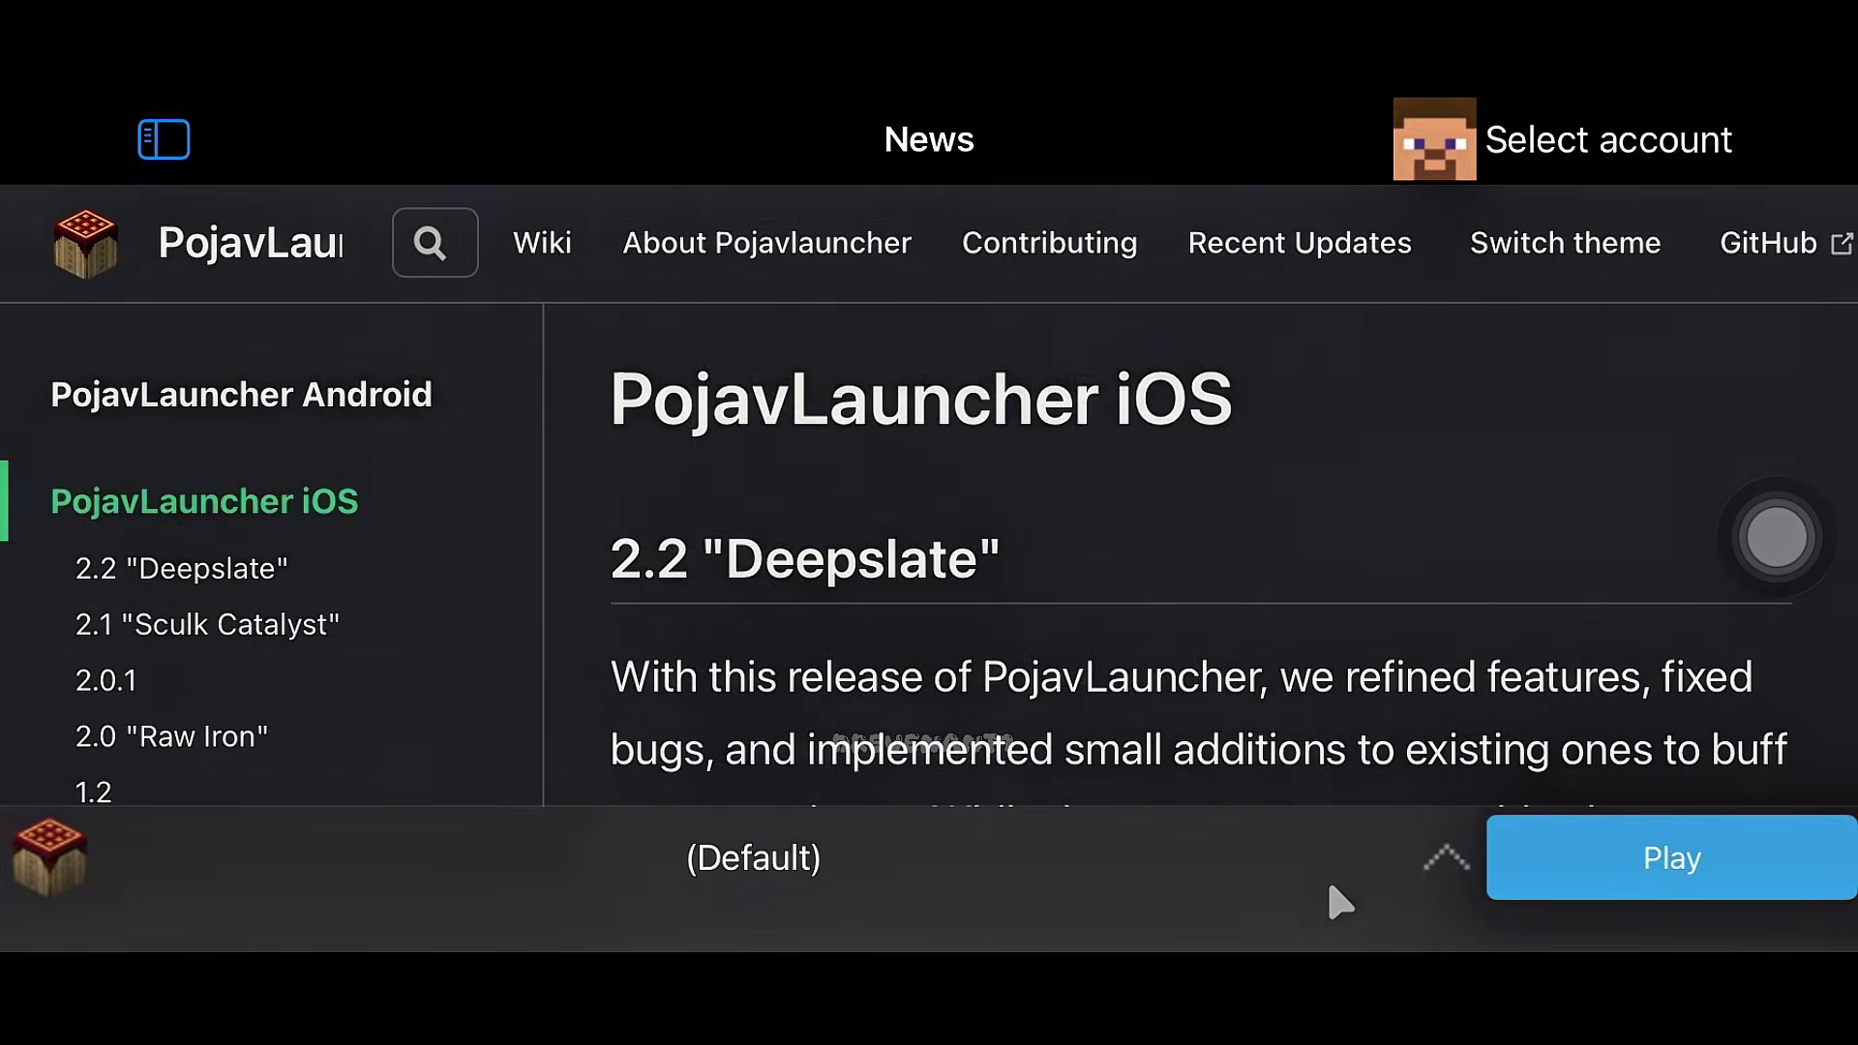